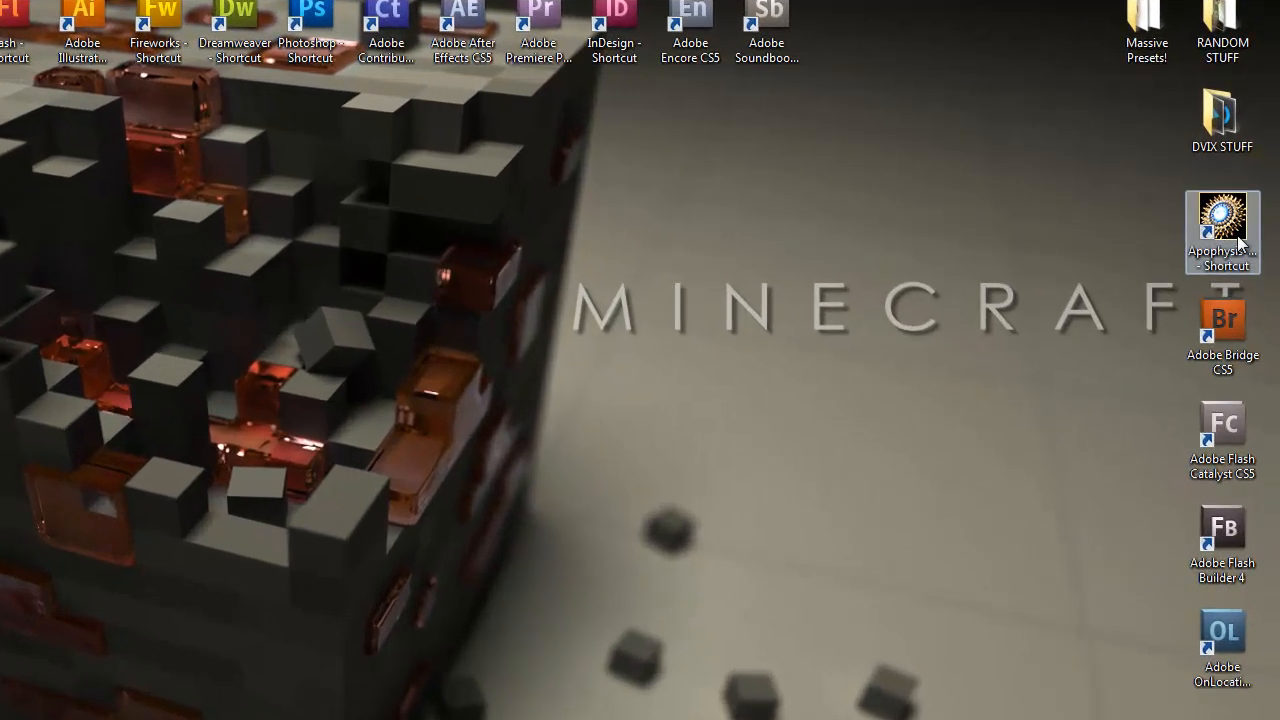
Step: Launch Apophysis and maximize its window
{"action": "double_click", "coordinate": [1245, 210]}
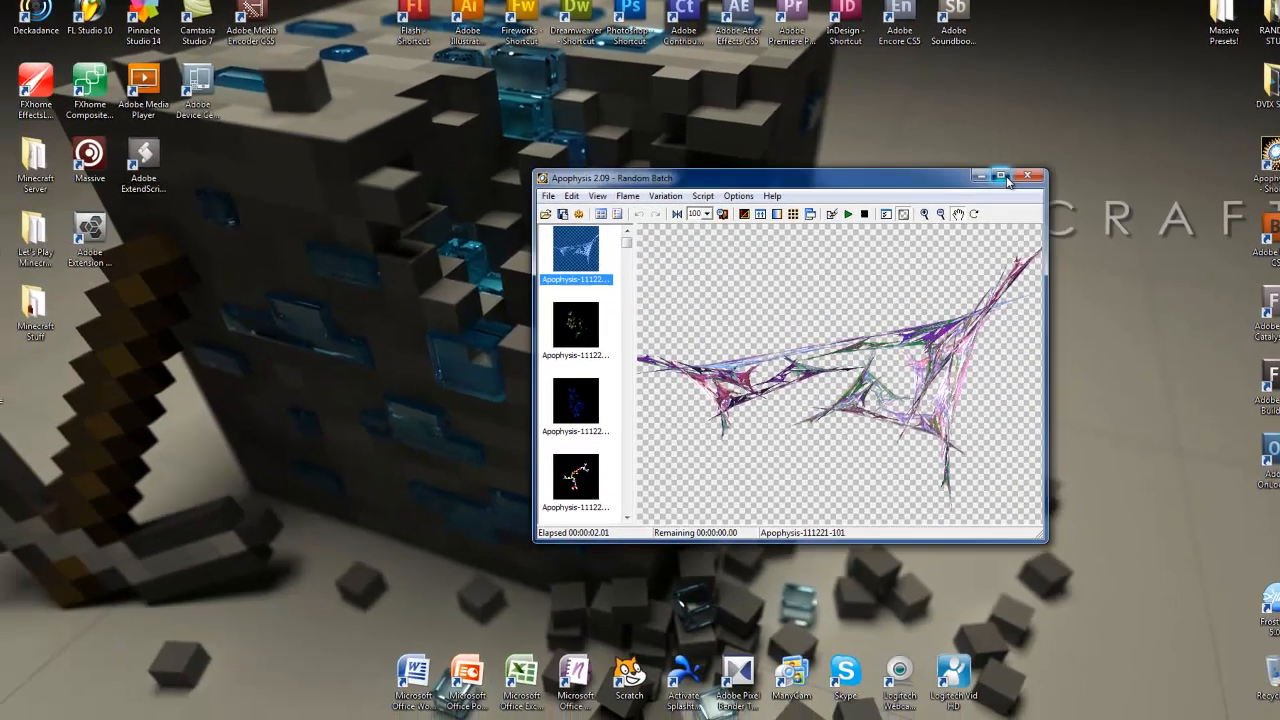
{"action": "left_click", "coordinate": [833, 247]}
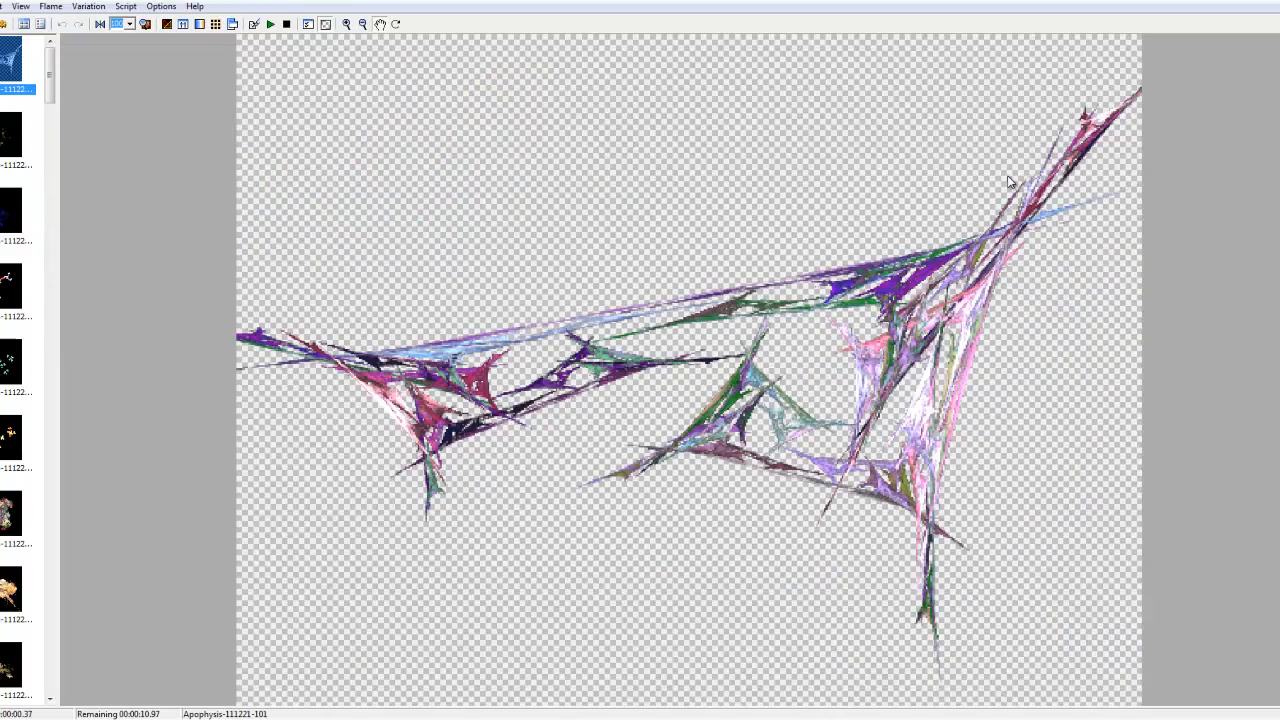
Step: Turn off the transparency display for the flame preview and set the preview quality to 5
{"action": "left_click", "coordinate": [326, 25]}
{"action": "left_click", "coordinate": [129, 24]}
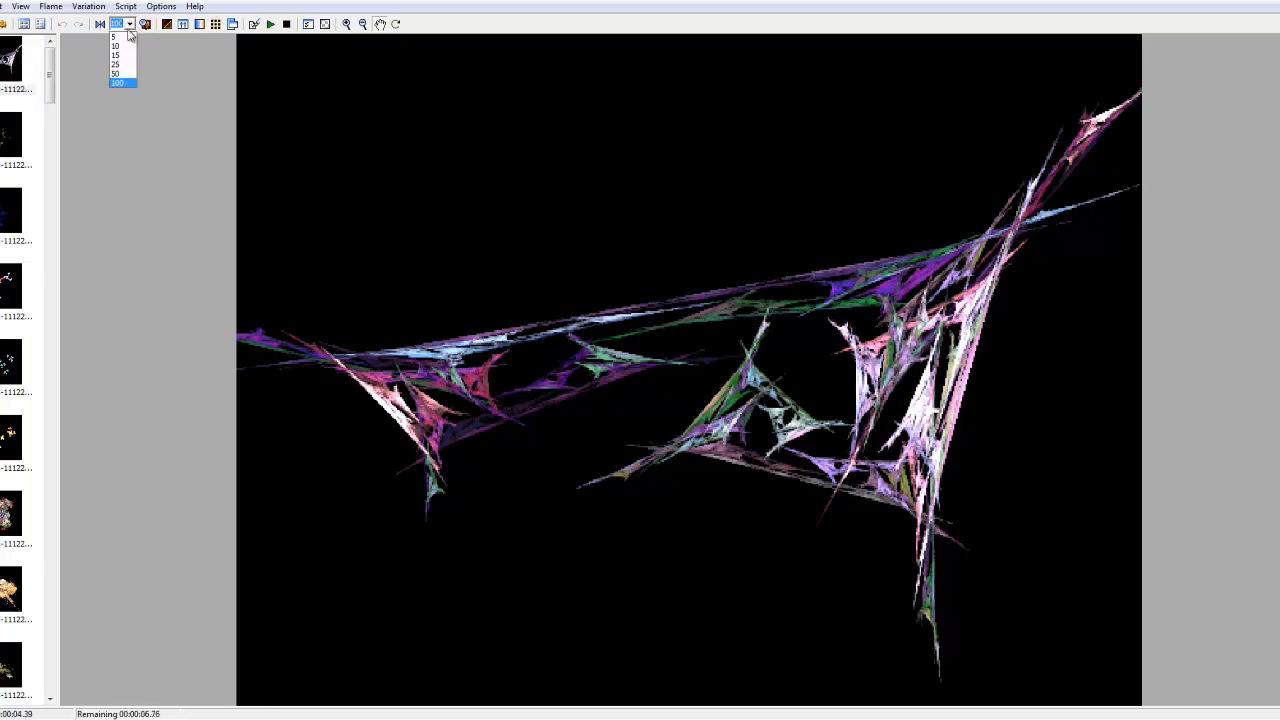
{"action": "left_click", "coordinate": [124, 42]}
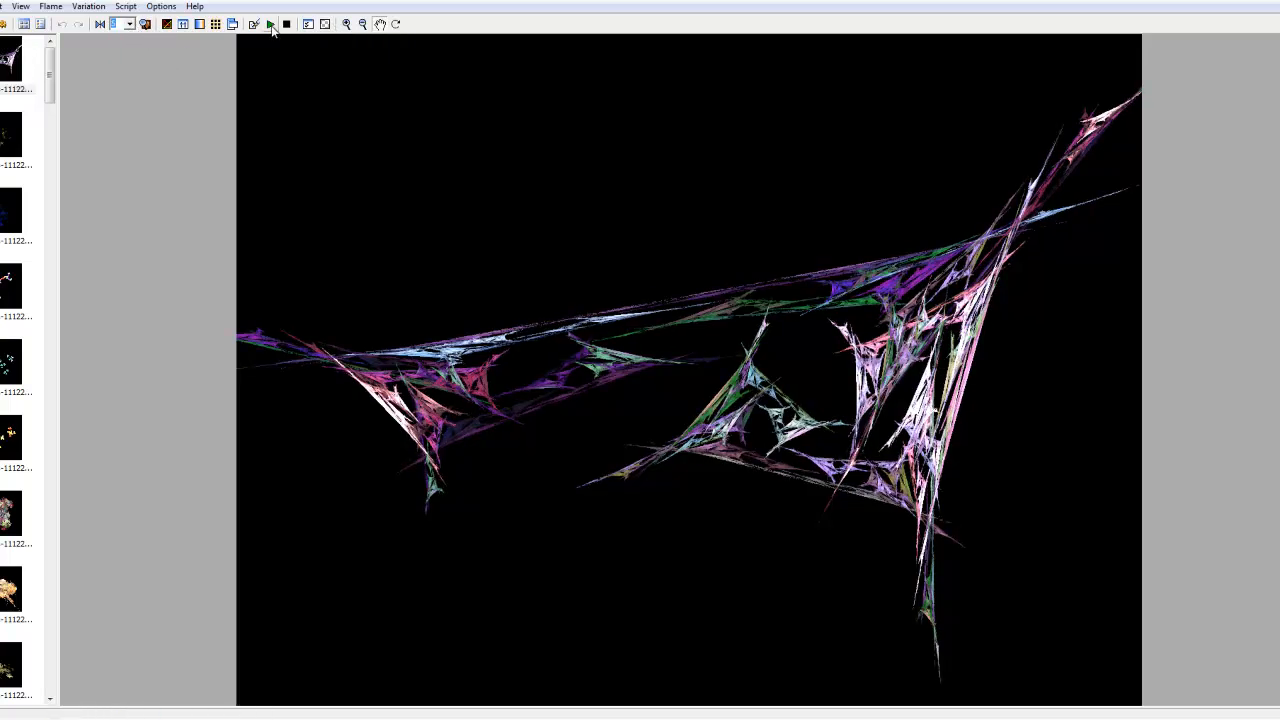
{"action": "left_click", "coordinate": [325, 25]}
{"action": "left_click", "coordinate": [325, 25]}
{"action": "left_click", "coordinate": [129, 24]}
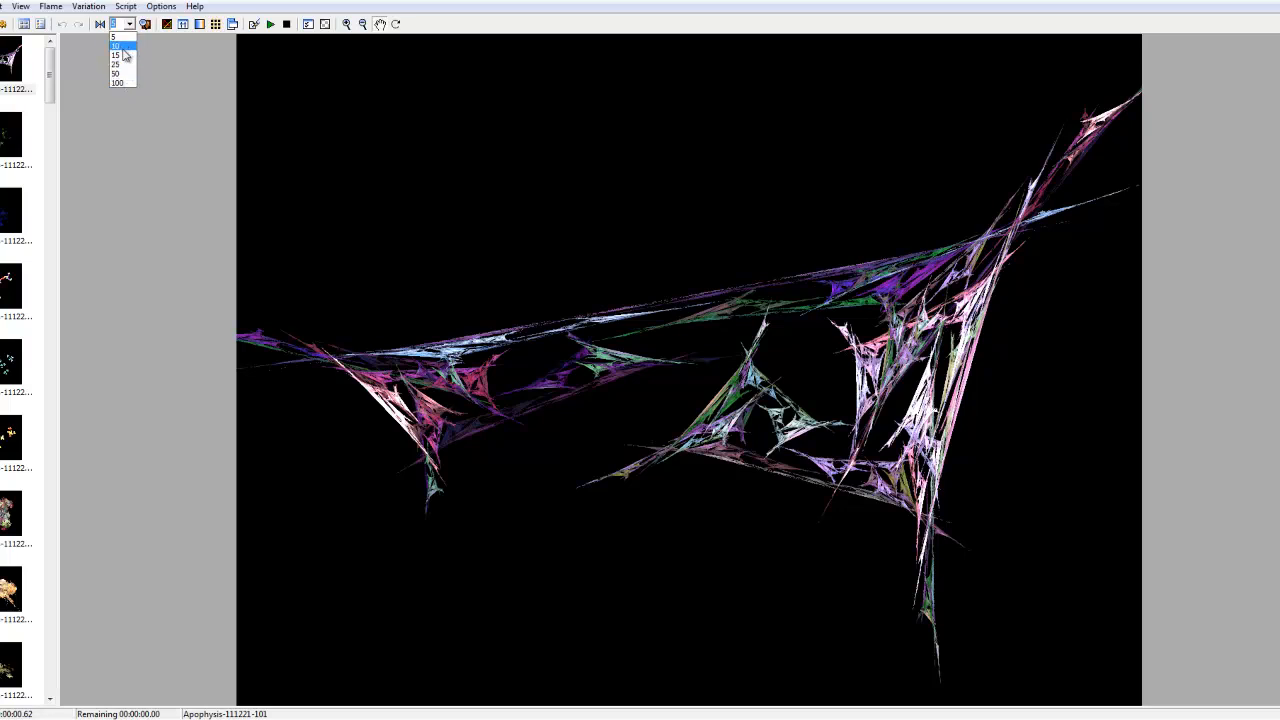
{"action": "left_click", "coordinate": [122, 83]}
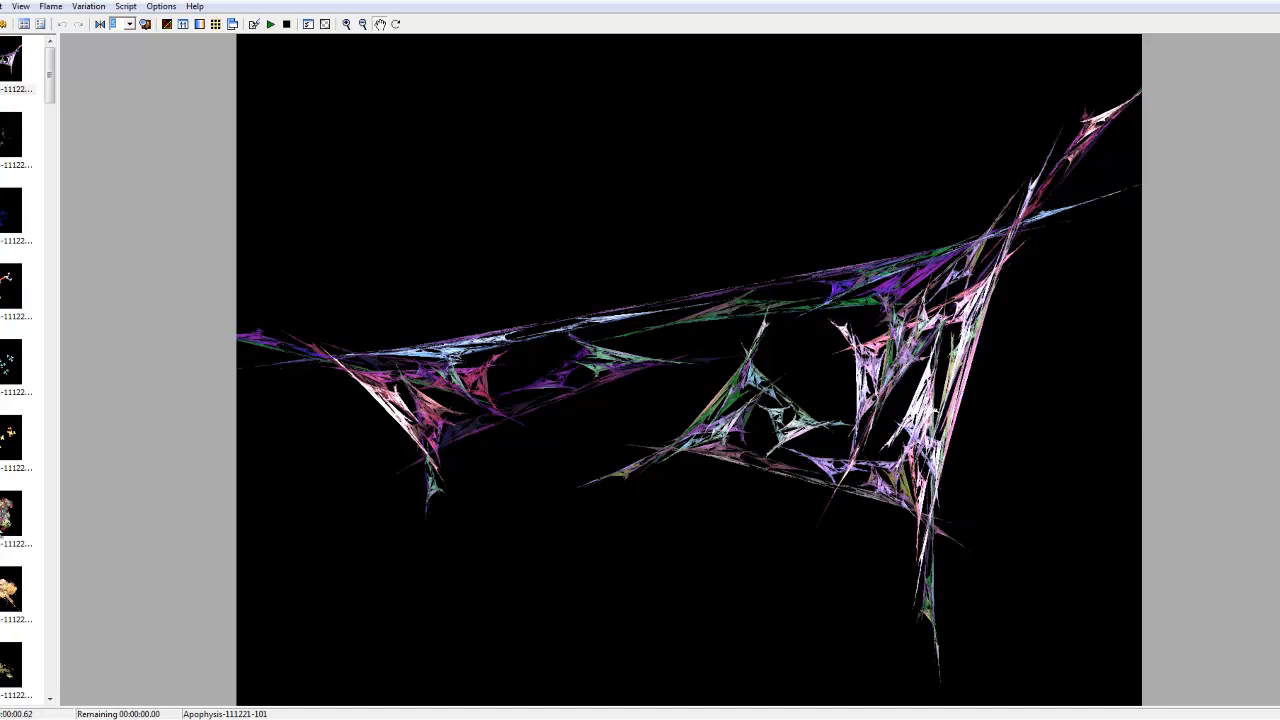
Step: Preview several flames from the random batch and select the flame Apophysis-111221-130
{"action": "left_click", "coordinate": [8, 525]}
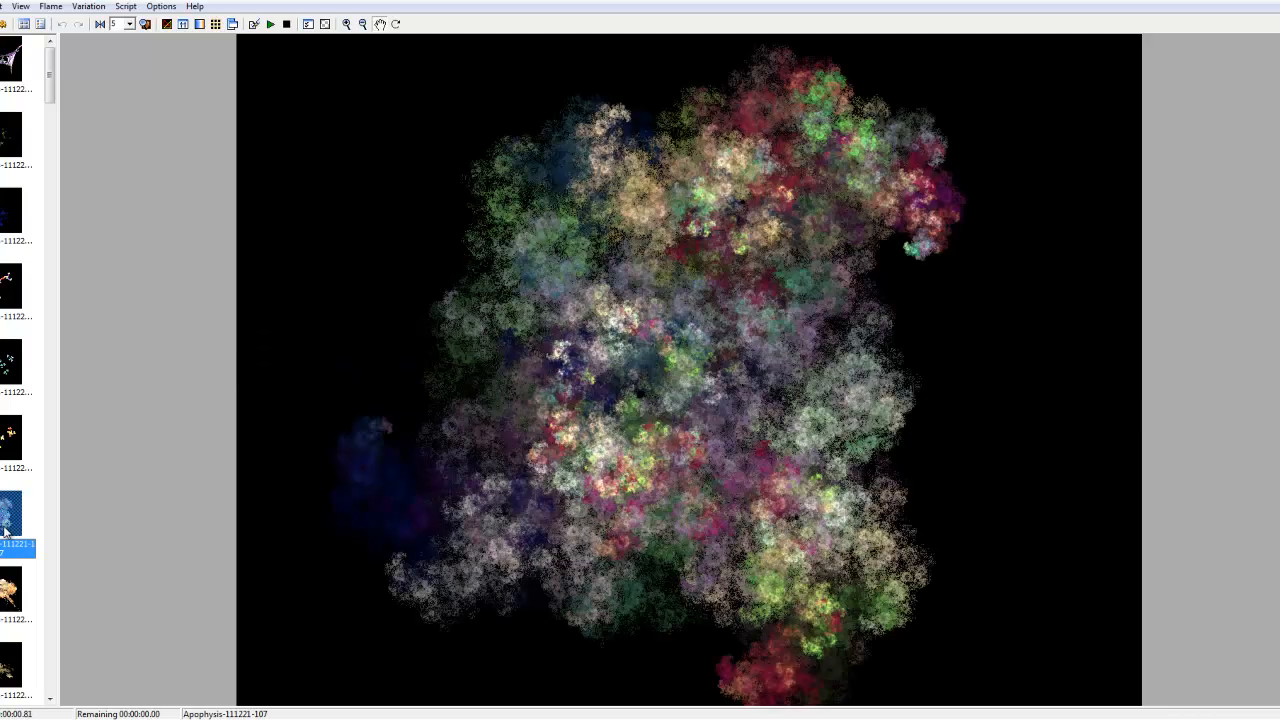
{"action": "left_click", "coordinate": [8, 595]}
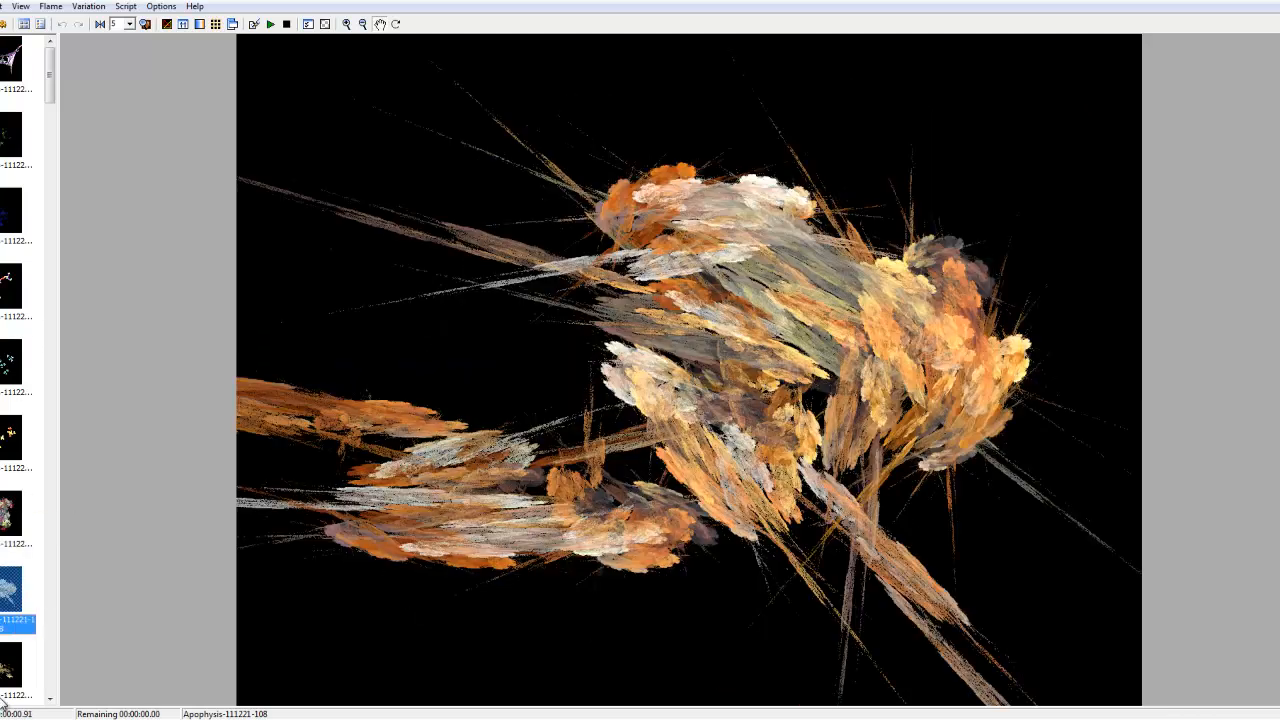
{"action": "left_click", "coordinate": [5, 695]}
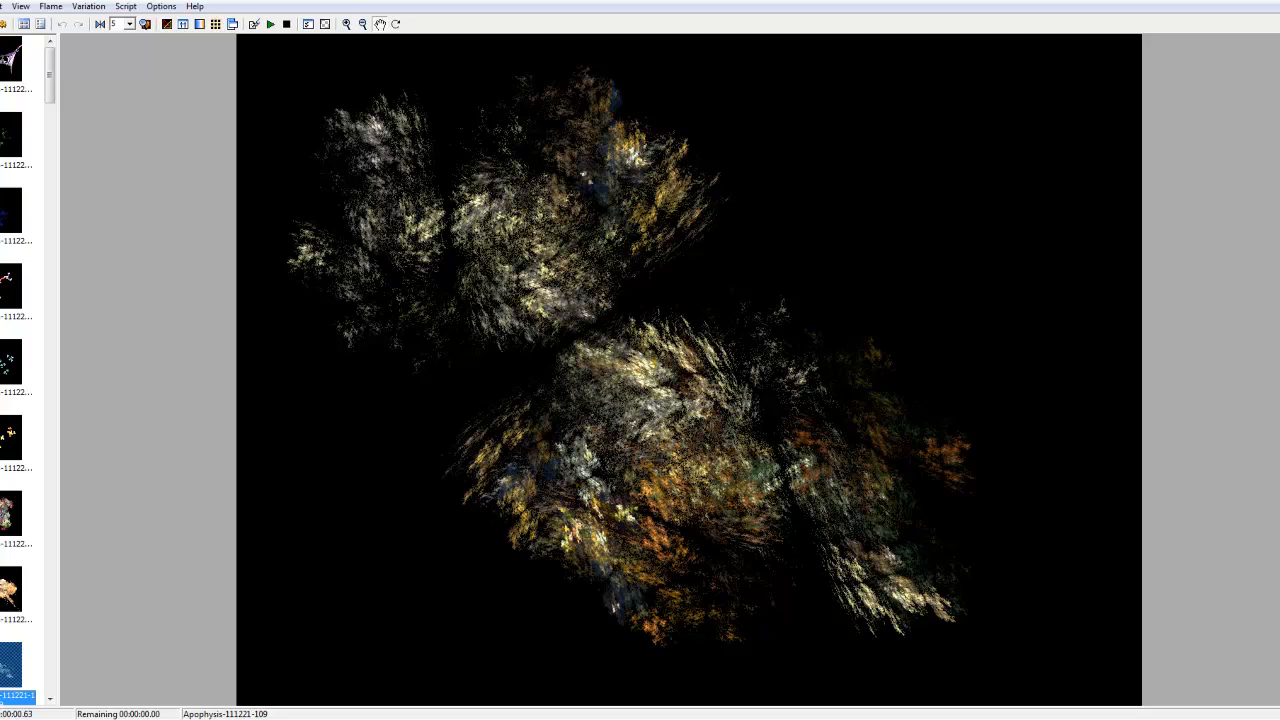
{"action": "left_click_drag", "start_coordinate": [50, 72], "coordinate": [55, 139]}
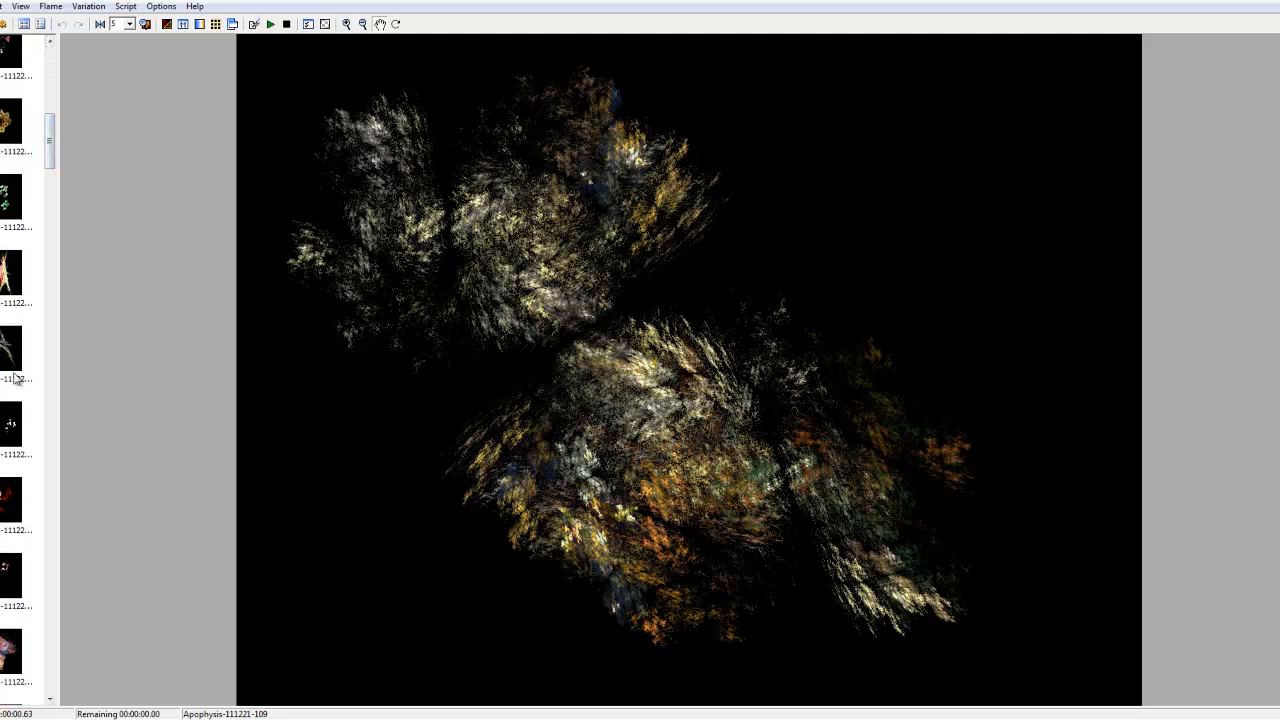
{"action": "left_click", "coordinate": [12, 510]}
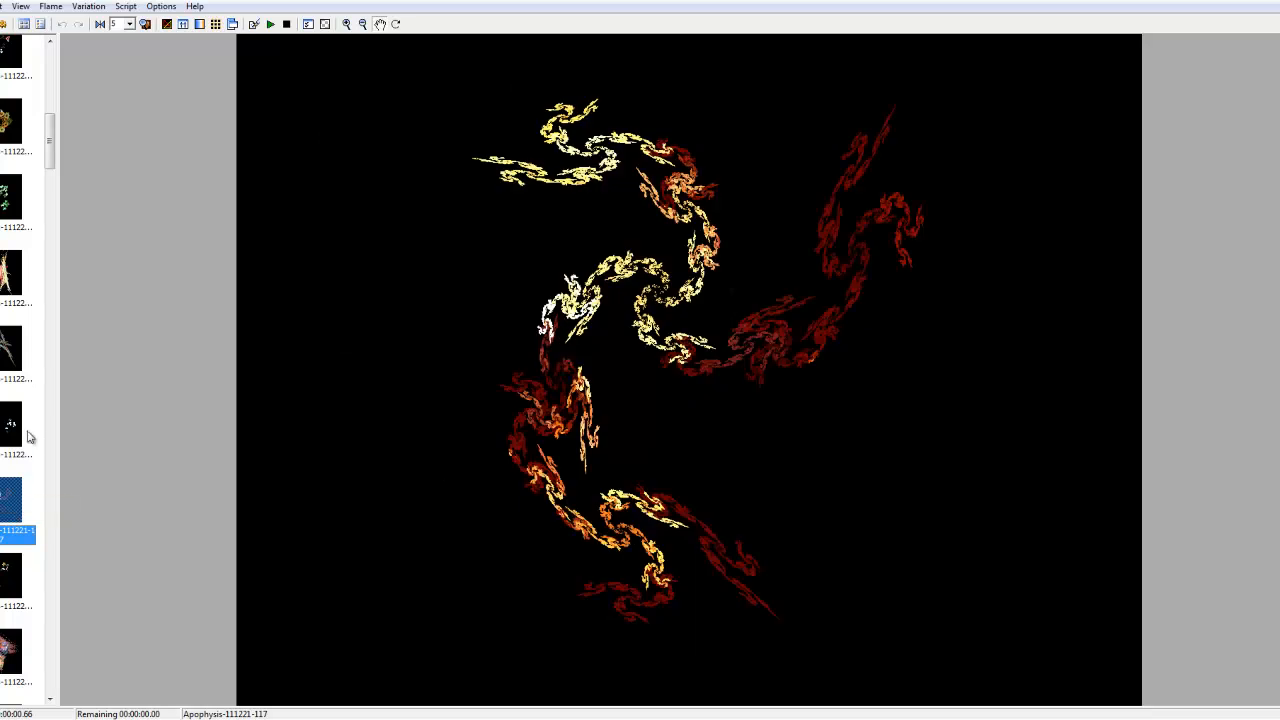
{"action": "left_click", "coordinate": [10, 350]}
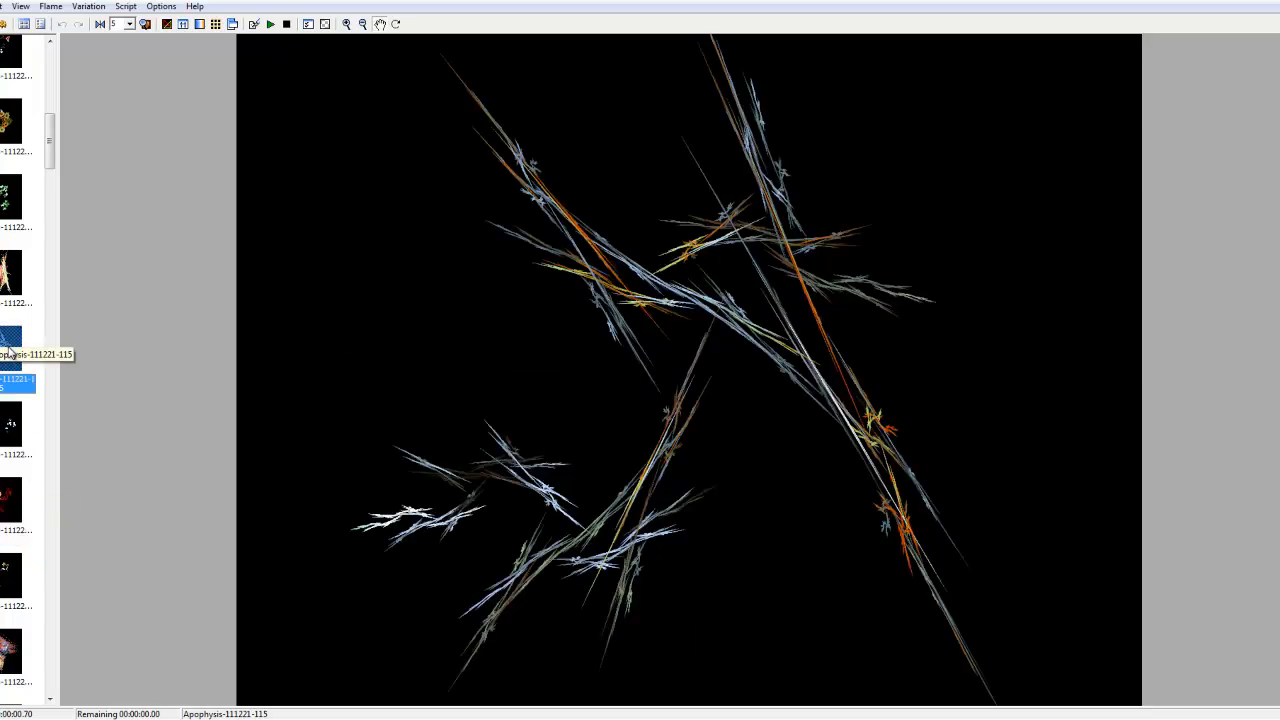
{"action": "scroll", "coordinate": [10, 350], "scroll_direction": "down", "scroll_amount": 5}
{"action": "left_click", "coordinate": [12, 400]}
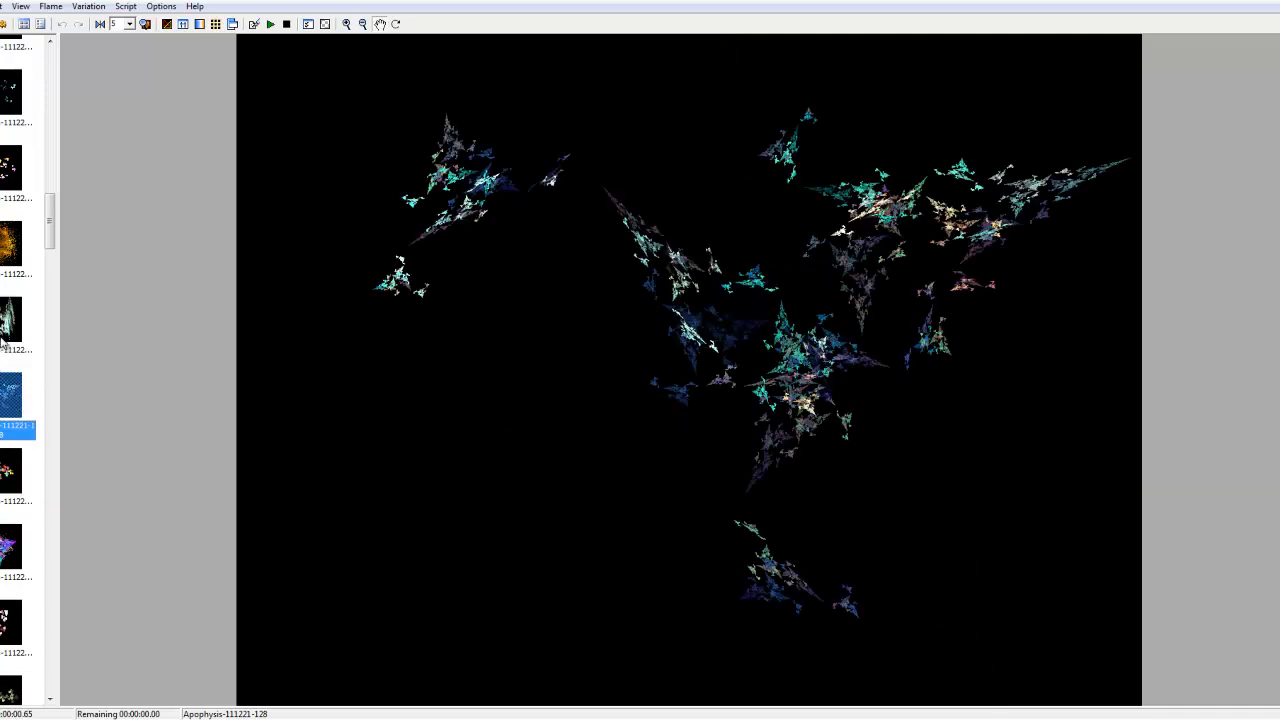
{"action": "left_click", "coordinate": [5, 548]}
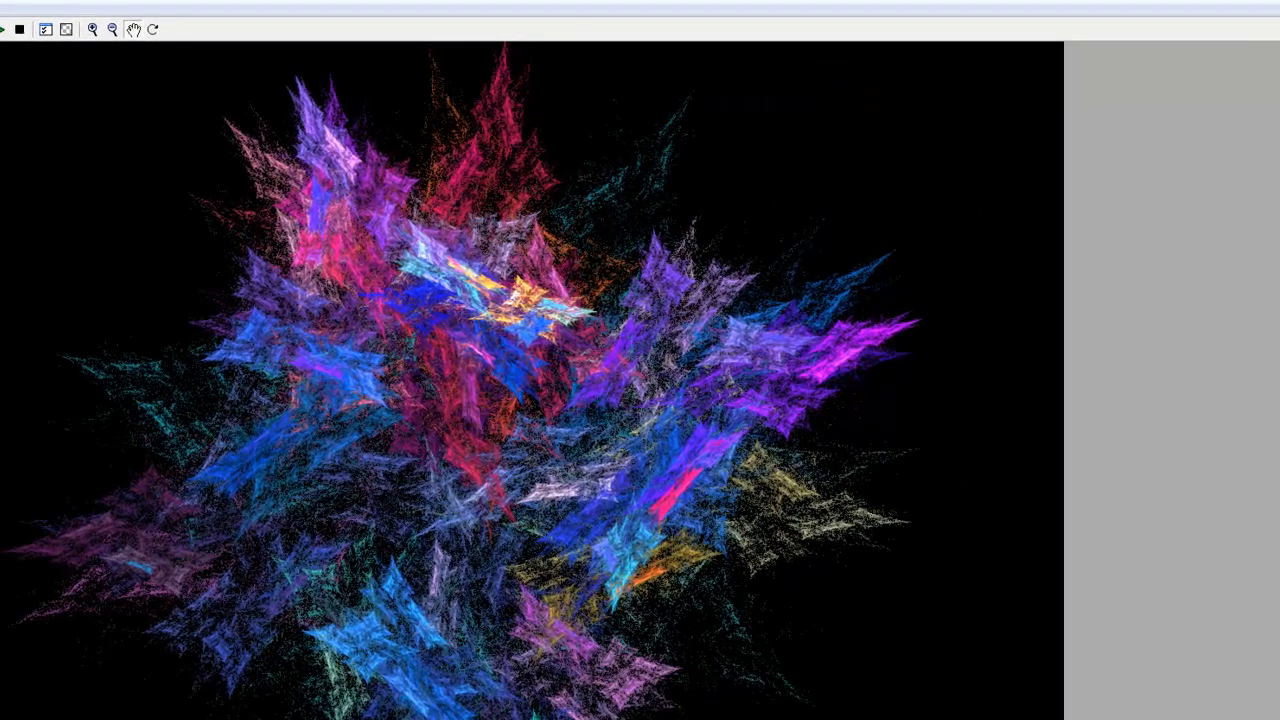
Step: Open the transform editor and move the yellow triangle of transform 2 onto the lower edge of the reference triangle
{"action": "left_click", "coordinate": [167, 24]}
{"action": "left_click_drag", "start_coordinate": [942, 177], "coordinate": [519, 174]}
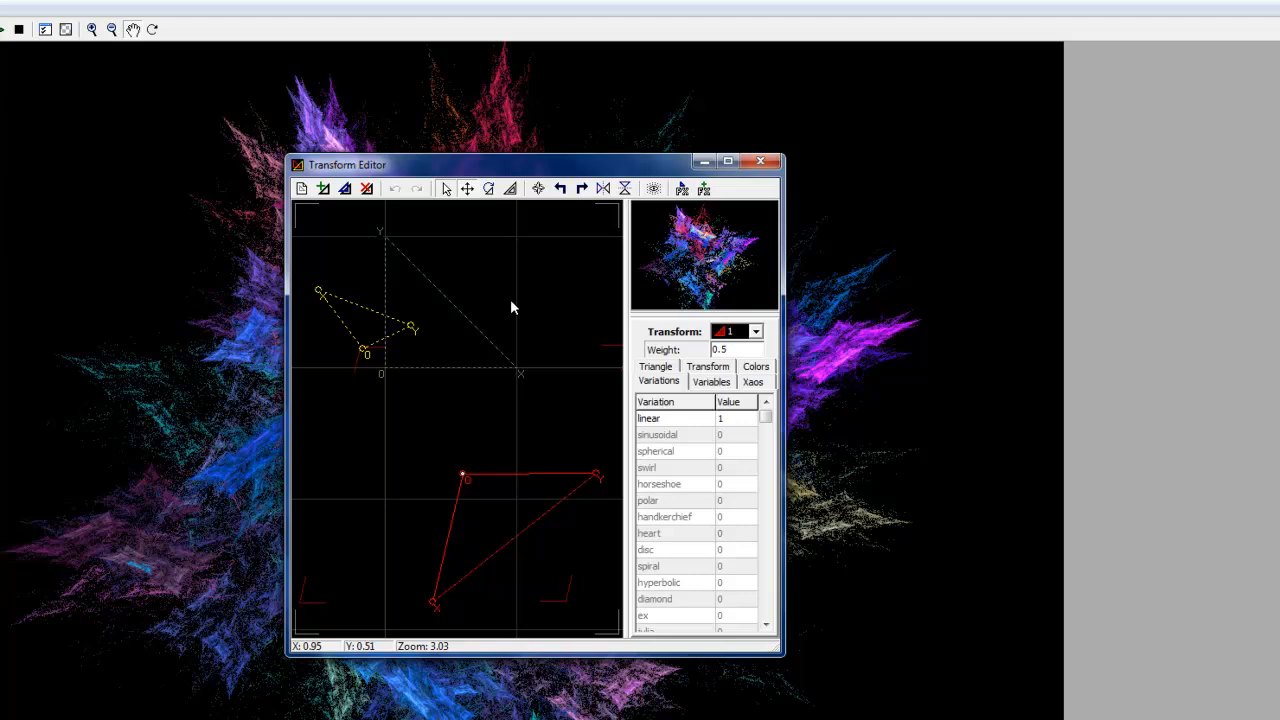
{"action": "left_click_drag", "start_coordinate": [356, 320], "coordinate": [429, 371]}
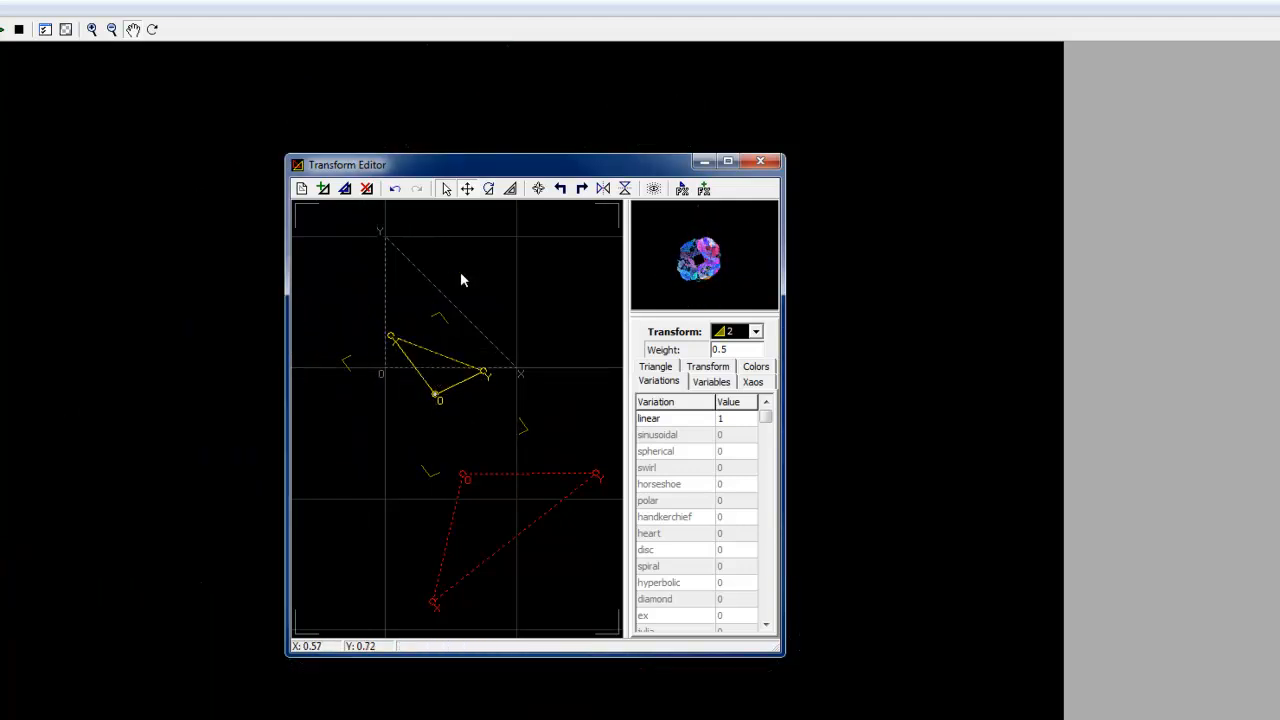
Step: Shift the red triangle of transform 1 below the reference triangle's origin and pull its Y corner slightly down
{"action": "left_click_drag", "start_coordinate": [515, 175], "coordinate": [966, 60]}
{"action": "left_click_drag", "start_coordinate": [960, 402], "coordinate": [887, 387]}
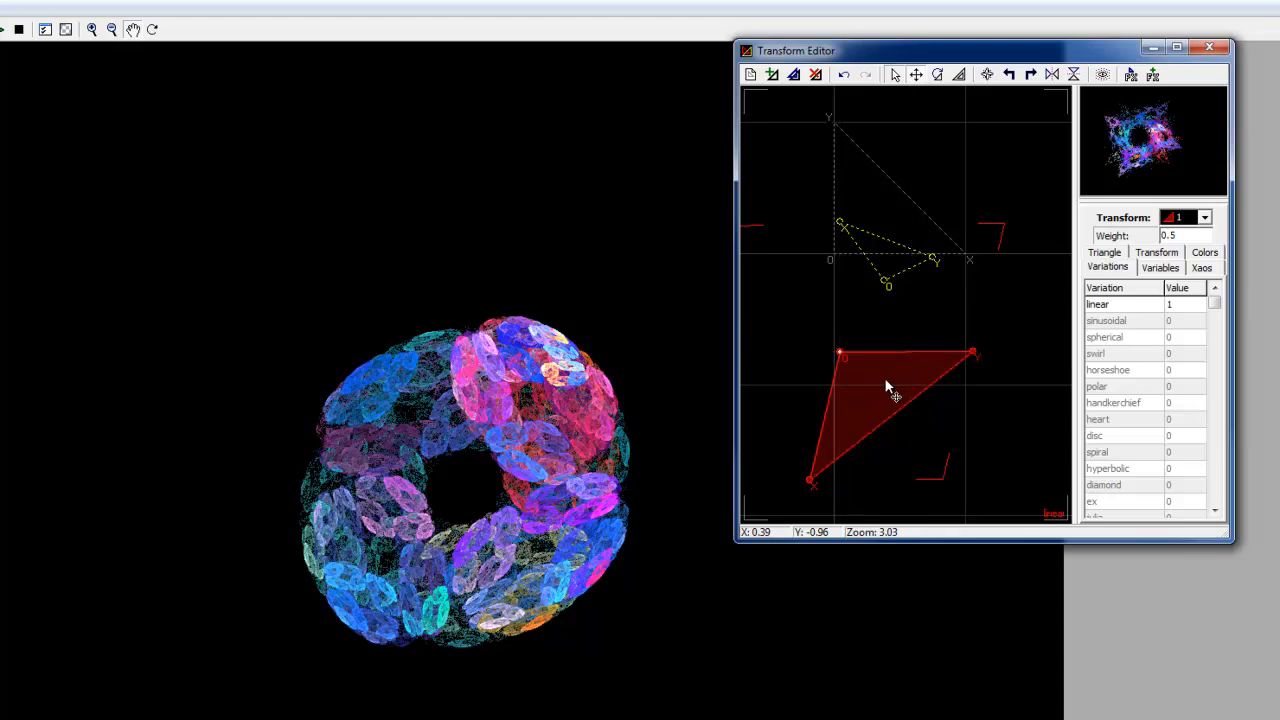
{"action": "mouse_move", "coordinate": [974, 355]}
{"action": "left_mouse_down"}
{"action": "mouse_move", "coordinate": [955, 366]}
{"action": "mouse_move", "coordinate": [972, 390]}
{"action": "mouse_move", "coordinate": [978, 378]}
{"action": "left_mouse_up"}
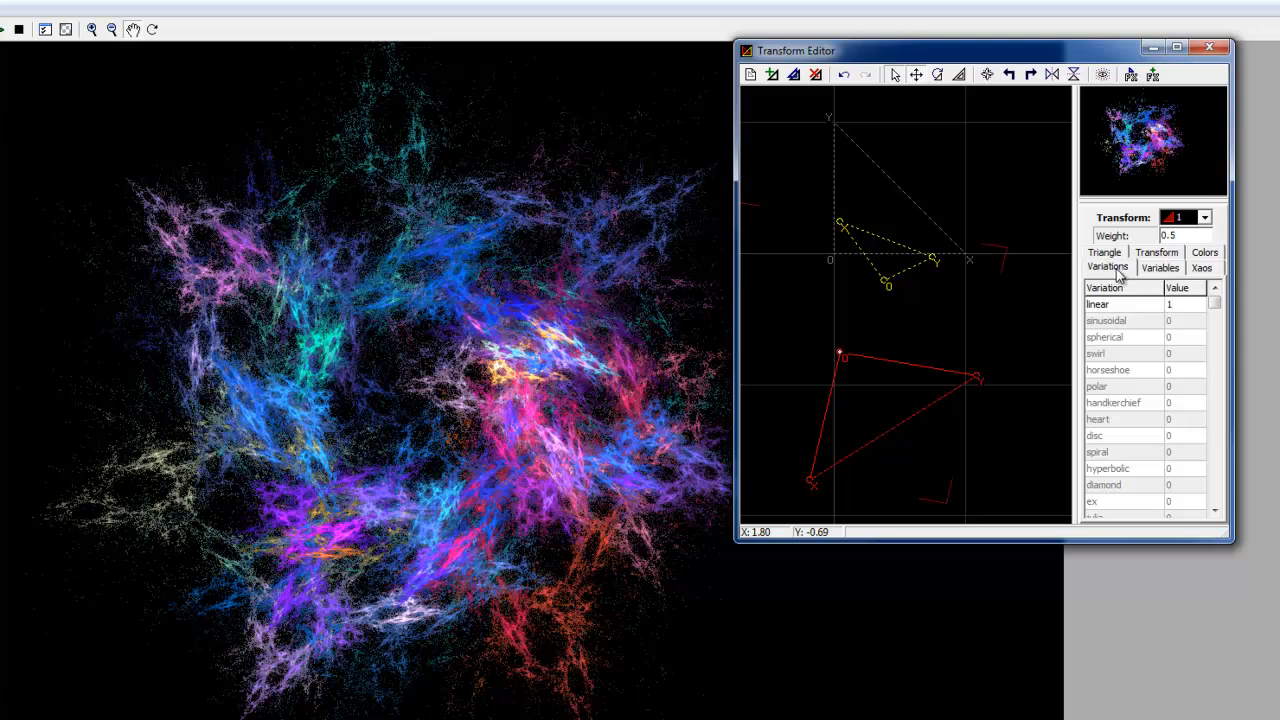
Step: Set transform 1's linear variation to 0 and its spherical variation to 1
{"action": "left_click", "coordinate": [1208, 304]}
{"action": "left_click", "coordinate": [1165, 321]}
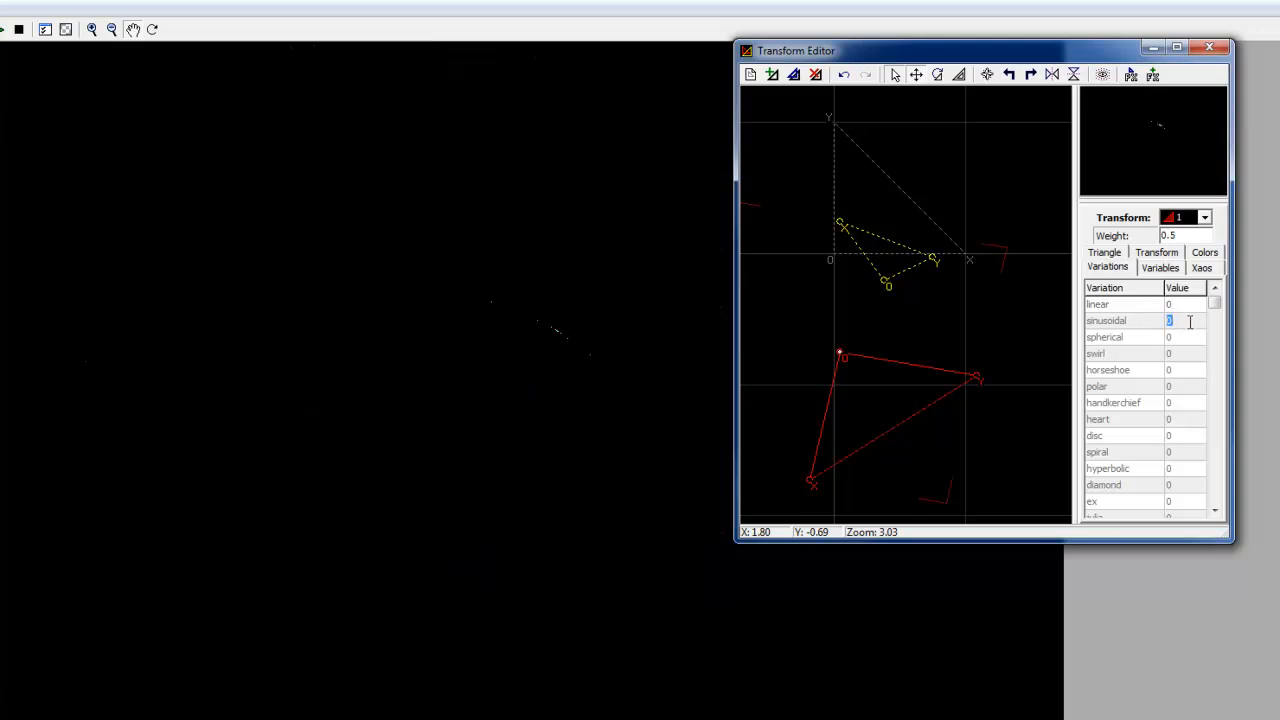
{"action": "left_click", "coordinate": [1176, 339]}
{"action": "type", "text": "1"}
{"action": "key", "text": "Return"}
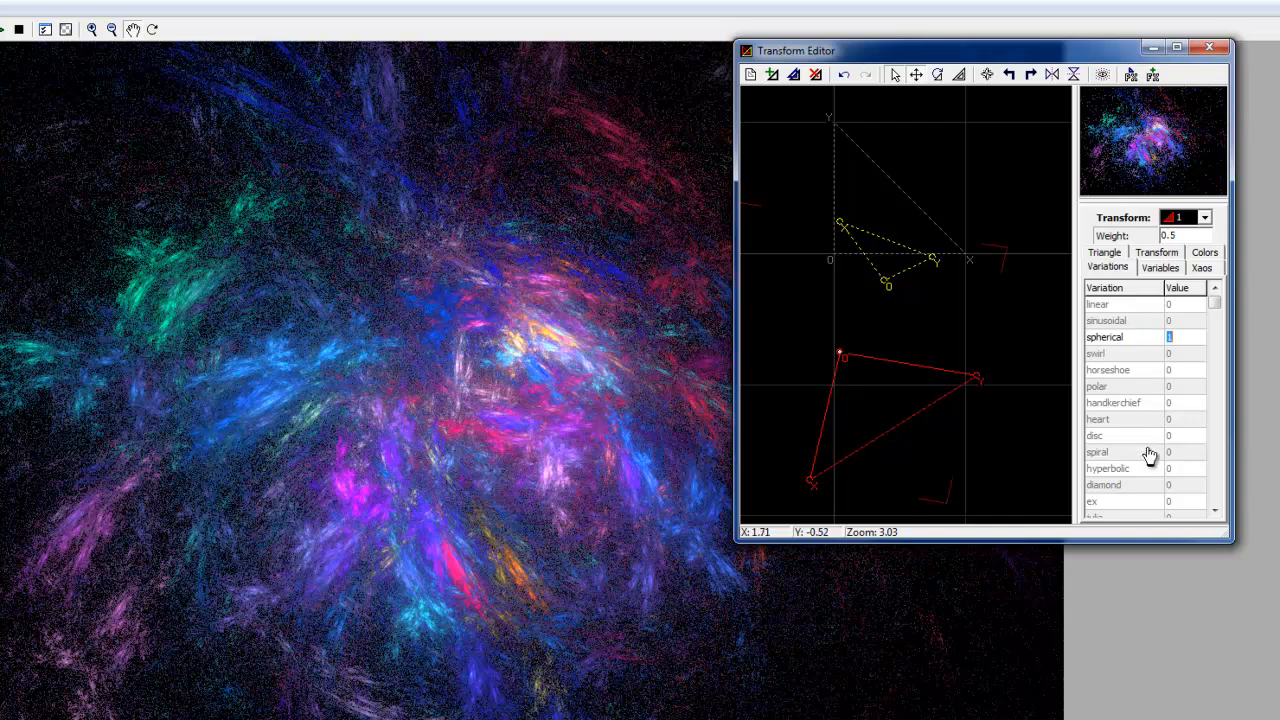
Step: Set transform 1's spherical variation to 0 and its spiral variation to 1
{"action": "mouse_move", "coordinate": [1214, 303]}
{"action": "left_mouse_down"}
{"action": "mouse_move", "coordinate": [1220, 460]}
{"action": "mouse_move", "coordinate": [1200, 295]}
{"action": "left_mouse_up"}
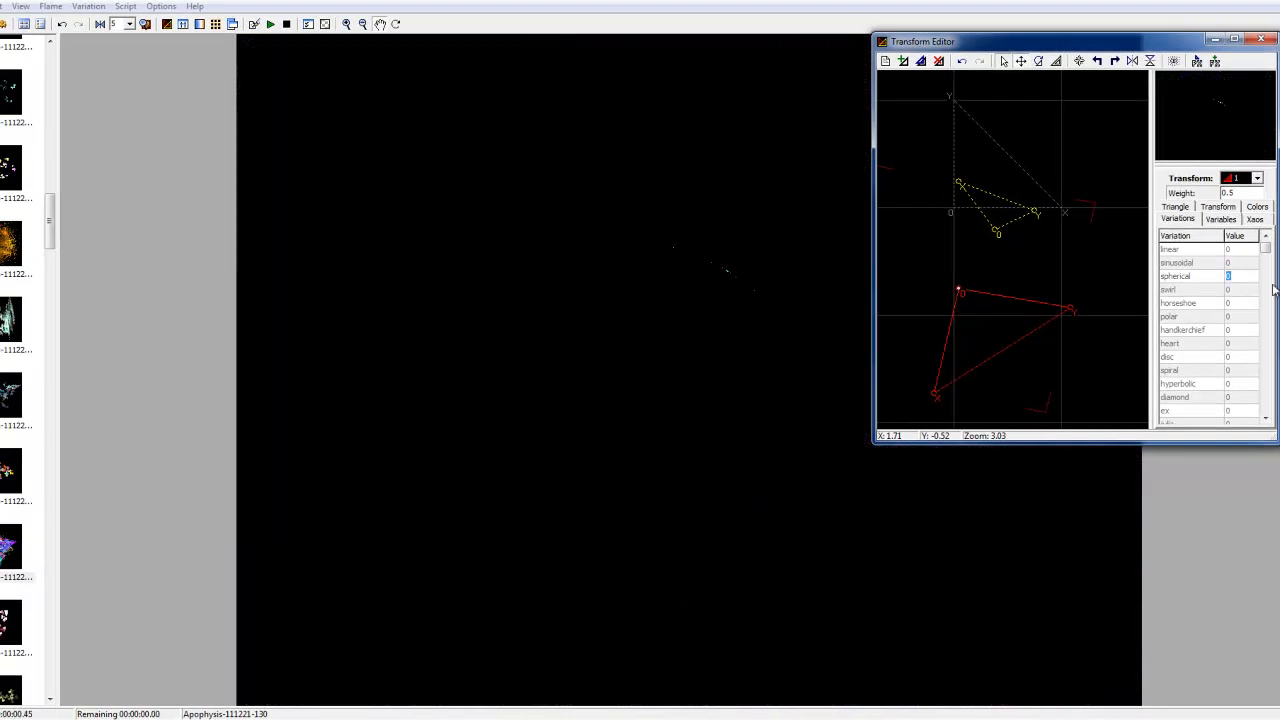
{"action": "left_click", "coordinate": [1247, 373]}
{"action": "key", "text": "Return"}
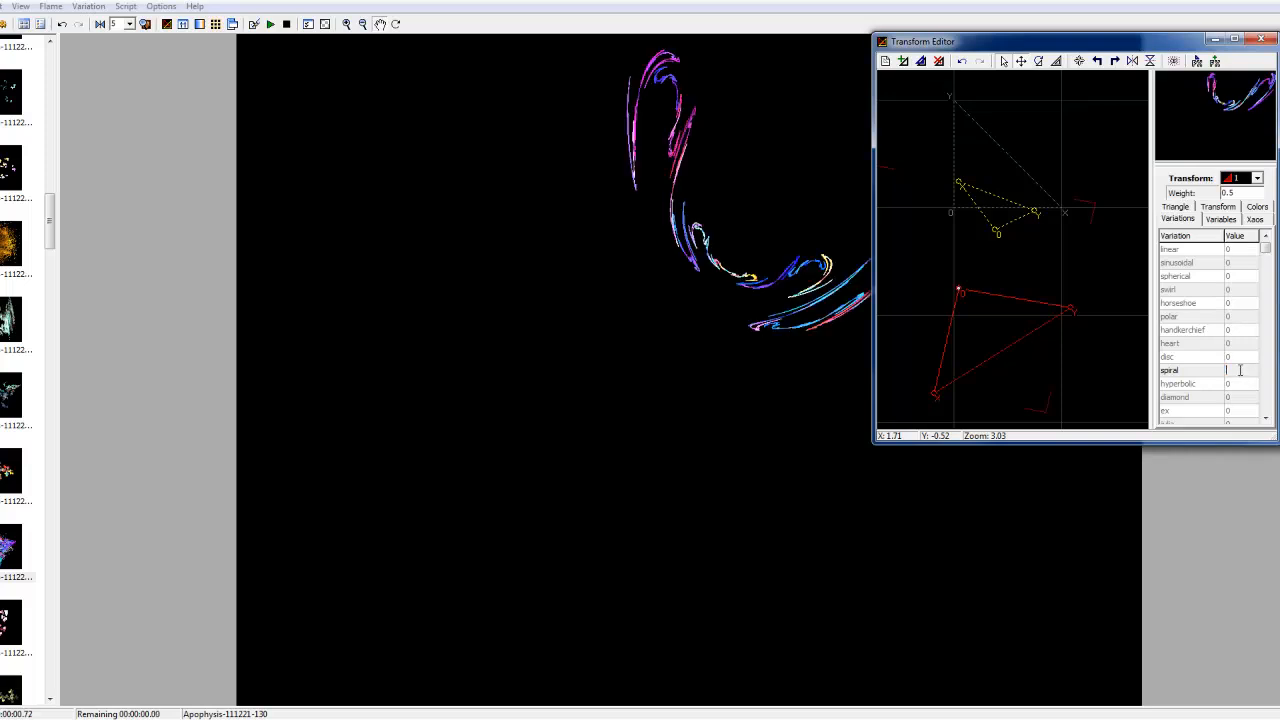
Step: Try a swirl variation of 30 and of 1 on transform 1 alongside spiral
{"action": "left_click", "coordinate": [1232, 288]}
{"action": "type", "text": "30"}
{"action": "key", "text": "Return"}
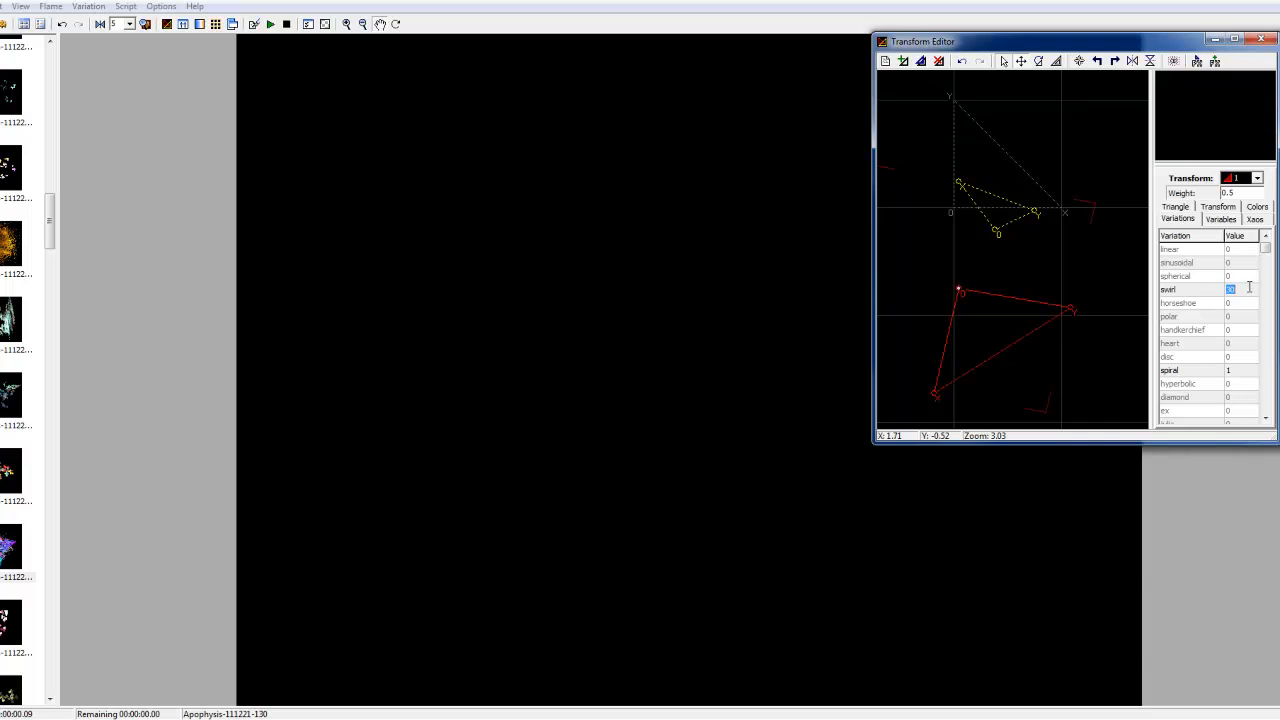
{"action": "key", "text": "Return"}
{"action": "type", "text": "1"}
{"action": "key", "text": "Return"}
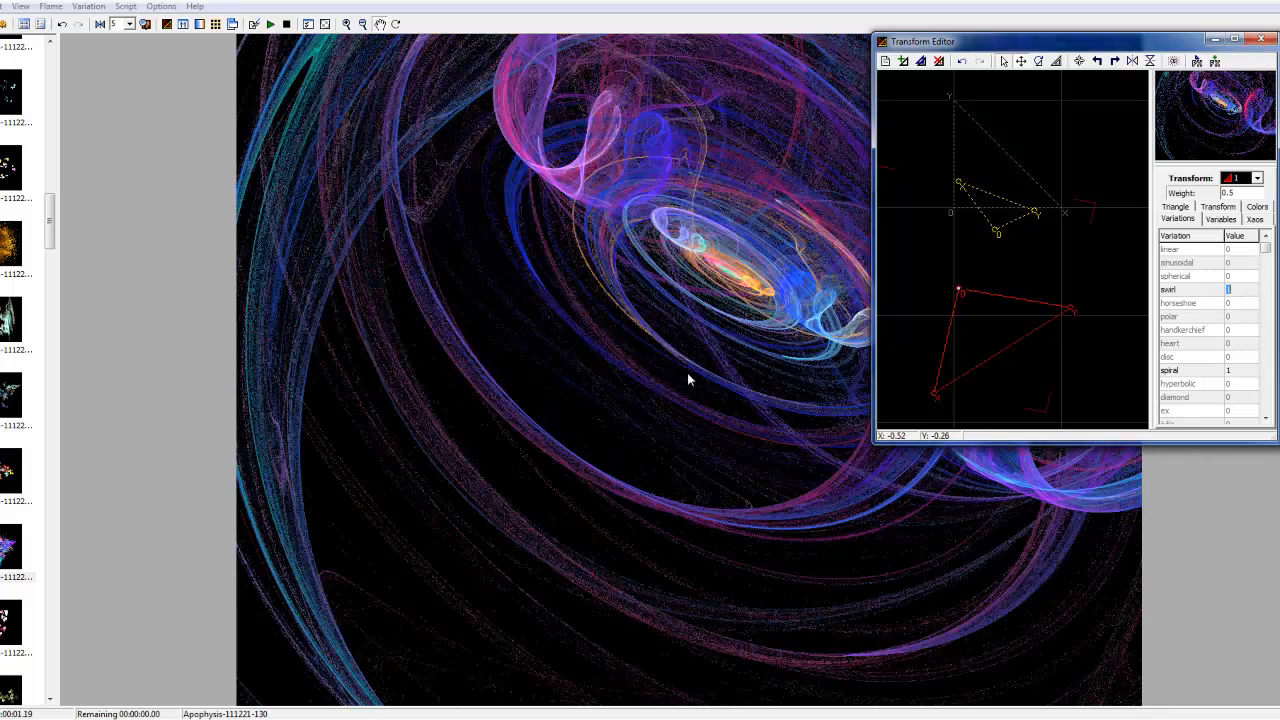
Step: Reset swirl to 0 and try a spherical variation of 1 combined with spiral on transform 1
{"action": "left_click", "coordinate": [1236, 276]}
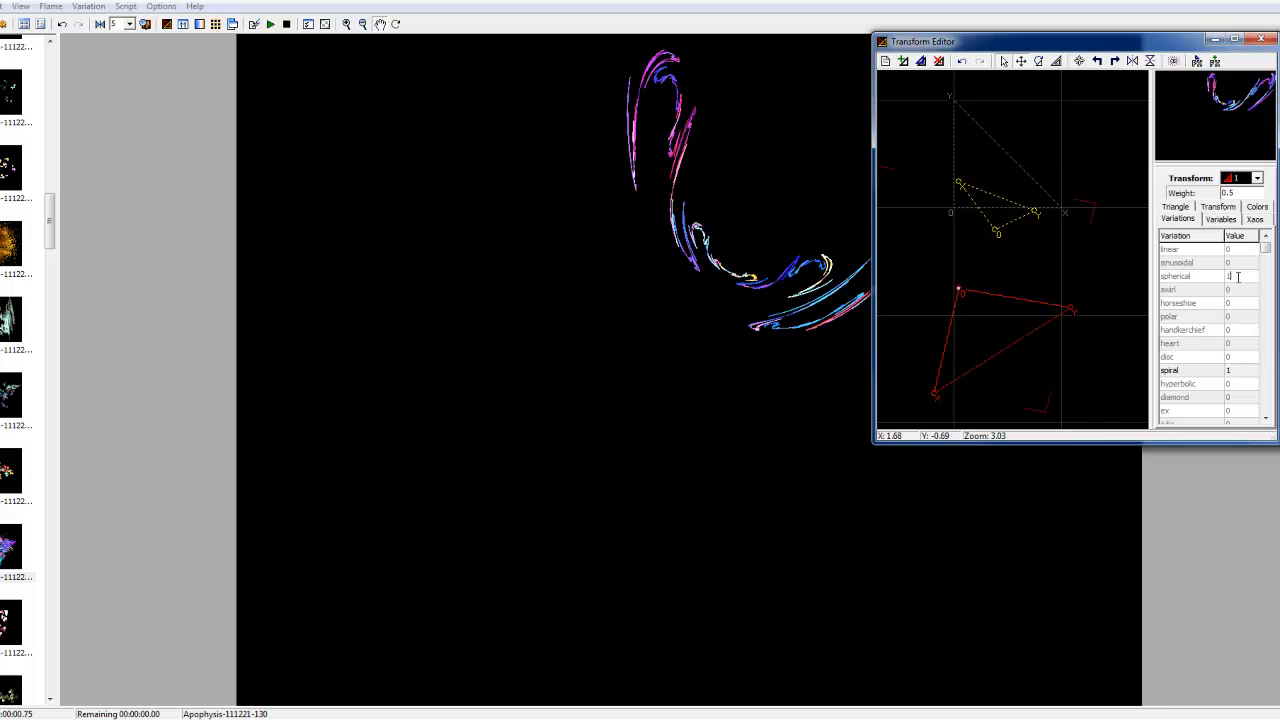
{"action": "key", "text": "Return"}
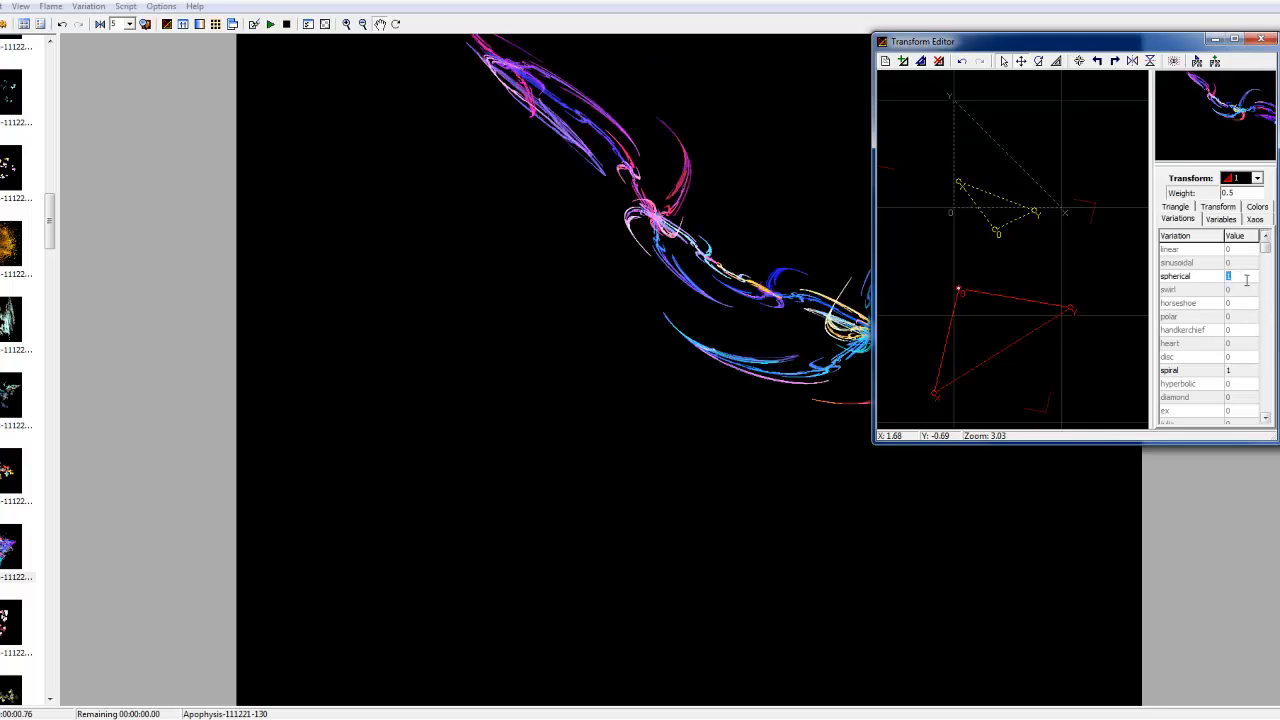
{"action": "key", "text": "BackSpace"}
Step: Set transform 1's spiral variation to 0 and its spherical variation back to 1
{"action": "left_click", "coordinate": [1243, 369]}
{"action": "type", "text": "0"}
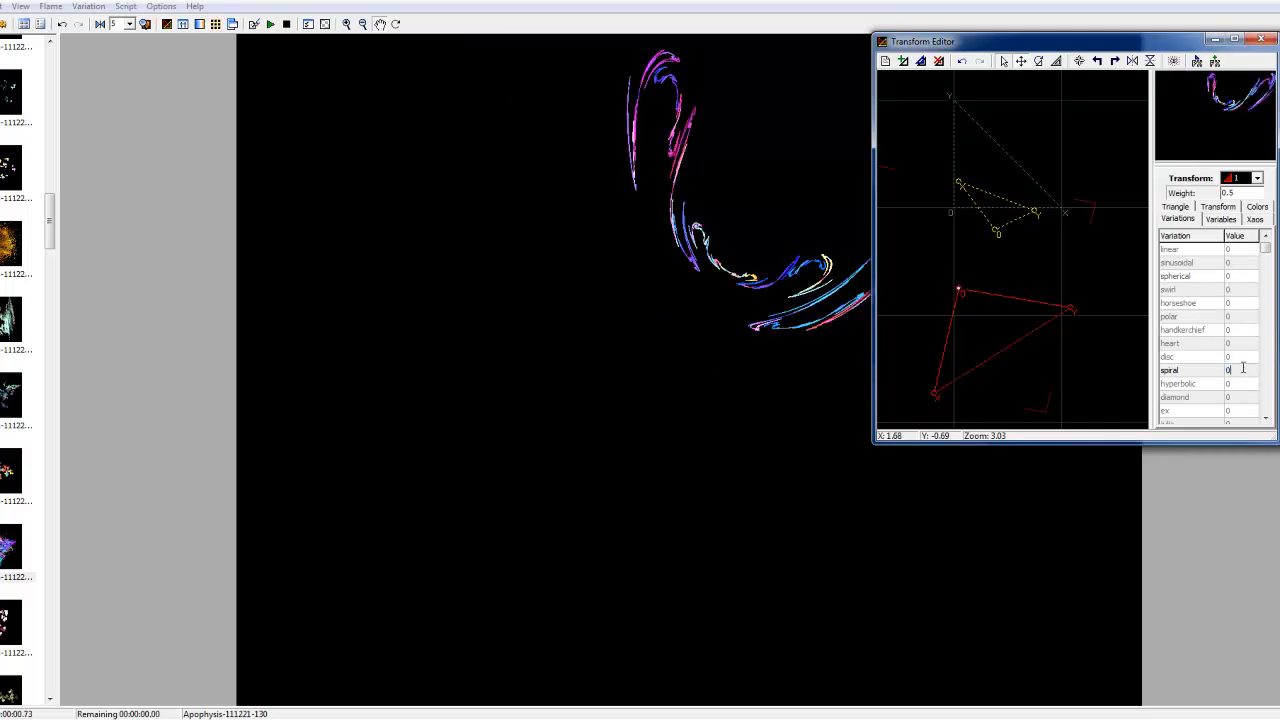
{"action": "left_click", "coordinate": [1237, 278]}
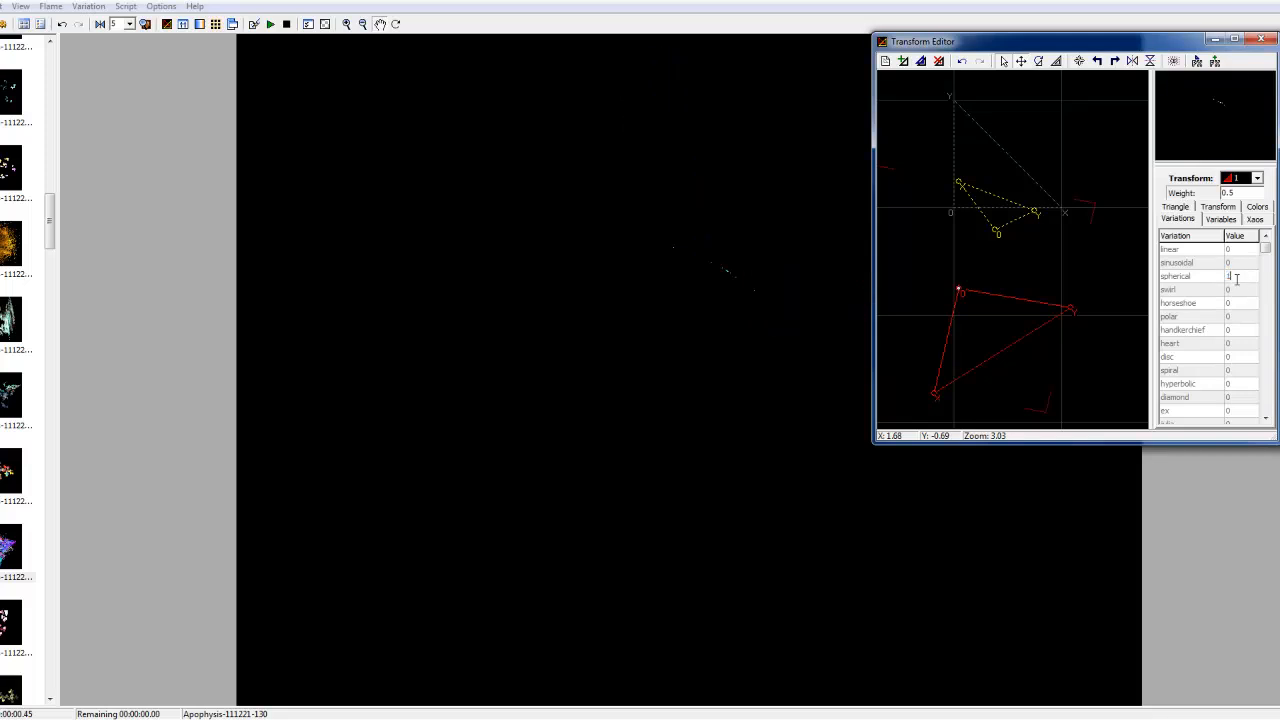
{"action": "type", "text": "1"}
{"action": "key", "text": "Return"}
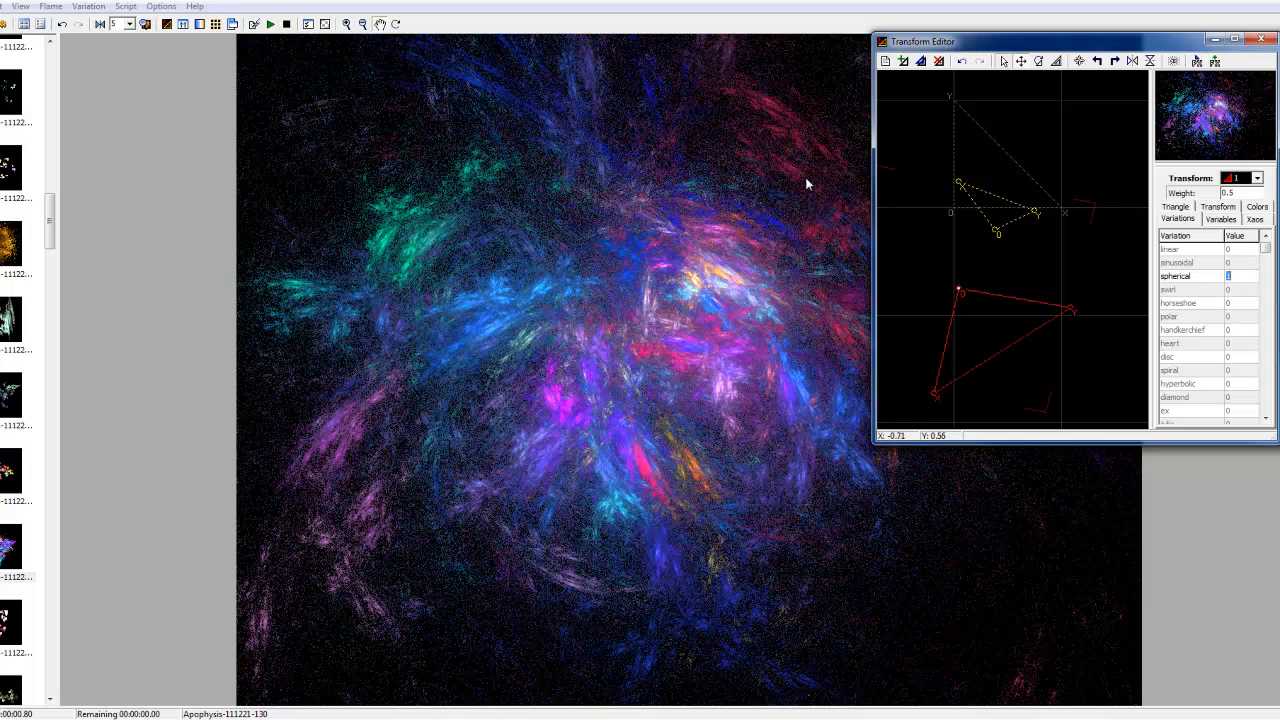
Step: Enable the final transform, shift its triangle down and across, and shrink it by pulling in the X and Y corners
{"action": "left_click", "coordinate": [1216, 66]}
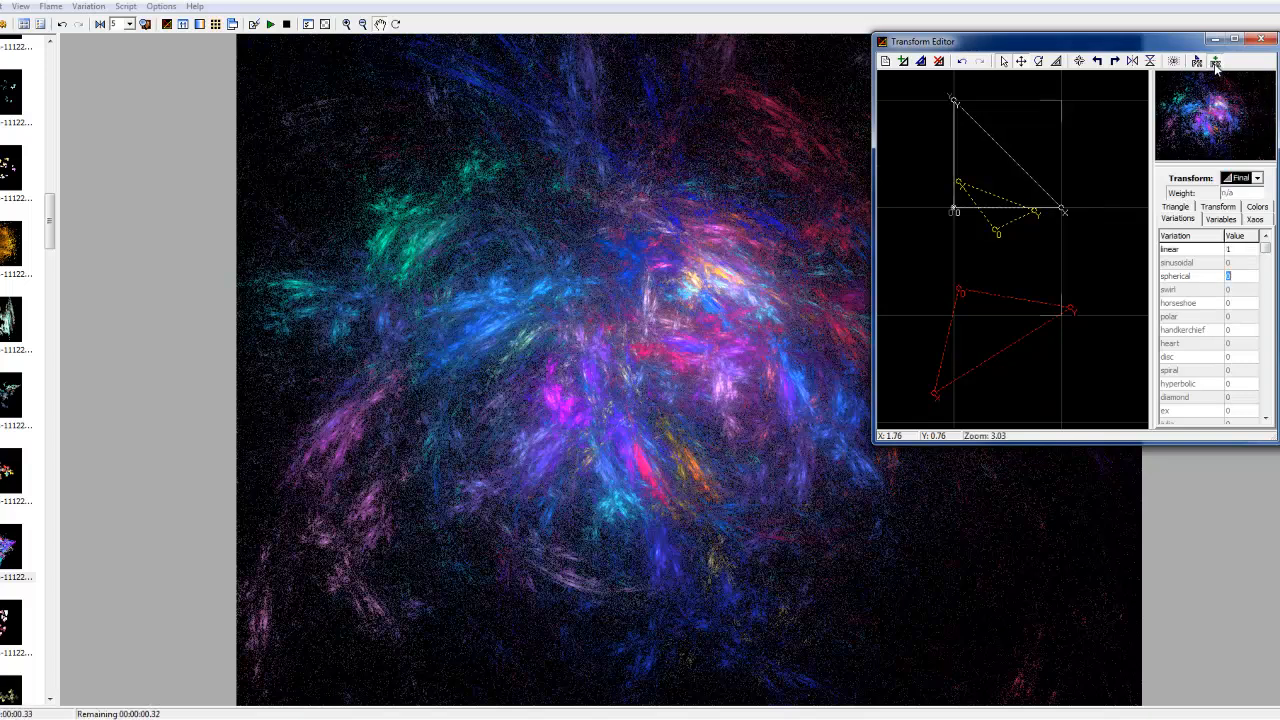
{"action": "left_click_drag", "start_coordinate": [990, 170], "coordinate": [1024, 176]}
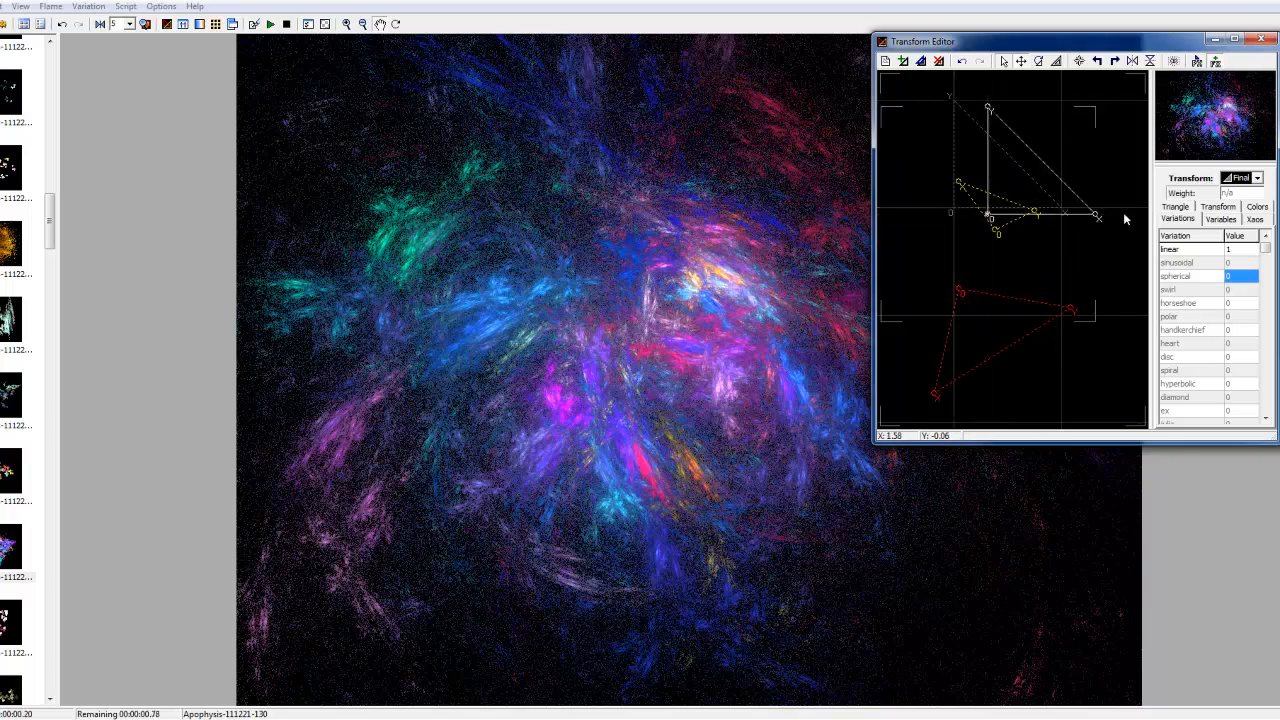
{"action": "left_click_drag", "start_coordinate": [1098, 214], "coordinate": [1038, 219]}
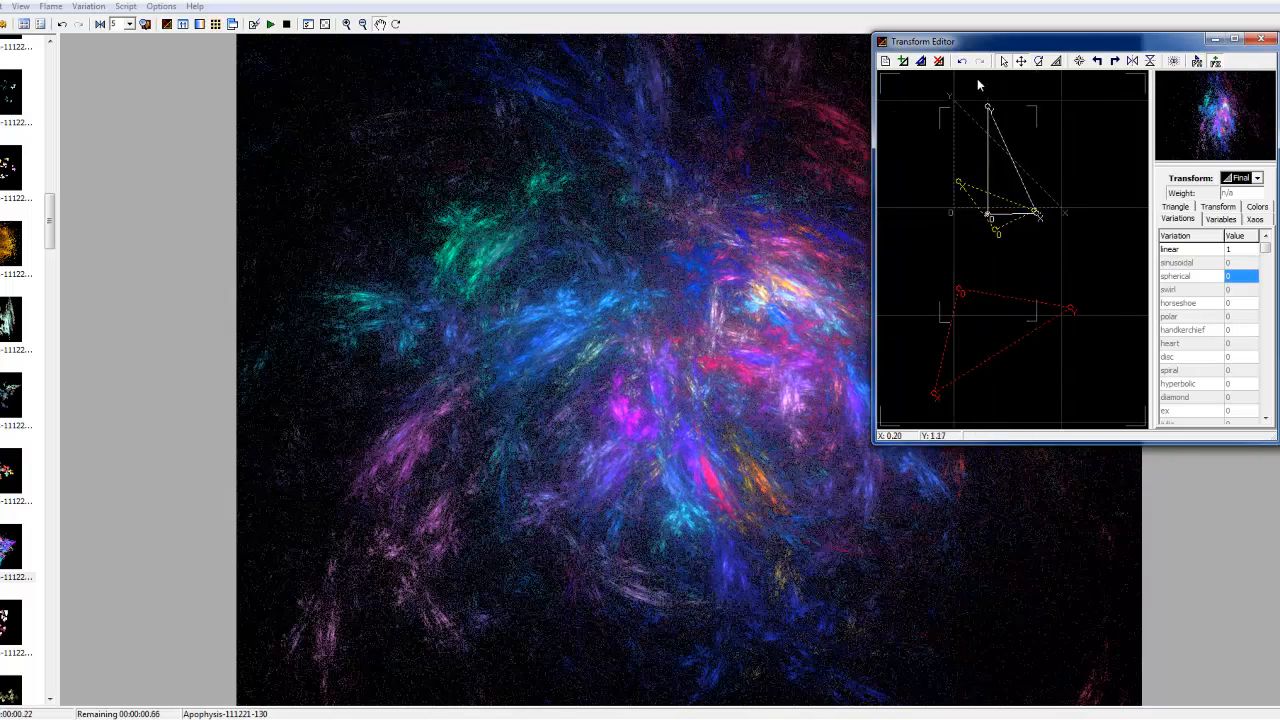
{"action": "left_click_drag", "start_coordinate": [988, 107], "coordinate": [997, 205]}
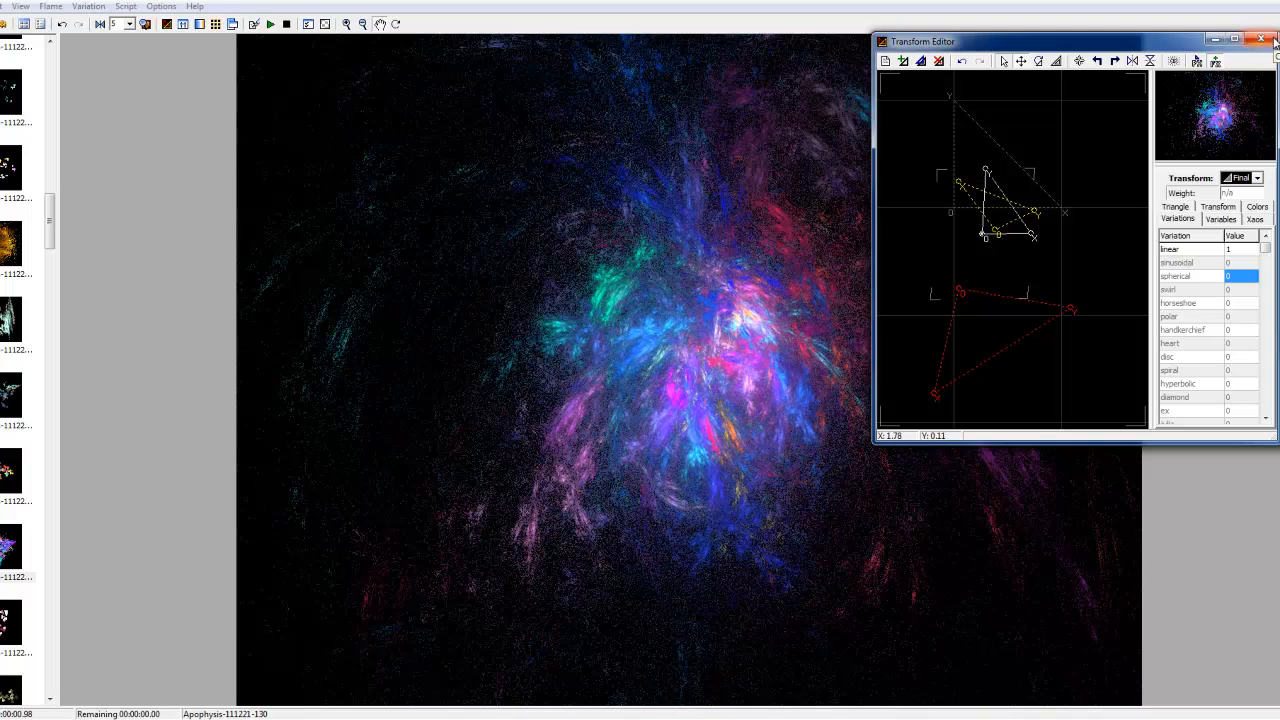
Step: Close the transform editor, open the gradient adjustment settings, and move the Adjust window fully into view
{"action": "left_click", "coordinate": [1271, 41]}
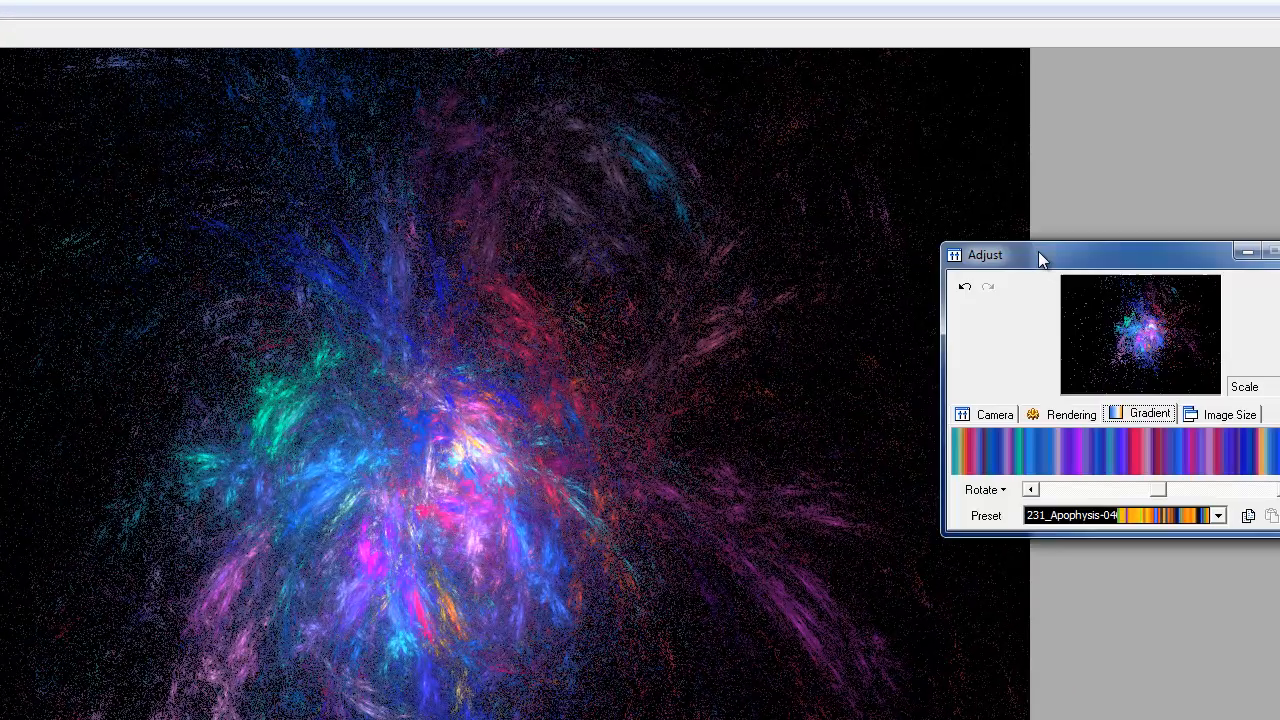
{"action": "left_click_drag", "start_coordinate": [1043, 257], "coordinate": [1018, 159]}
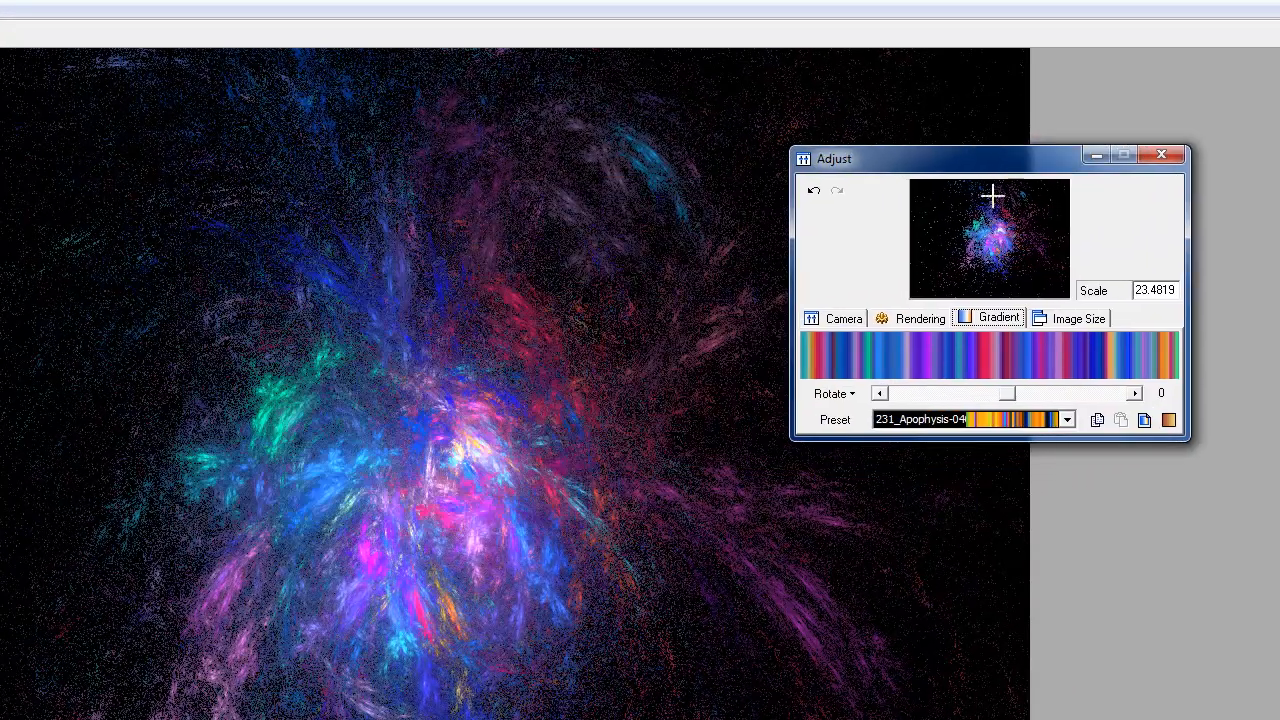
Step: Apply the gradient preset 283_Apophysis-040427-51TreeLife to the flame and rotate the gradient to 100
{"action": "left_click", "coordinate": [1066, 420]}
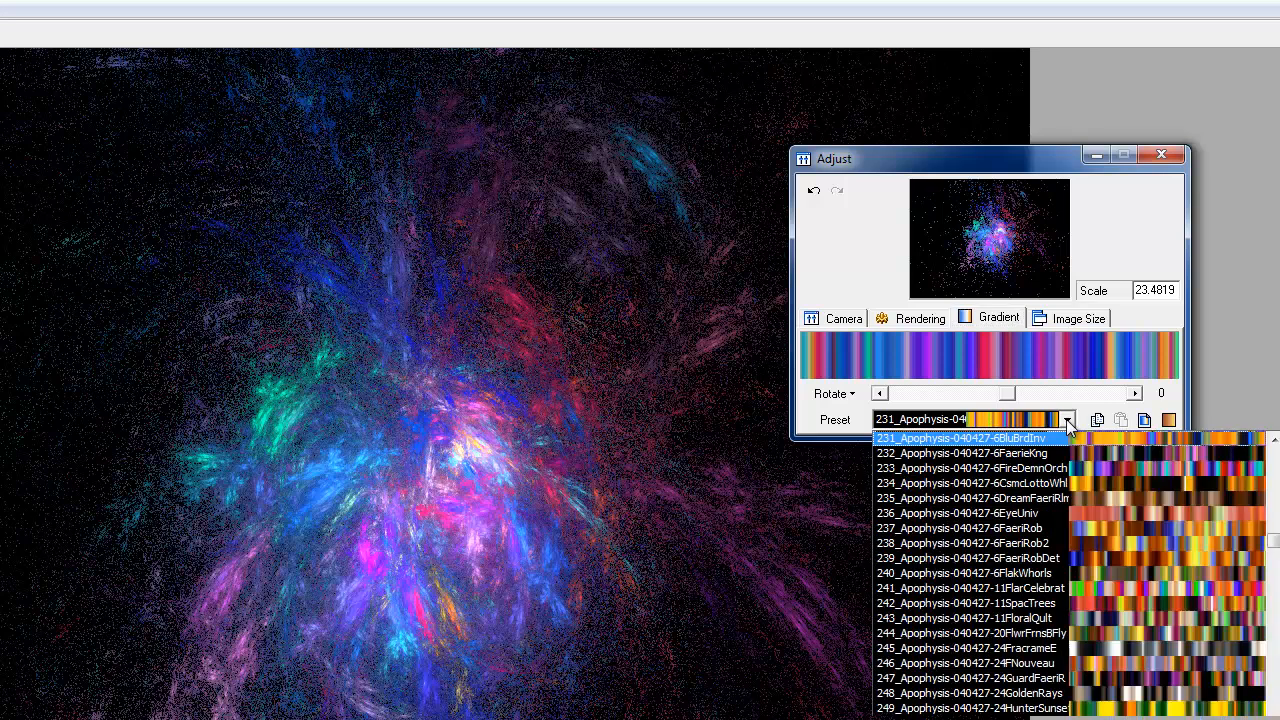
{"action": "scroll", "coordinate": [1132, 591], "scroll_direction": "down", "scroll_amount": 1}
{"action": "scroll", "coordinate": [1123, 559], "scroll_direction": "down", "scroll_amount": 17}
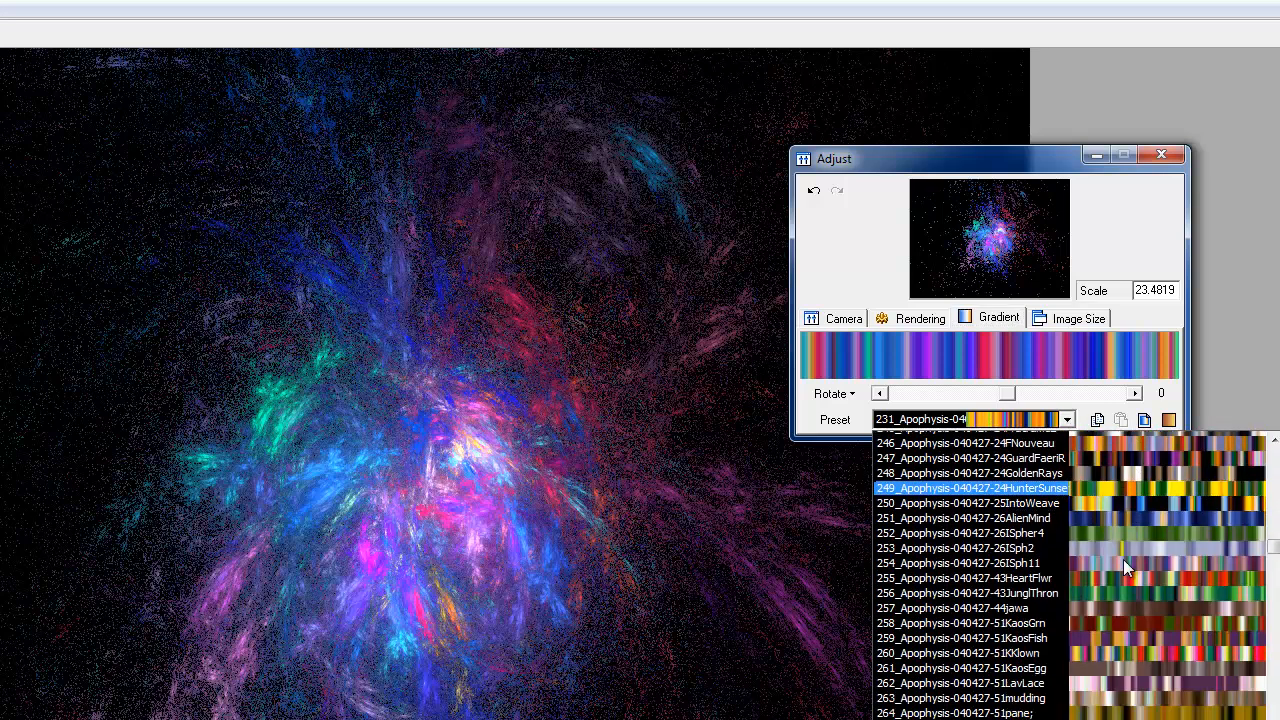
{"action": "scroll", "coordinate": [1123, 559], "scroll_direction": "up", "scroll_amount": 2}
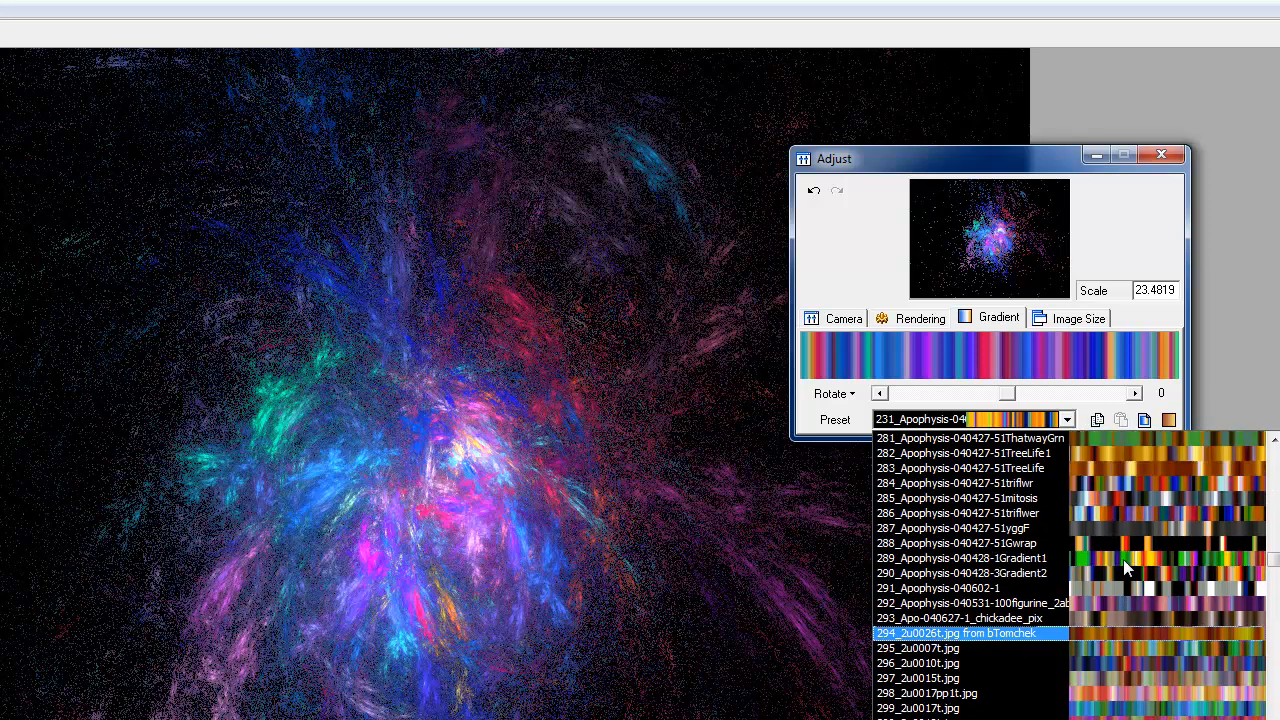
{"action": "scroll", "coordinate": [1192, 526], "scroll_direction": "up", "scroll_amount": 2}
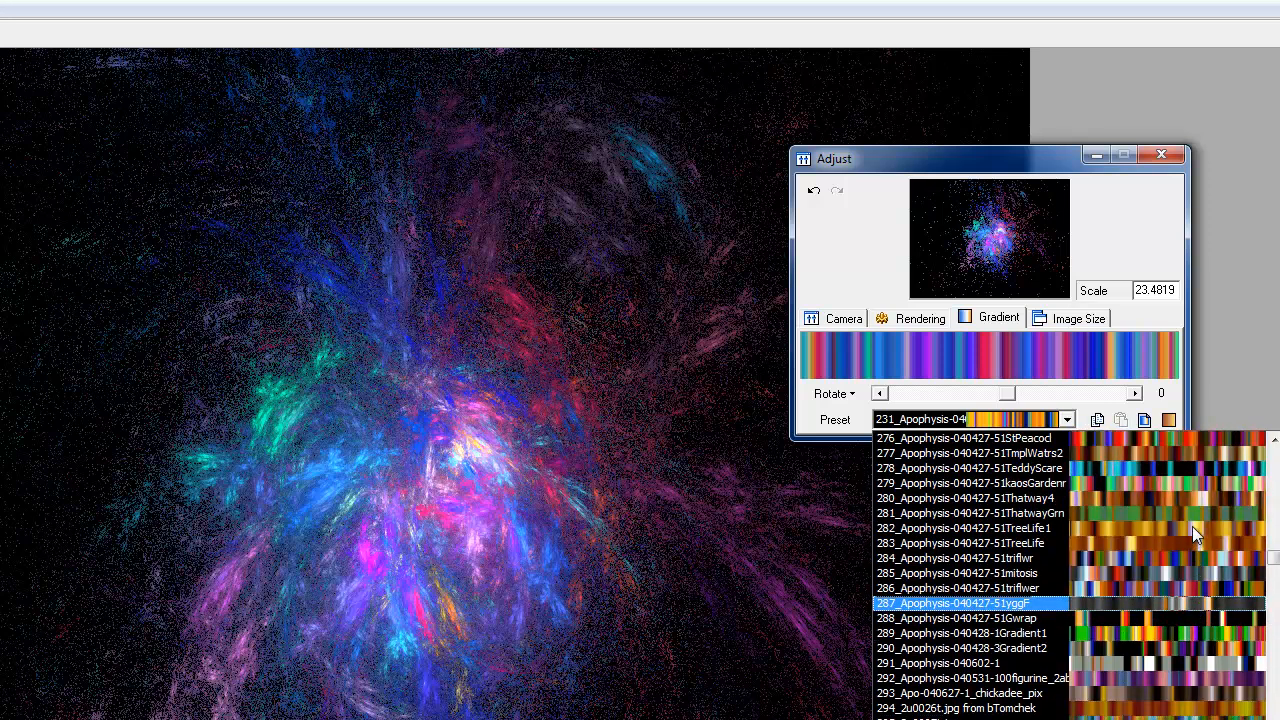
{"action": "left_click", "coordinate": [1194, 534]}
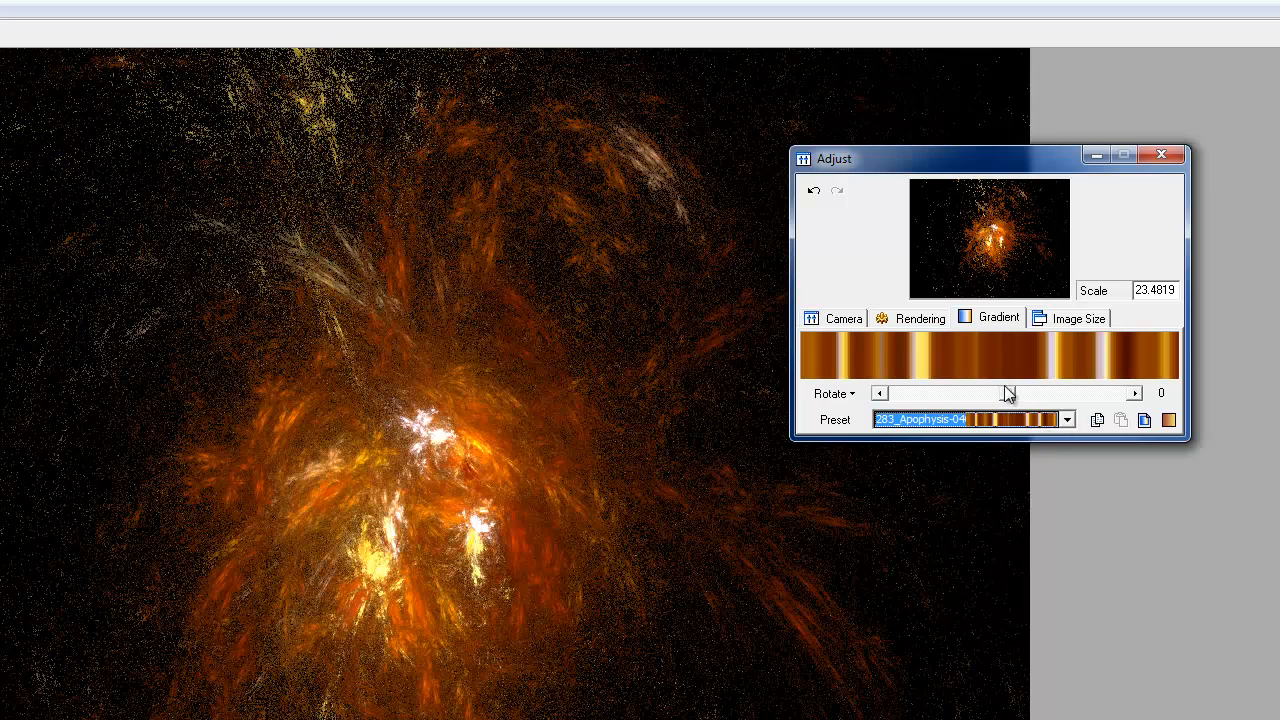
{"action": "left_click_drag", "start_coordinate": [1006, 394], "coordinate": [1094, 396]}
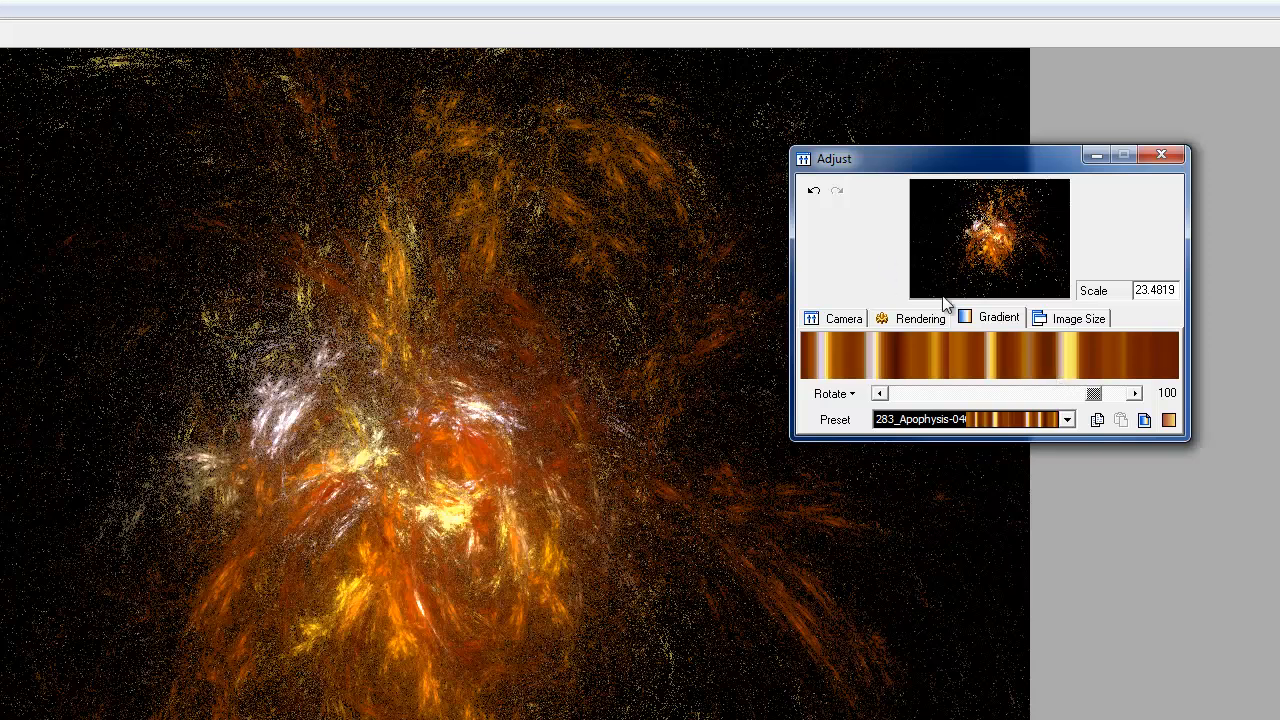
Step: In the rendering settings, set the flame's gamma to 1.5 and its brightness to 10
{"action": "left_click", "coordinate": [920, 322]}
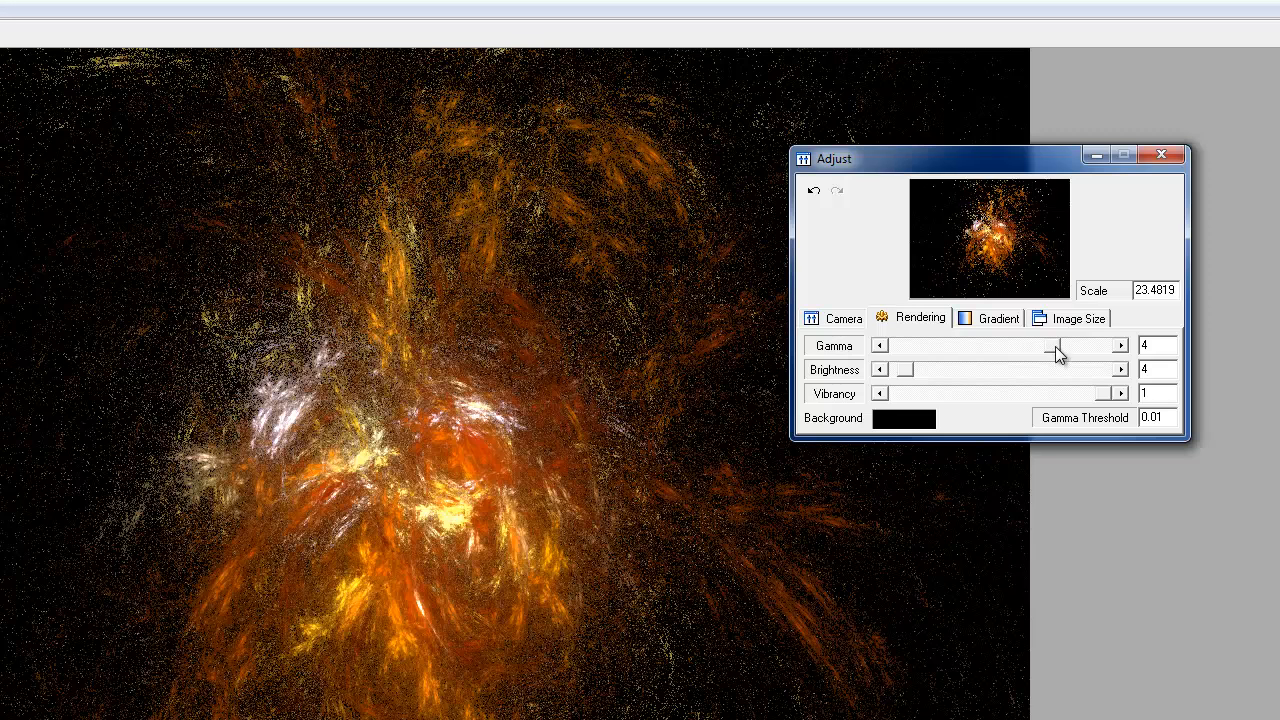
{"action": "left_click_drag", "start_coordinate": [1055, 346], "coordinate": [928, 364]}
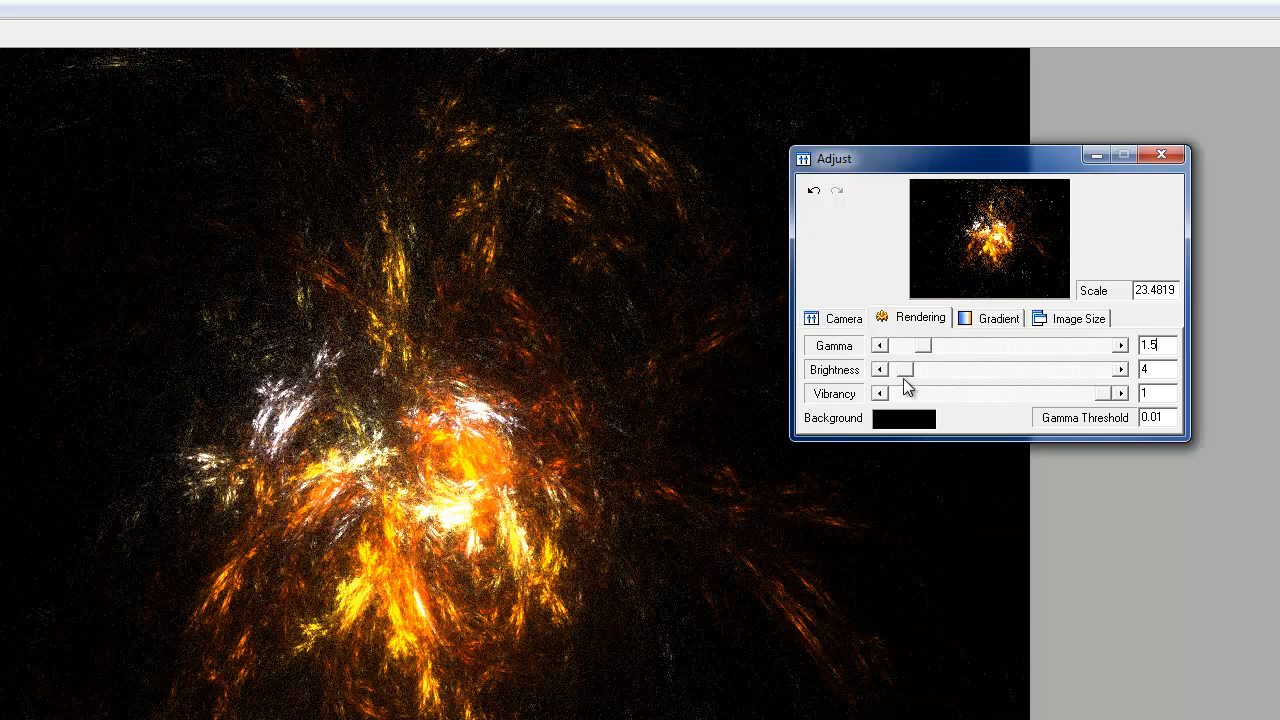
{"action": "left_click", "coordinate": [1166, 369]}
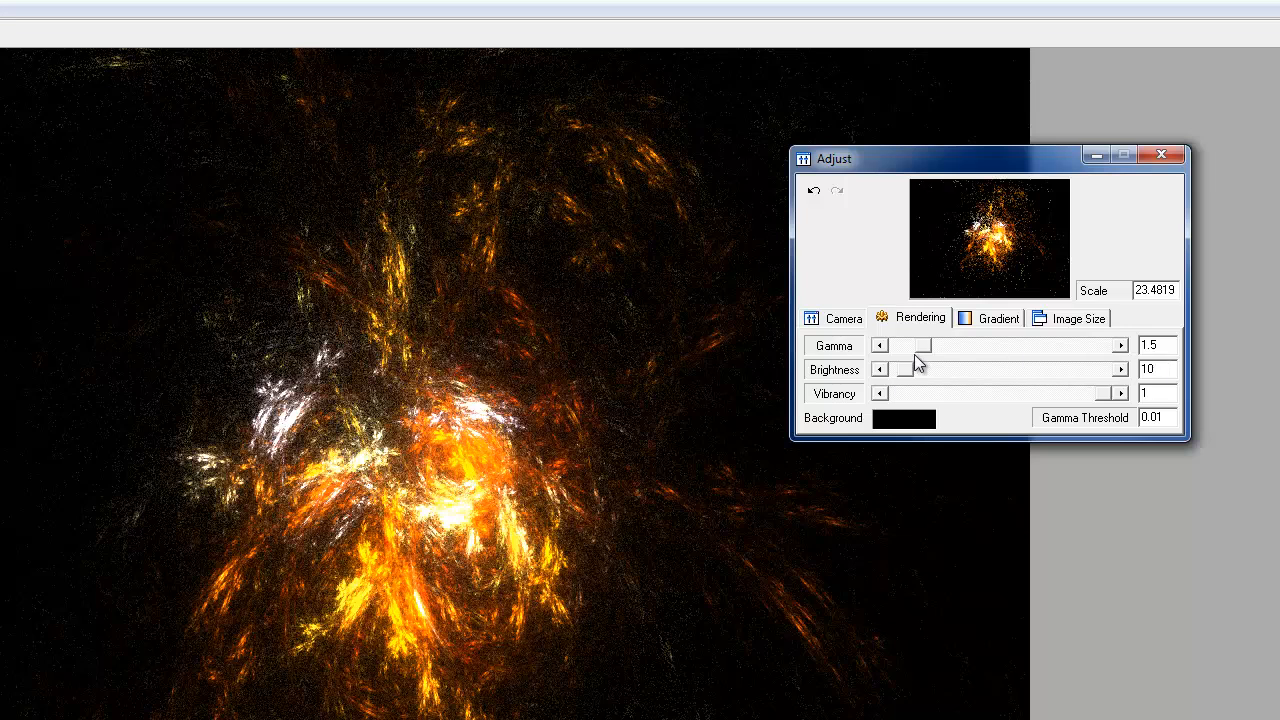
{"action": "left_click_drag", "start_coordinate": [908, 375], "coordinate": [937, 369]}
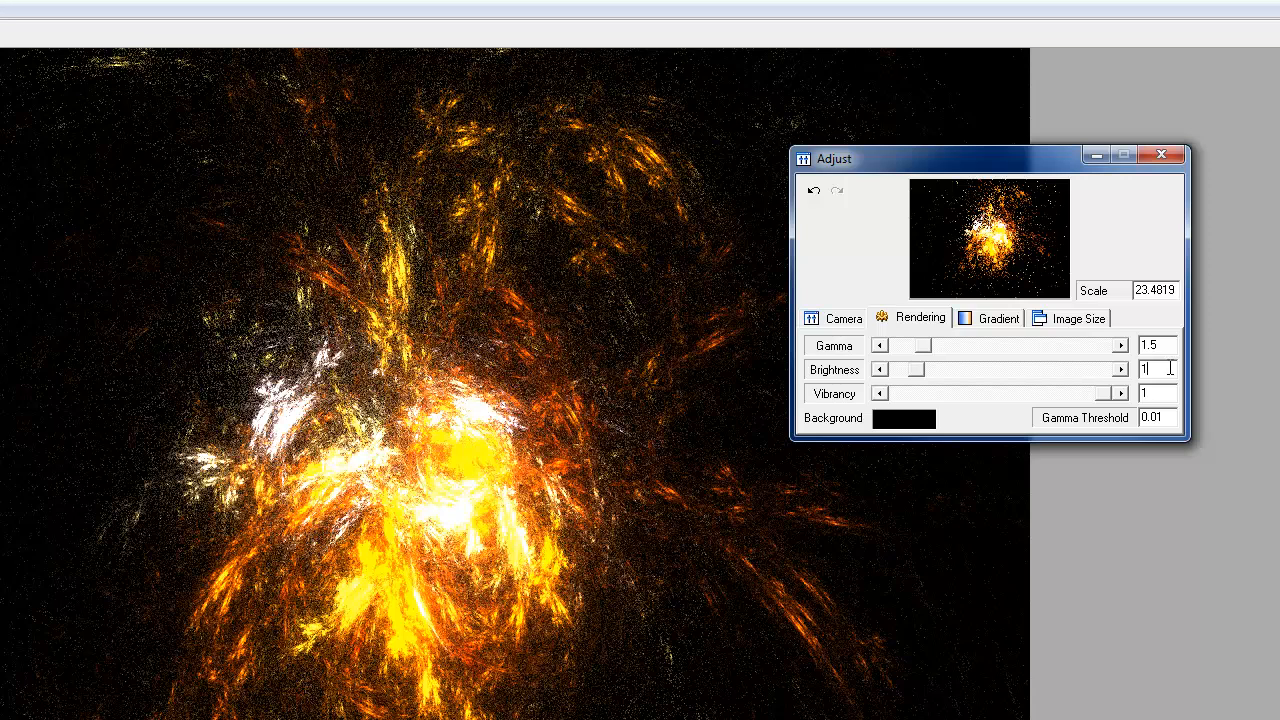
{"action": "key", "text": "Return"}
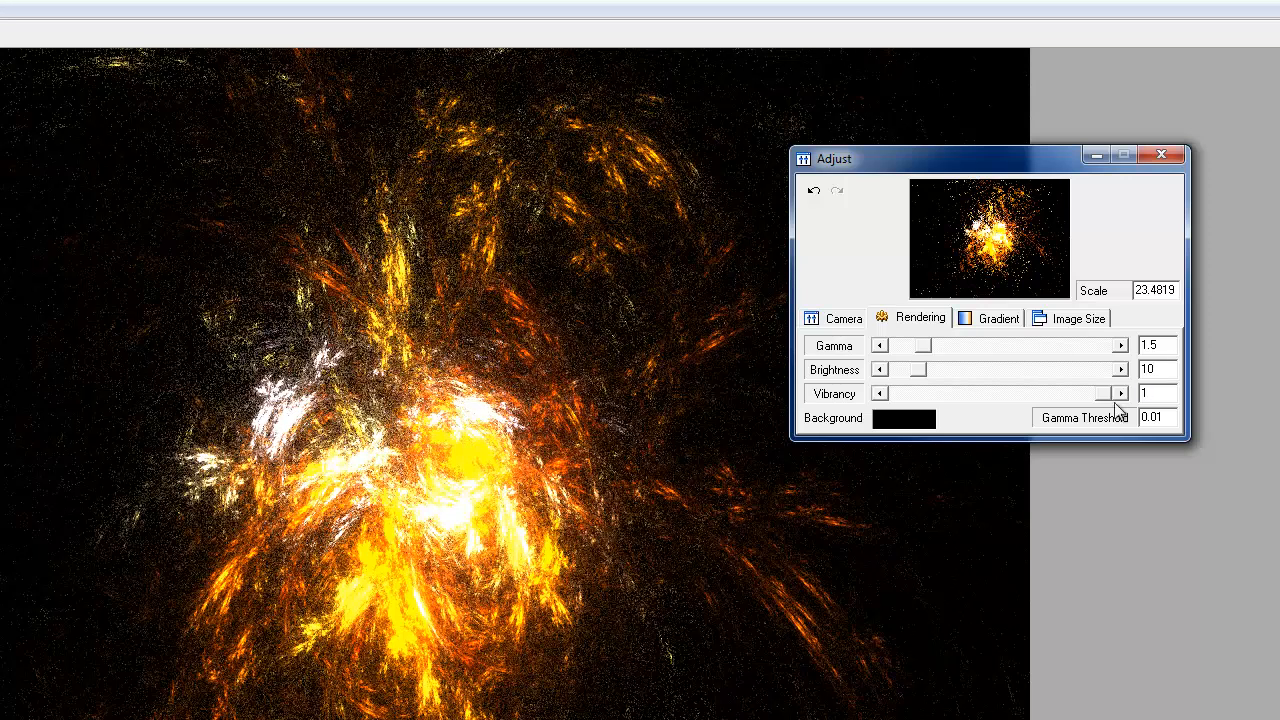
Step: Try a vibrancy of 0 on the flame and return it to 1
{"action": "left_click_drag", "start_coordinate": [1104, 393], "coordinate": [895, 393]}
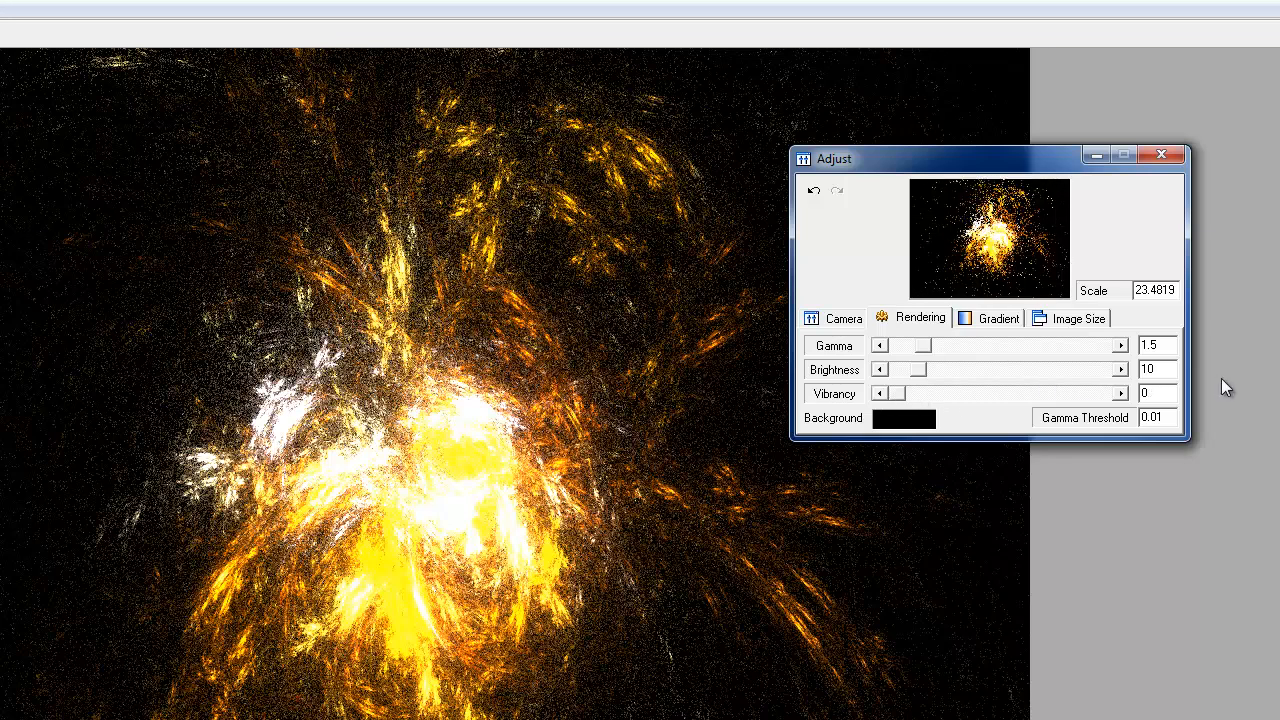
{"action": "left_click_drag", "start_coordinate": [896, 393], "coordinate": [1118, 405]}
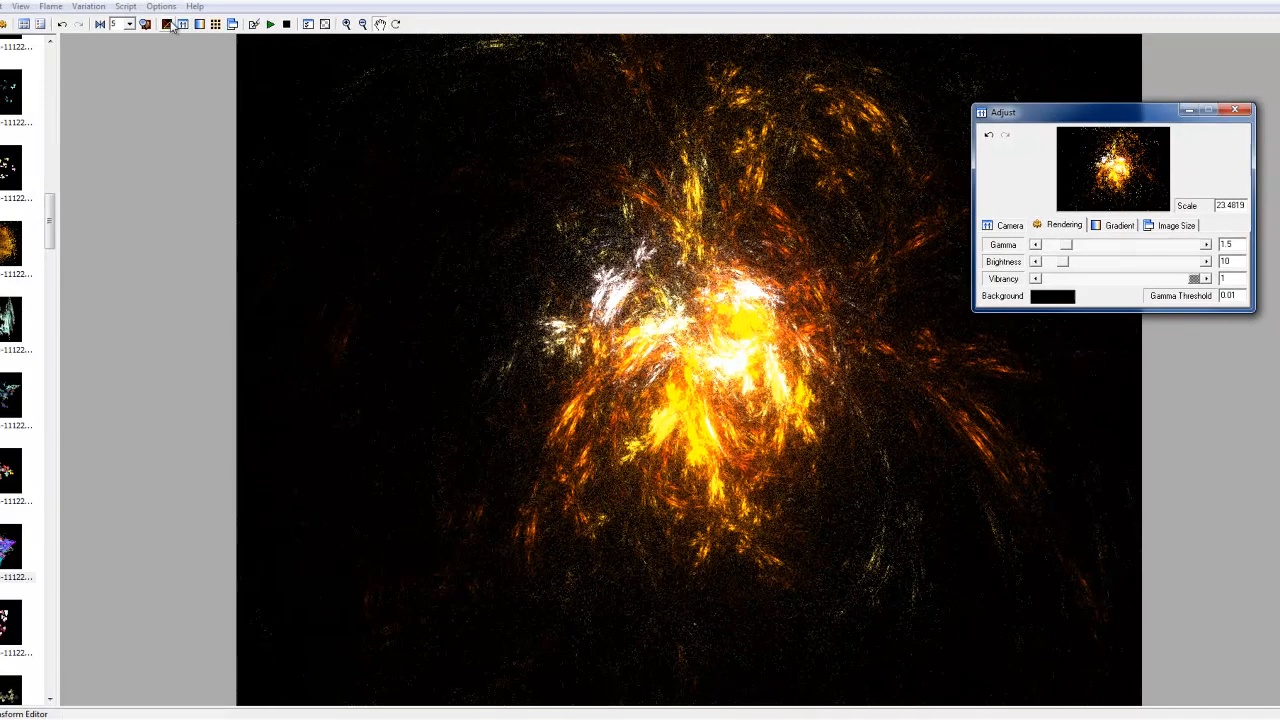
Step: Set the camera to zoom -0.429, X position 0, Y position 0.485 and rotation 17.48
{"action": "left_click", "coordinate": [170, 26]}
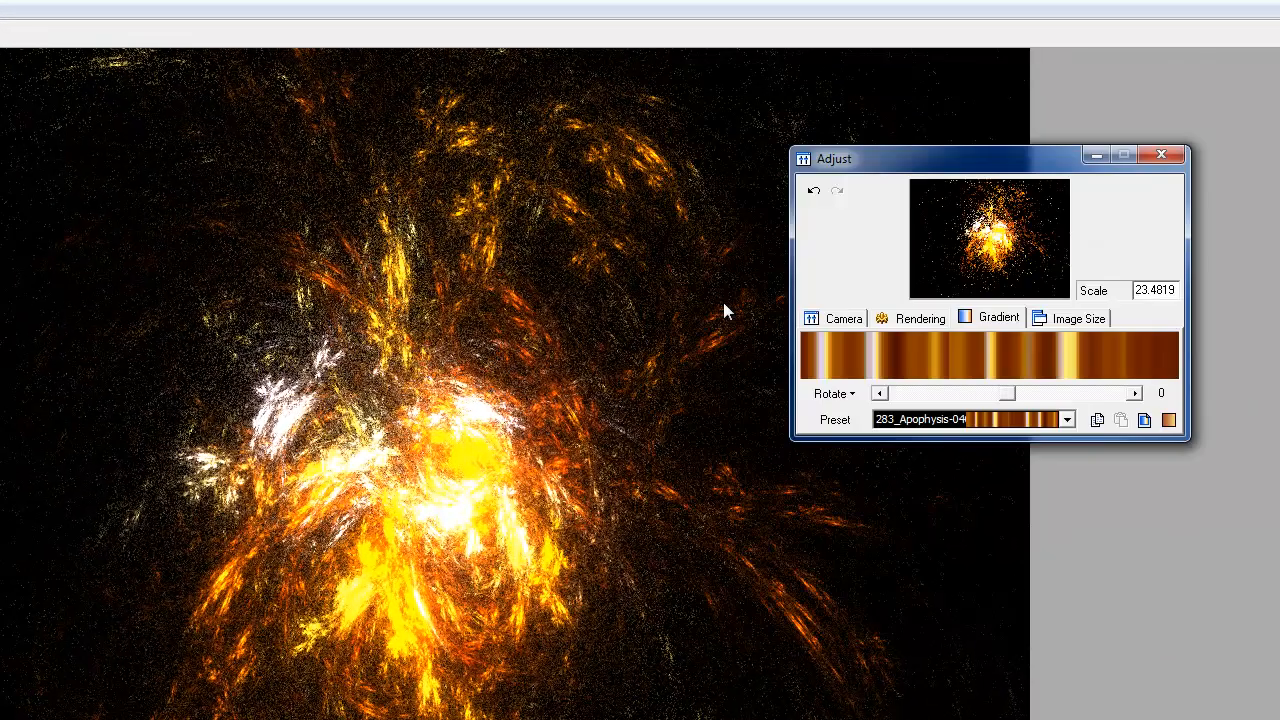
{"action": "left_click", "coordinate": [826, 321]}
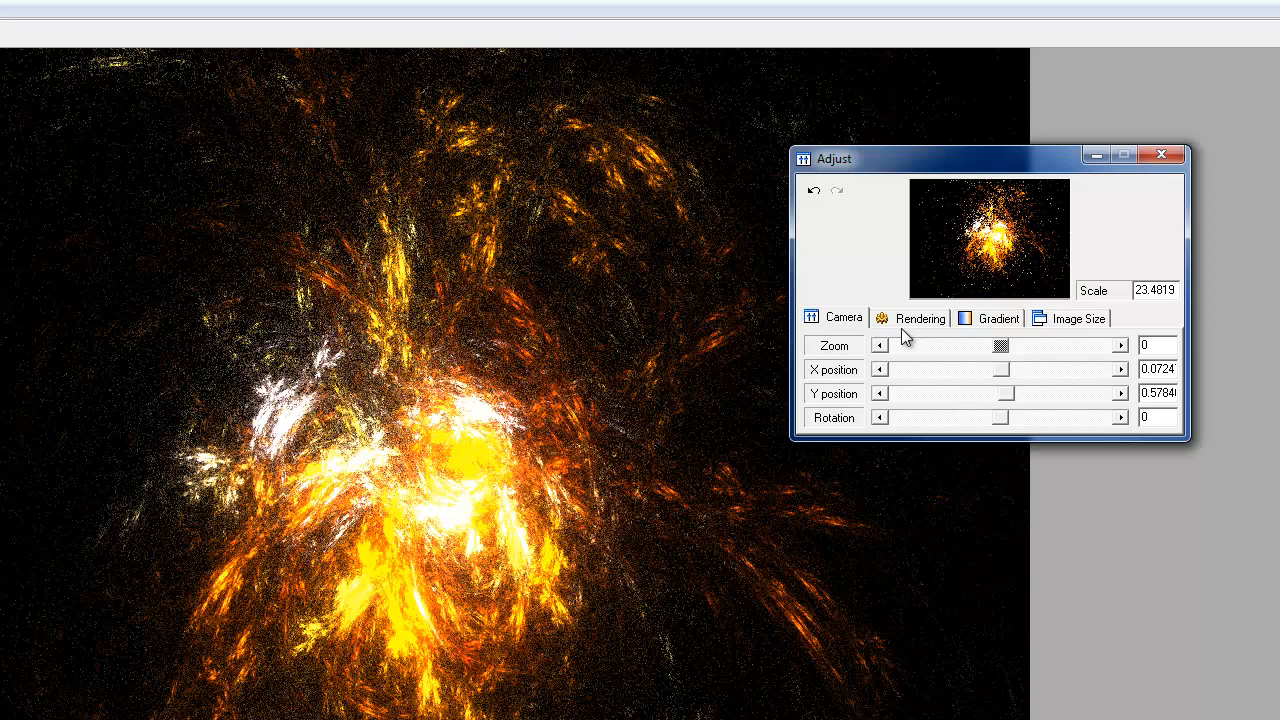
{"action": "left_click_drag", "start_coordinate": [1003, 346], "coordinate": [1074, 352]}
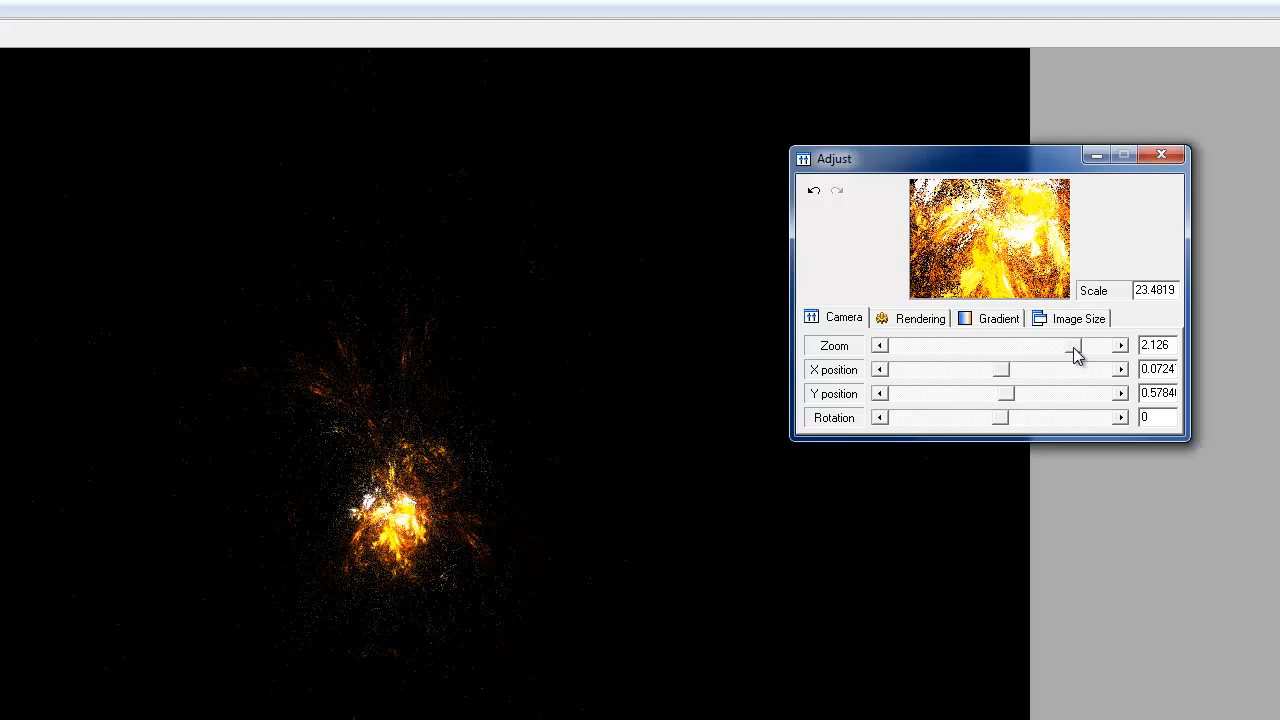
{"action": "left_click_drag", "start_coordinate": [1066, 352], "coordinate": [1005, 364]}
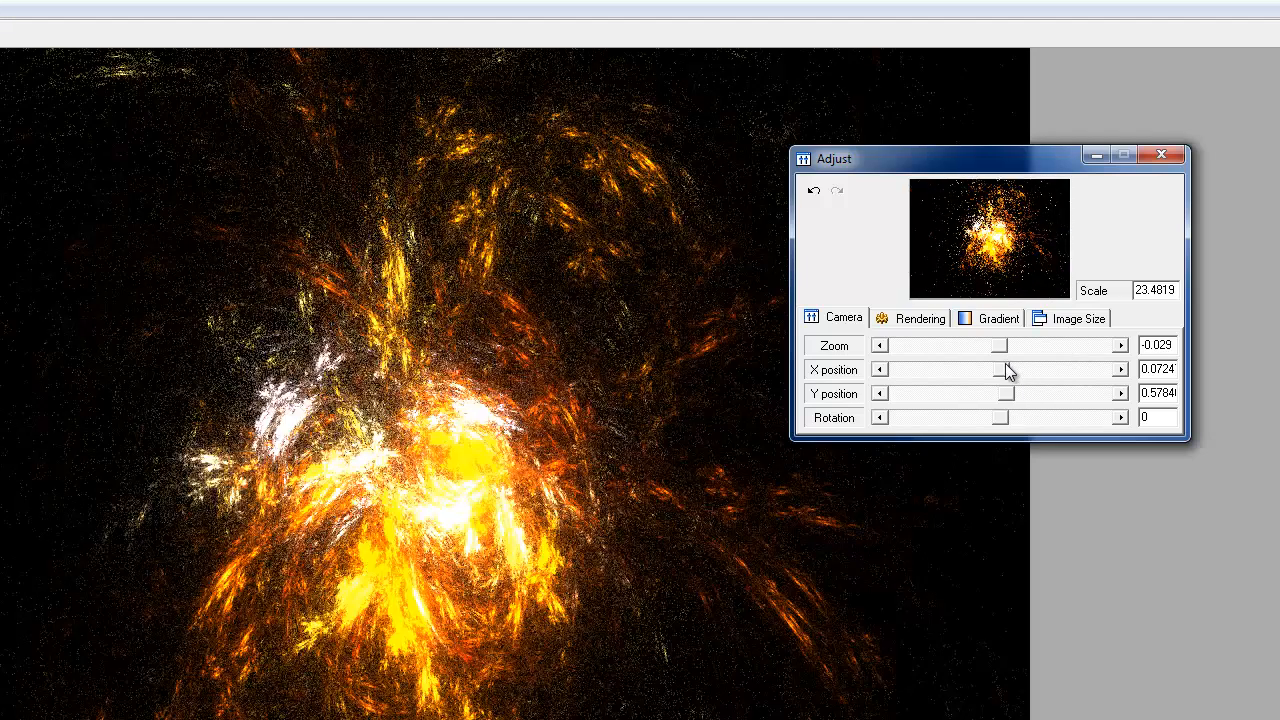
{"action": "left_click", "coordinate": [988, 346]}
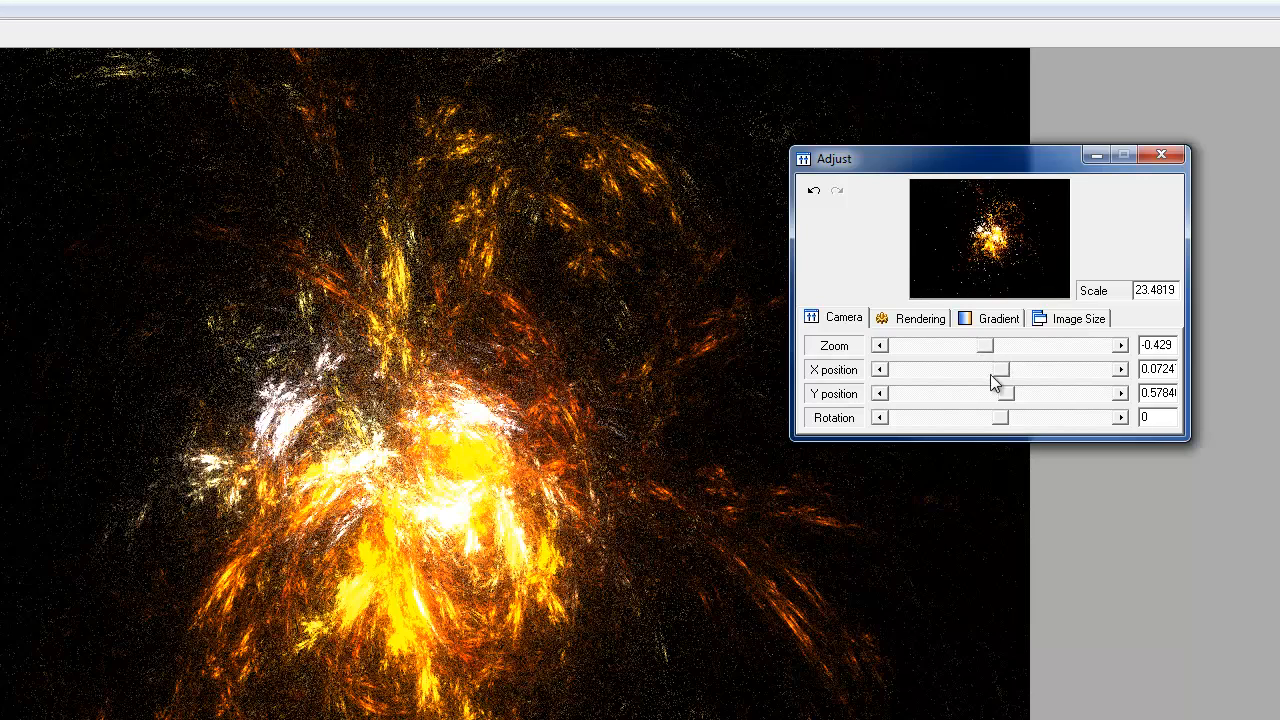
{"action": "left_click_drag", "start_coordinate": [1007, 371], "coordinate": [1005, 420]}
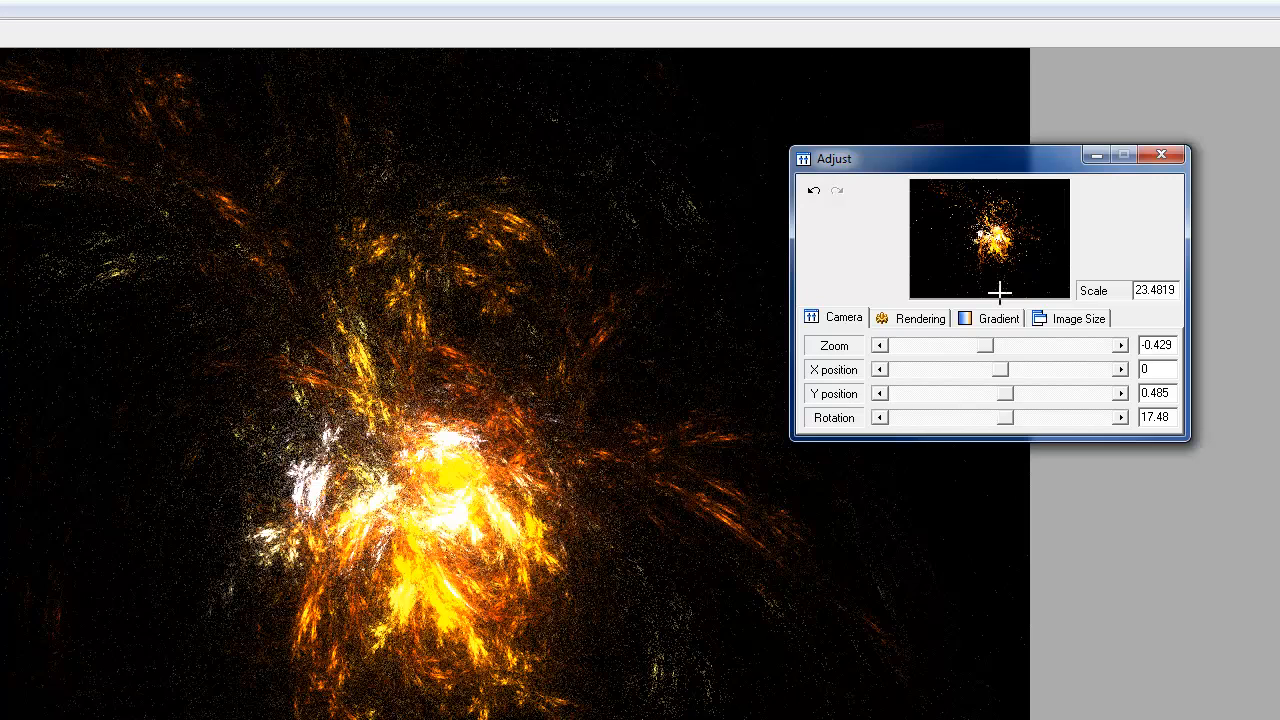
Step: Choose an image width of 1280 and height of 1024 with aspect ratio locking off, and close the Adjust window
{"action": "left_click", "coordinate": [1104, 322]}
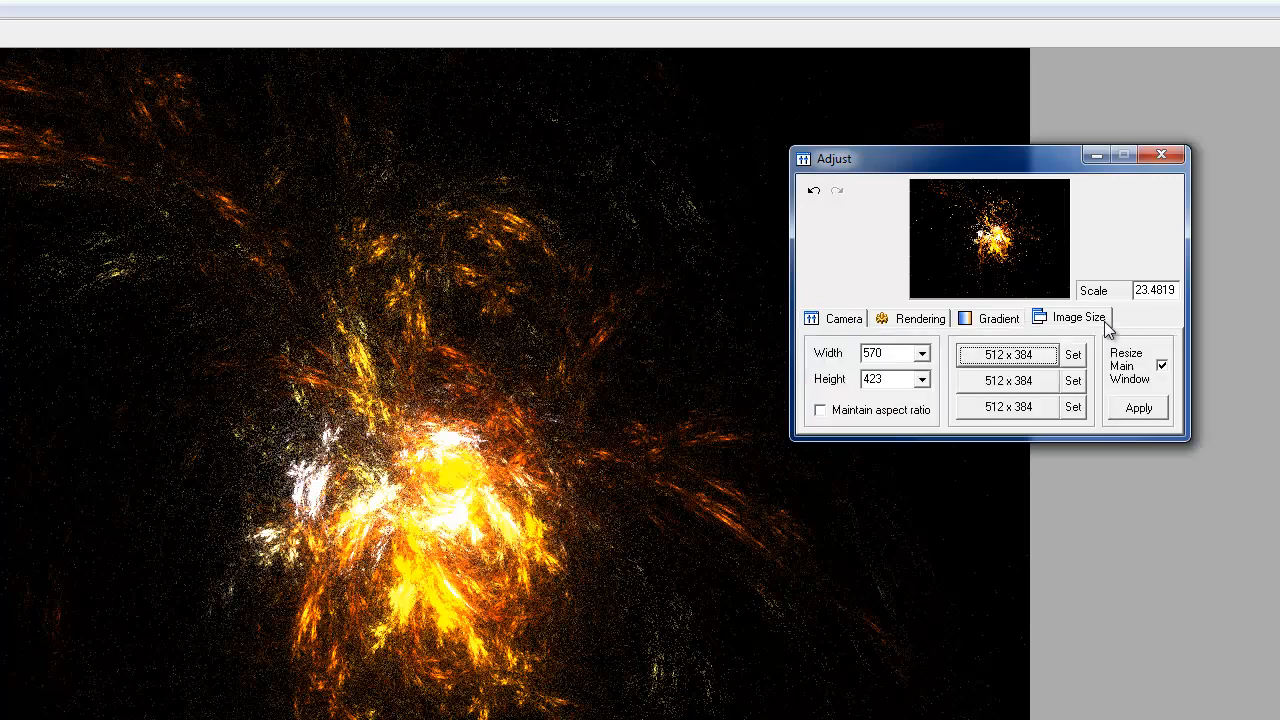
{"action": "left_click", "coordinate": [921, 353]}
{"action": "left_click", "coordinate": [894, 423]}
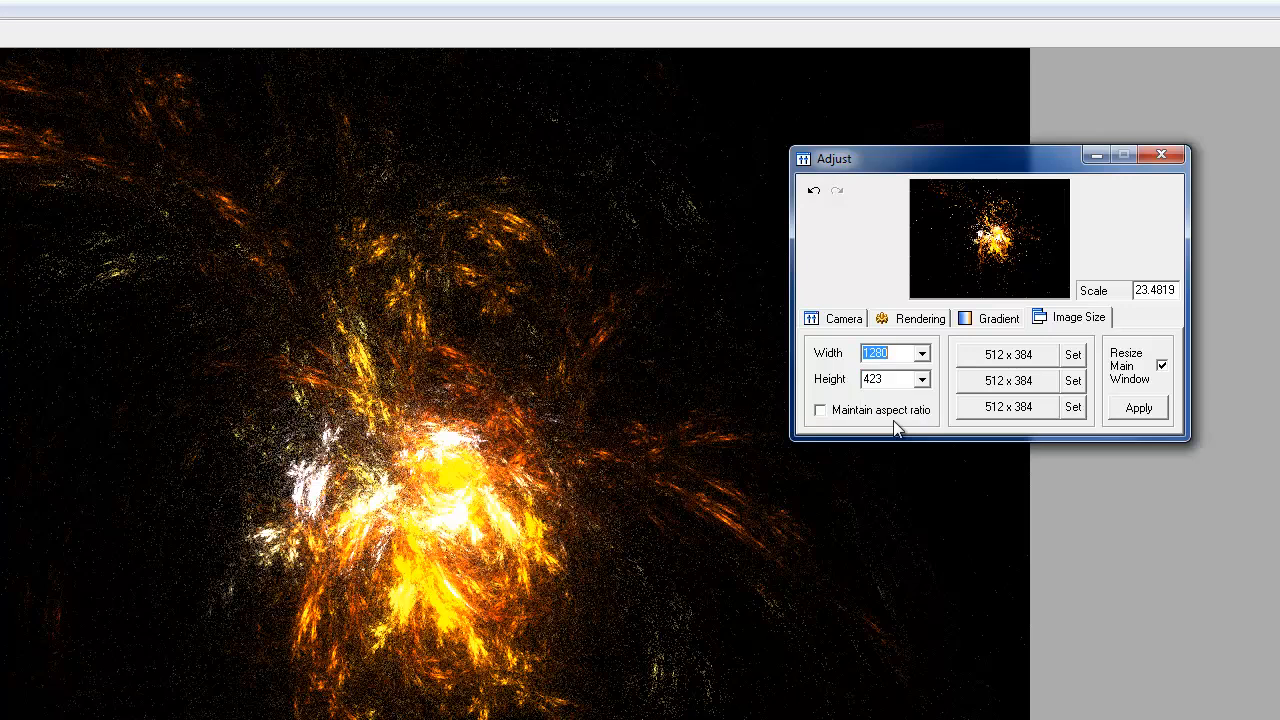
{"action": "left_click", "coordinate": [921, 379]}
{"action": "left_click", "coordinate": [875, 488]}
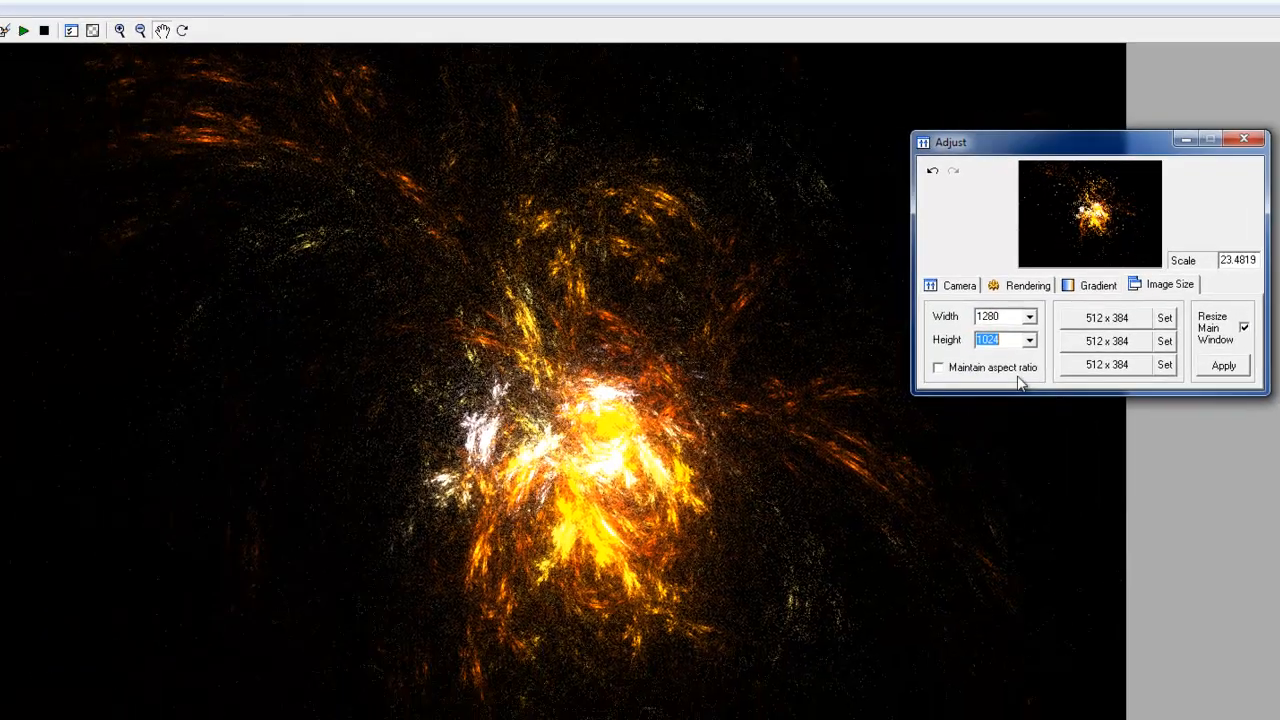
{"action": "left_click", "coordinate": [928, 411]}
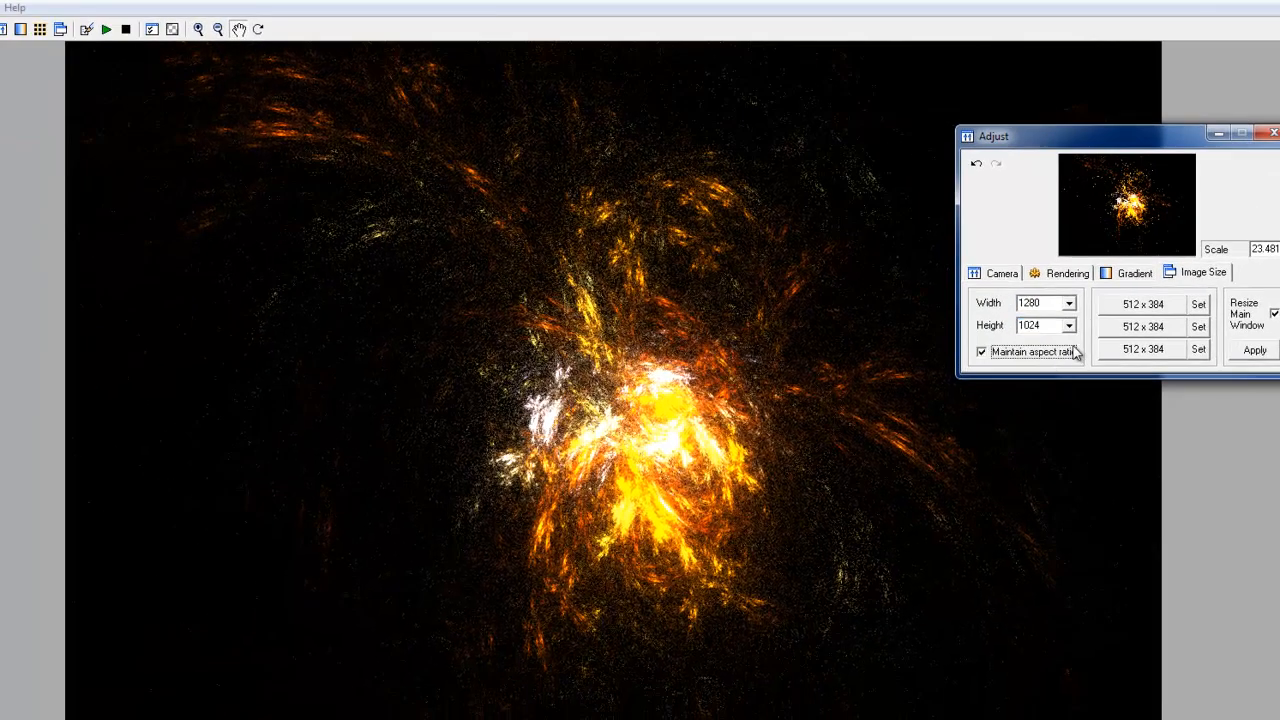
{"action": "left_click", "coordinate": [982, 352]}
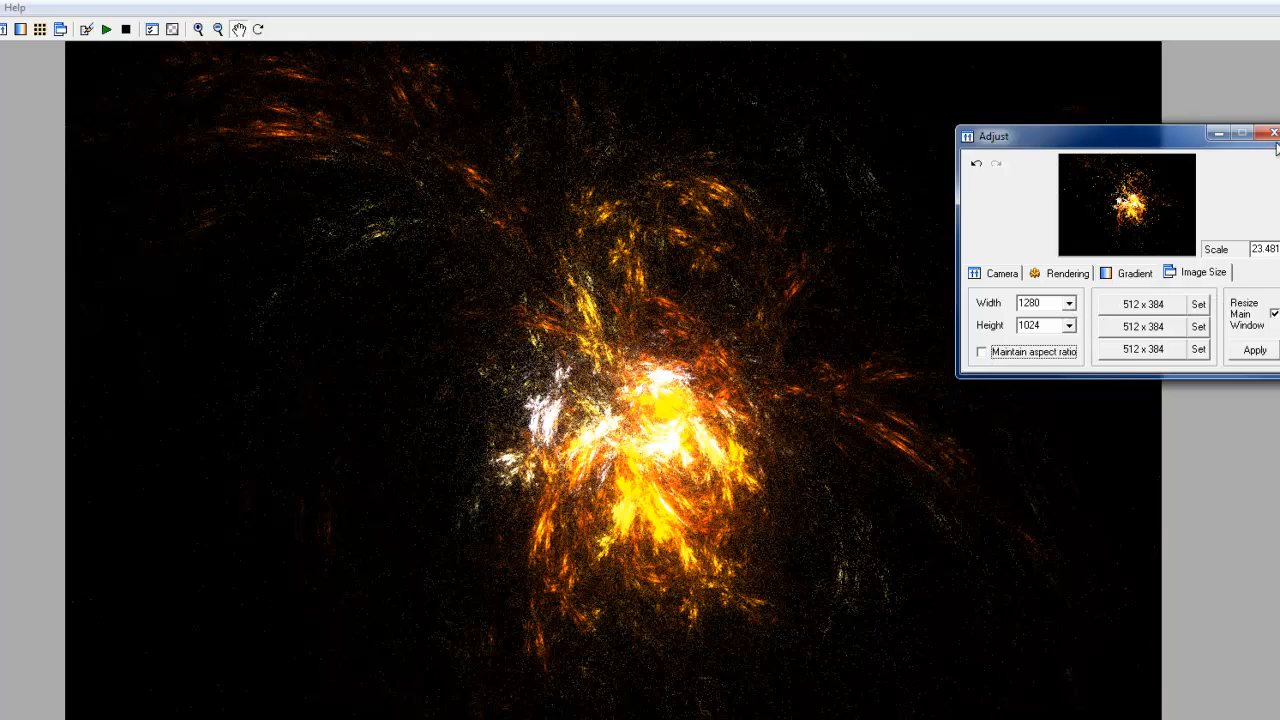
{"action": "left_click", "coordinate": [1273, 133]}
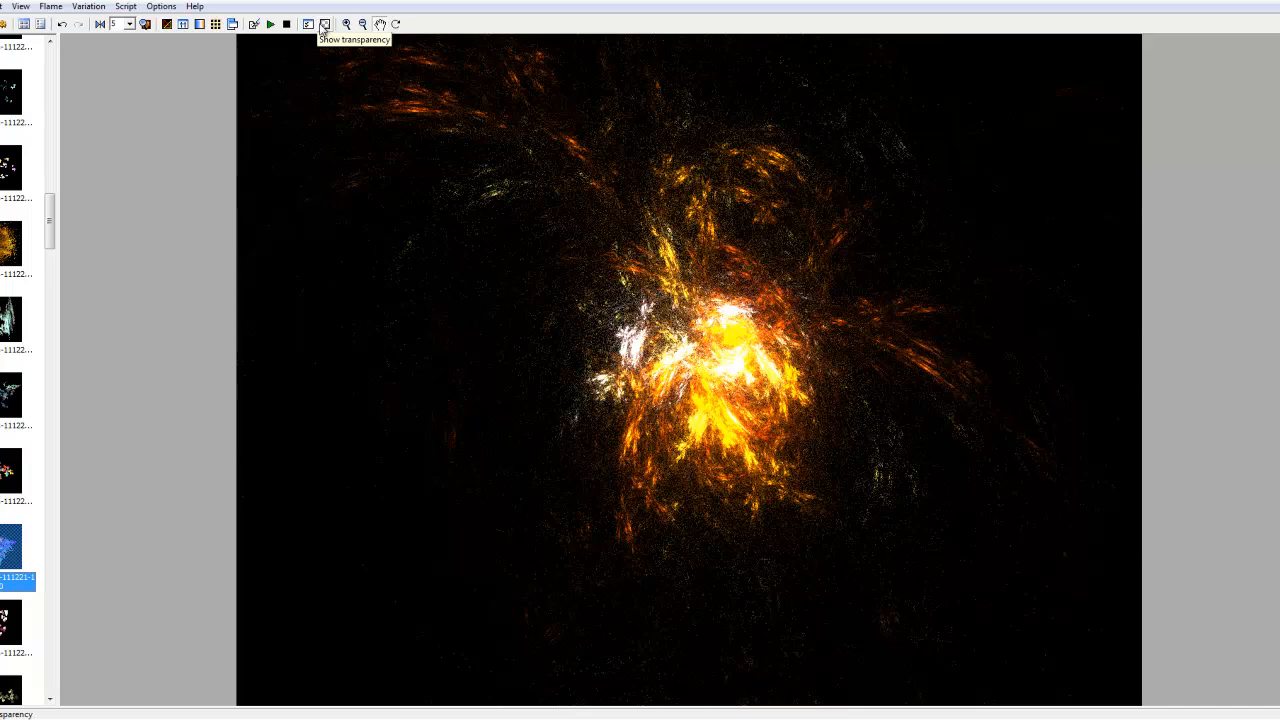
Step: Open the Mutation window and evolve the flame by picking the centre, lower-middle and upper-right variants in turn
{"action": "left_click", "coordinate": [217, 28]}
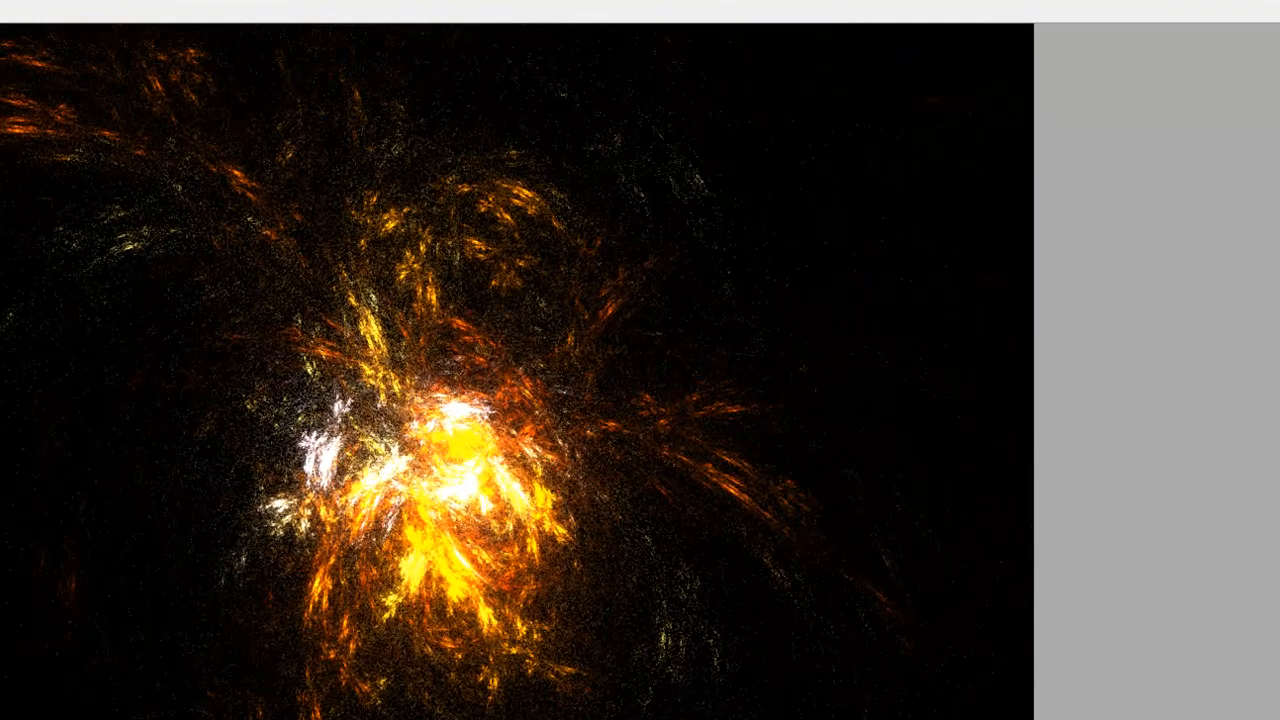
{"action": "left_click_drag", "start_coordinate": [935, 100], "coordinate": [766, 114]}
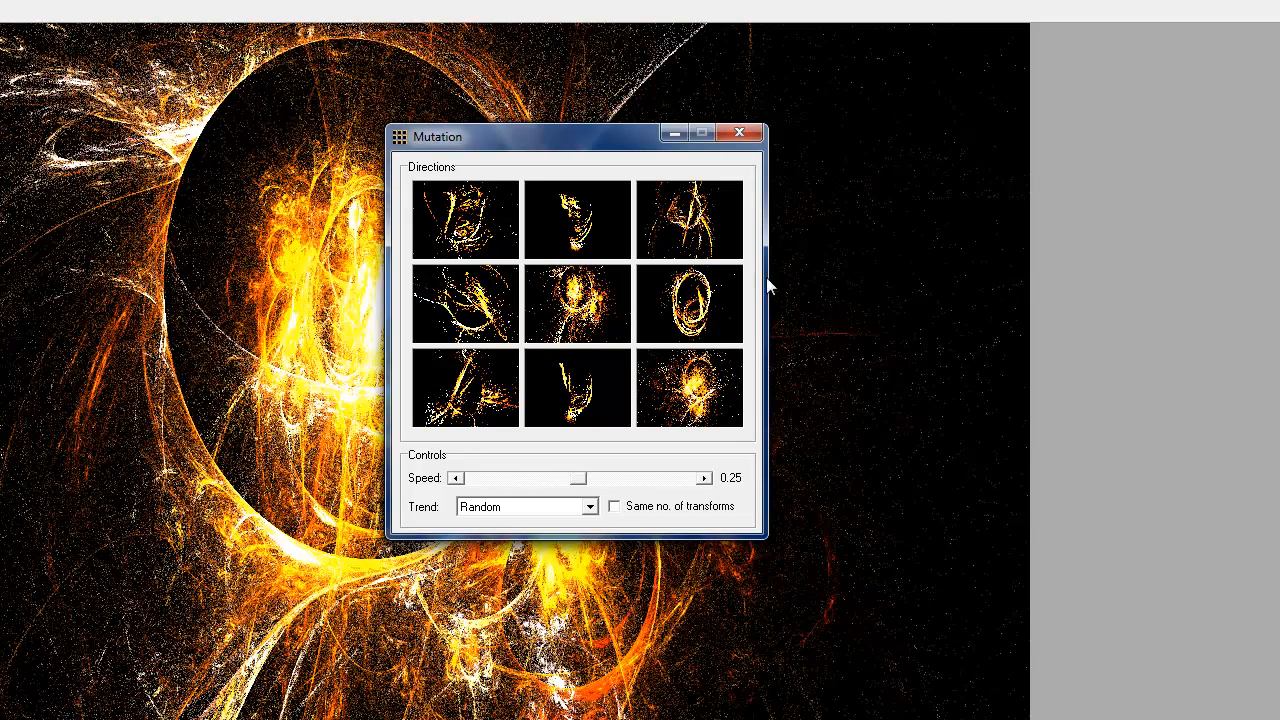
{"action": "left_click", "coordinate": [570, 313]}
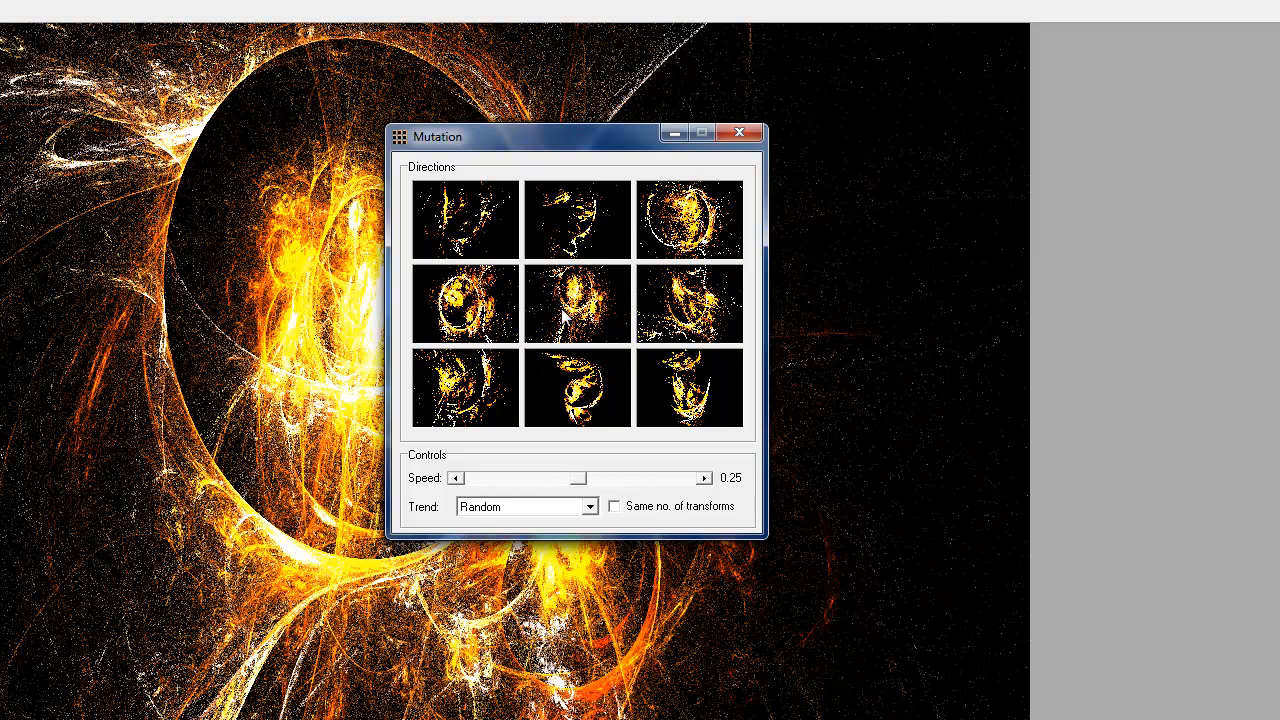
{"action": "left_click", "coordinate": [580, 395]}
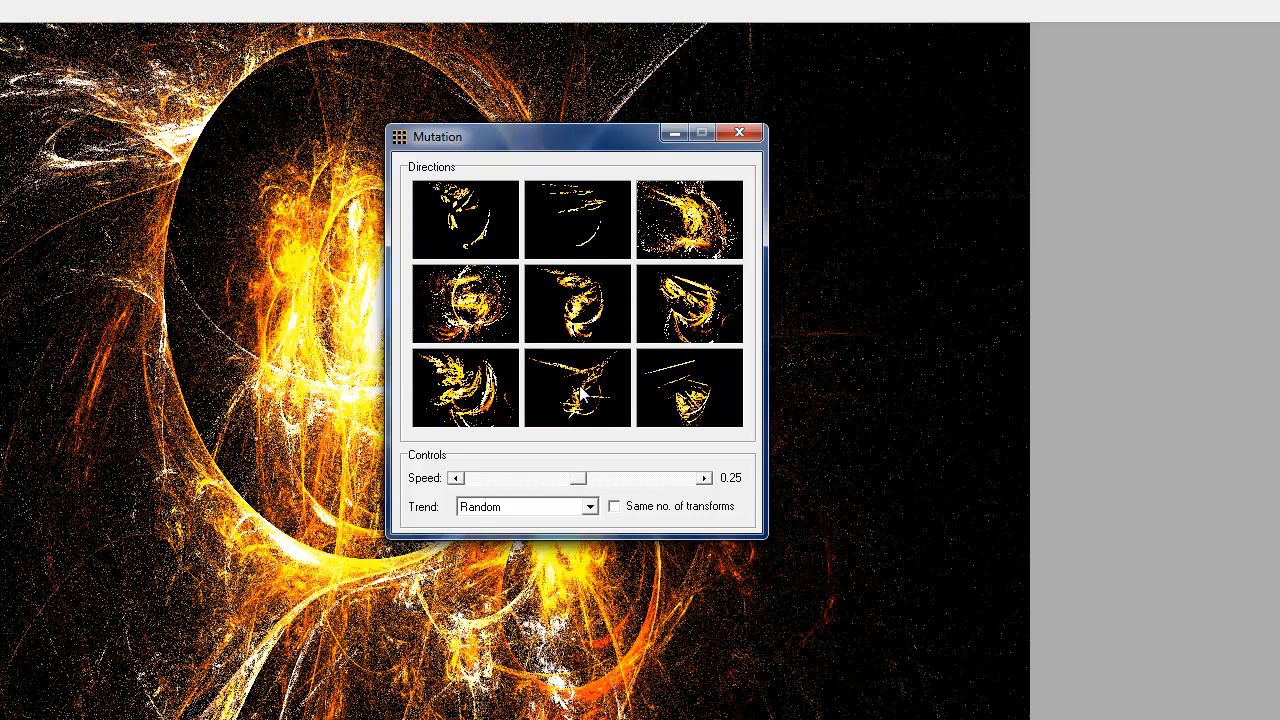
{"action": "left_click", "coordinate": [709, 238]}
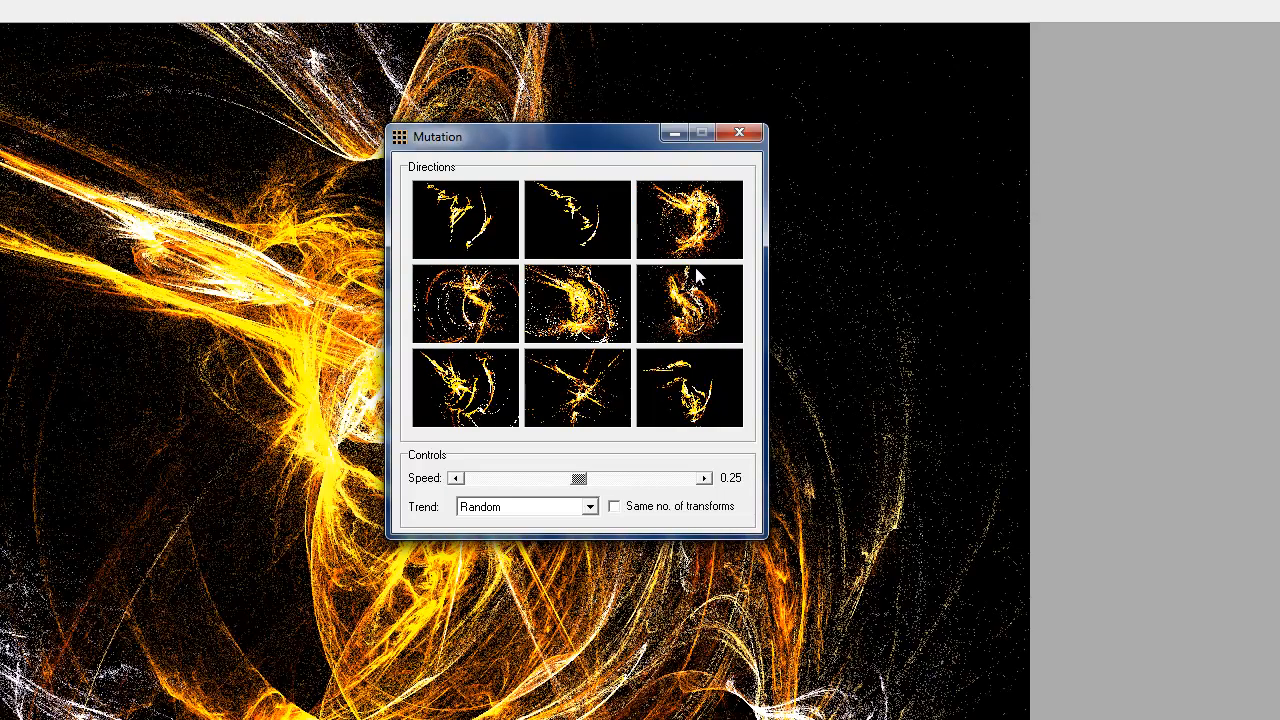
Step: Set the mutation speed to 0.26, keep the trend on Random, and close the Mutation window
{"action": "left_click_drag", "start_coordinate": [587, 477], "coordinate": [560, 504]}
{"action": "left_click", "coordinate": [589, 507]}
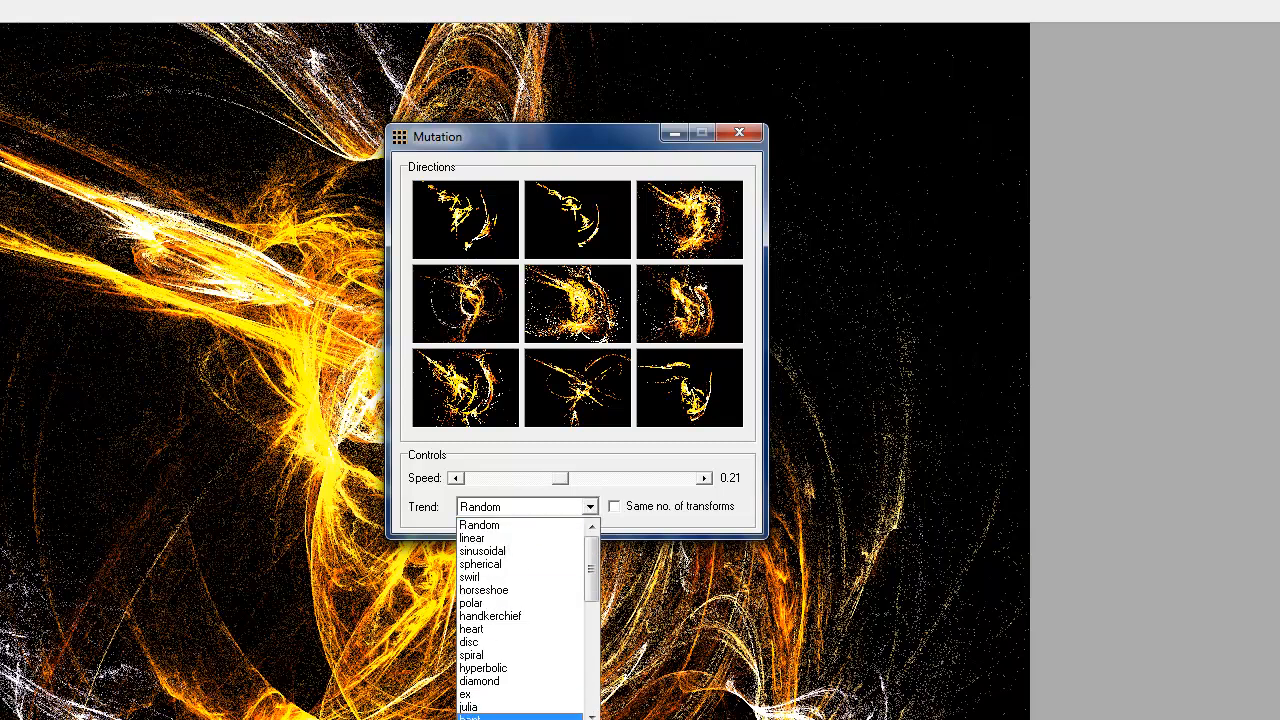
{"action": "left_click", "coordinate": [495, 525]}
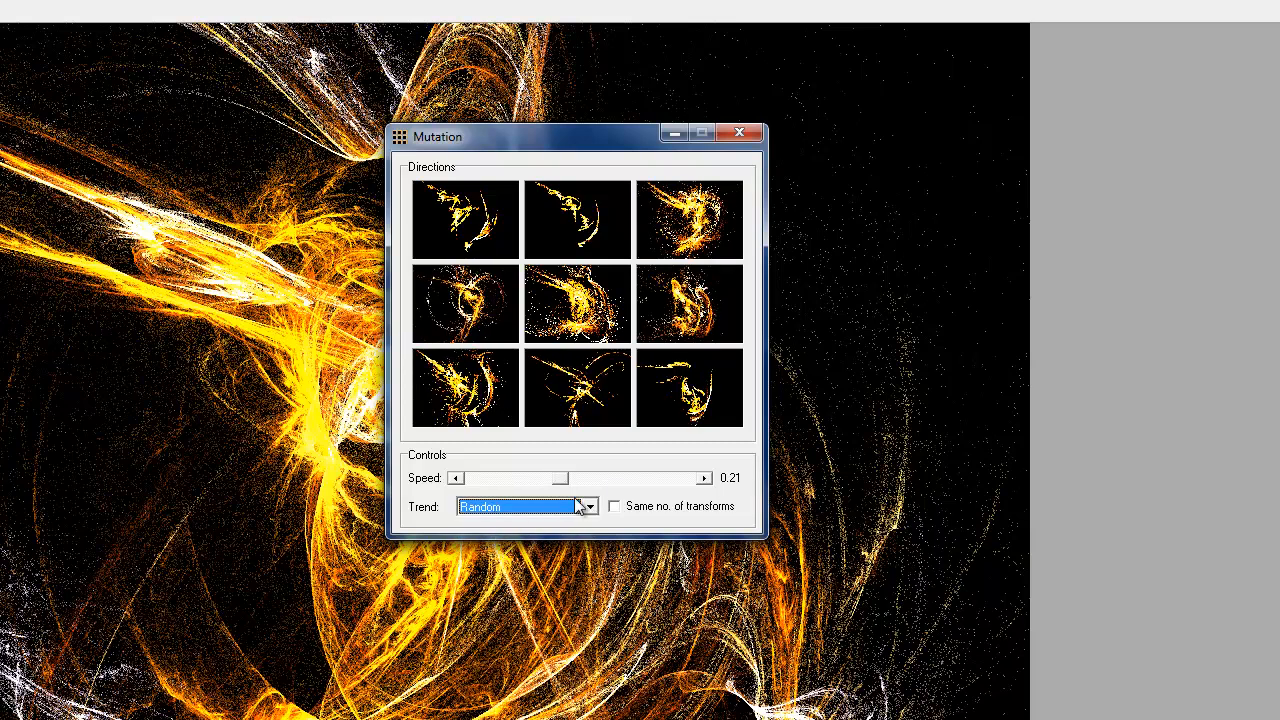
{"action": "left_click", "coordinate": [626, 482]}
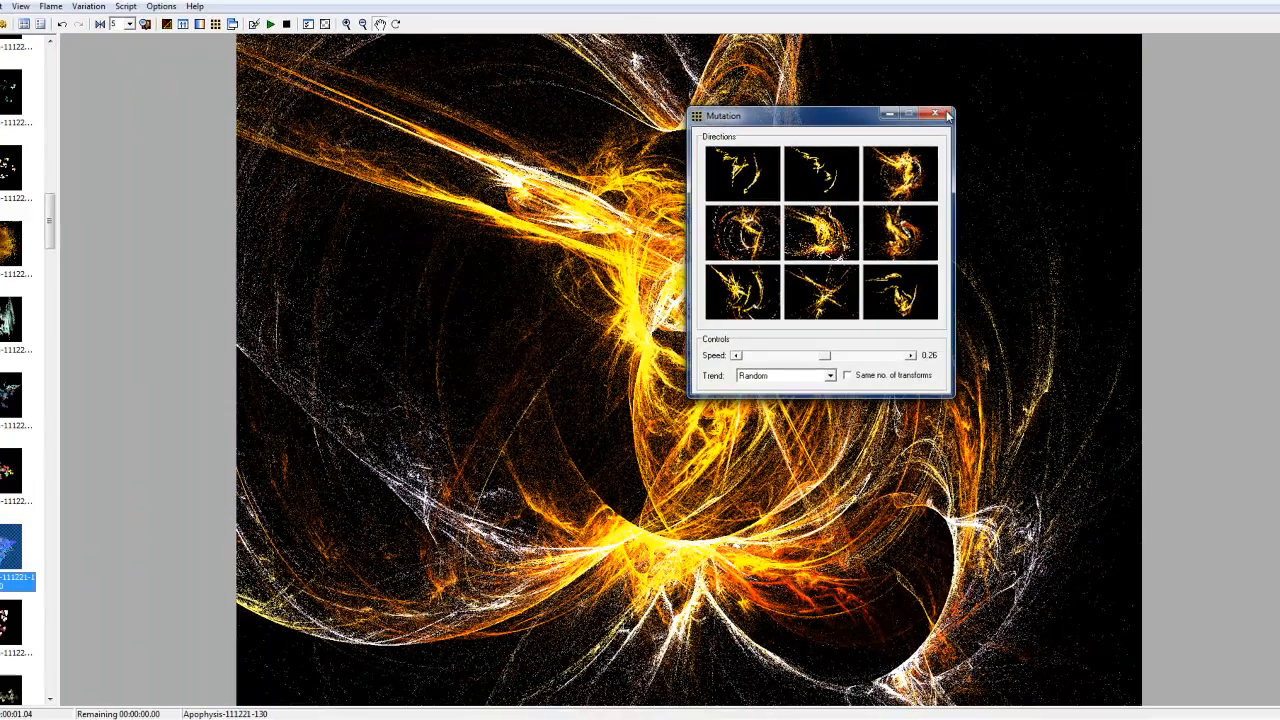
{"action": "left_click", "coordinate": [739, 132]}
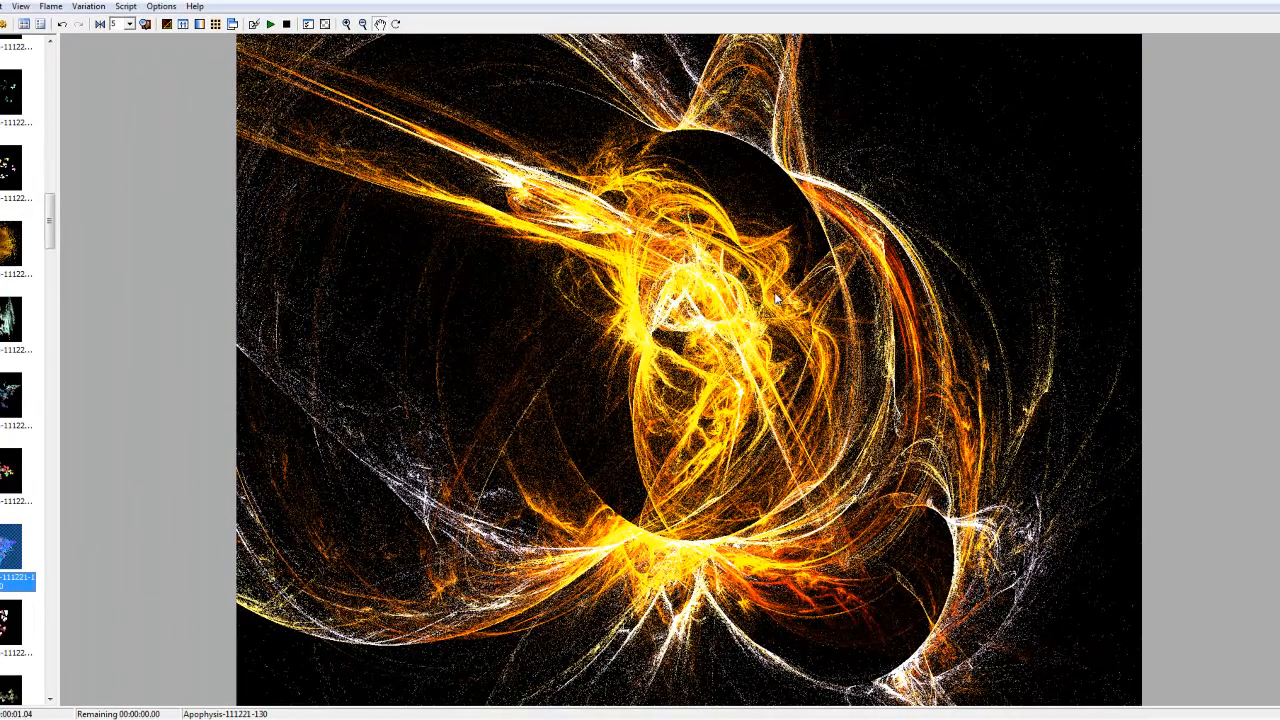
Step: Reopen the camera adjustment settings and zoom the mutated flame out to -1.282
{"action": "left_click", "coordinate": [183, 24]}
{"action": "left_click_drag", "start_coordinate": [1124, 250], "coordinate": [1090, 253]}
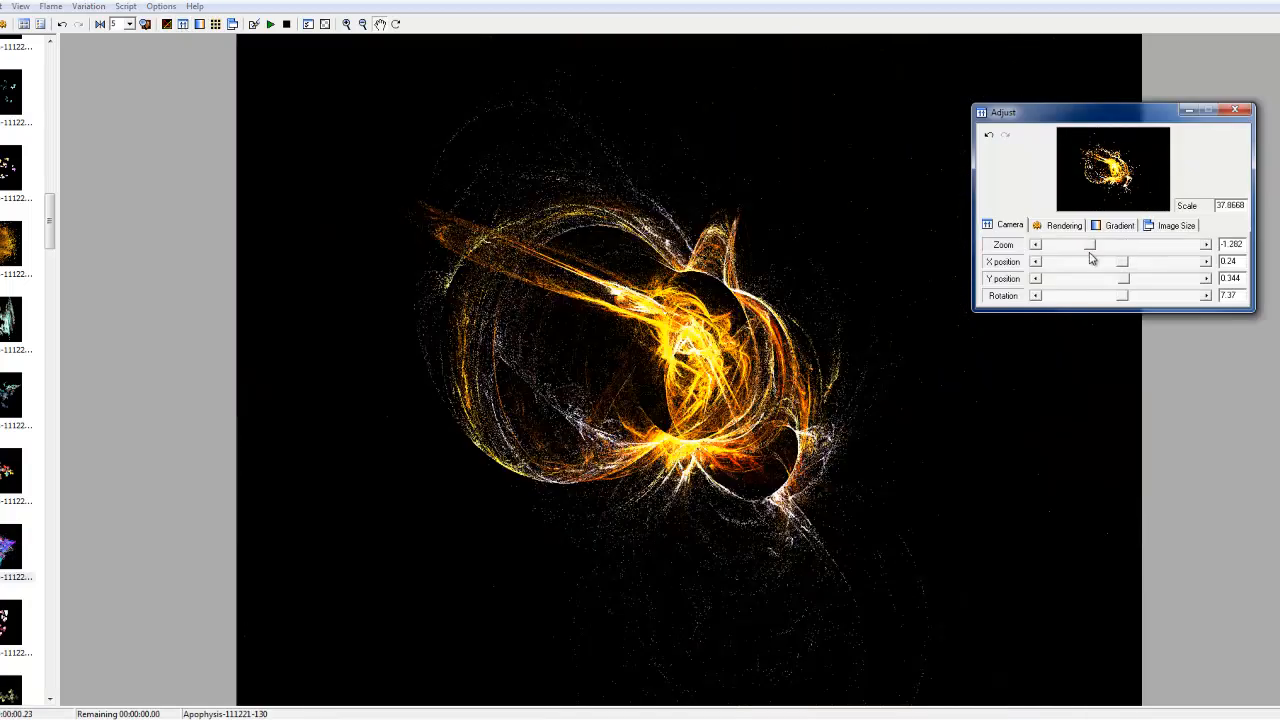
Step: Close the Adjust window and set the main window's preview quality to 100
{"action": "left_click", "coordinate": [1236, 110]}
{"action": "left_click", "coordinate": [128, 24]}
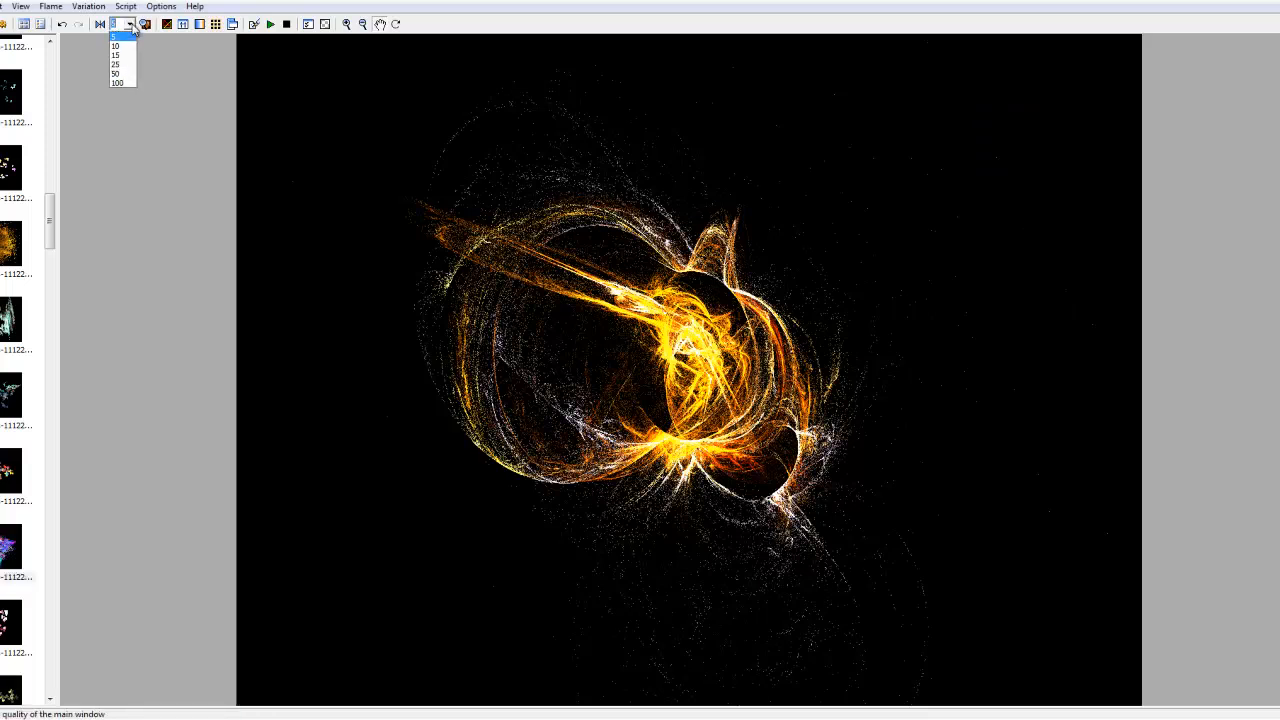
{"action": "left_click", "coordinate": [117, 83]}
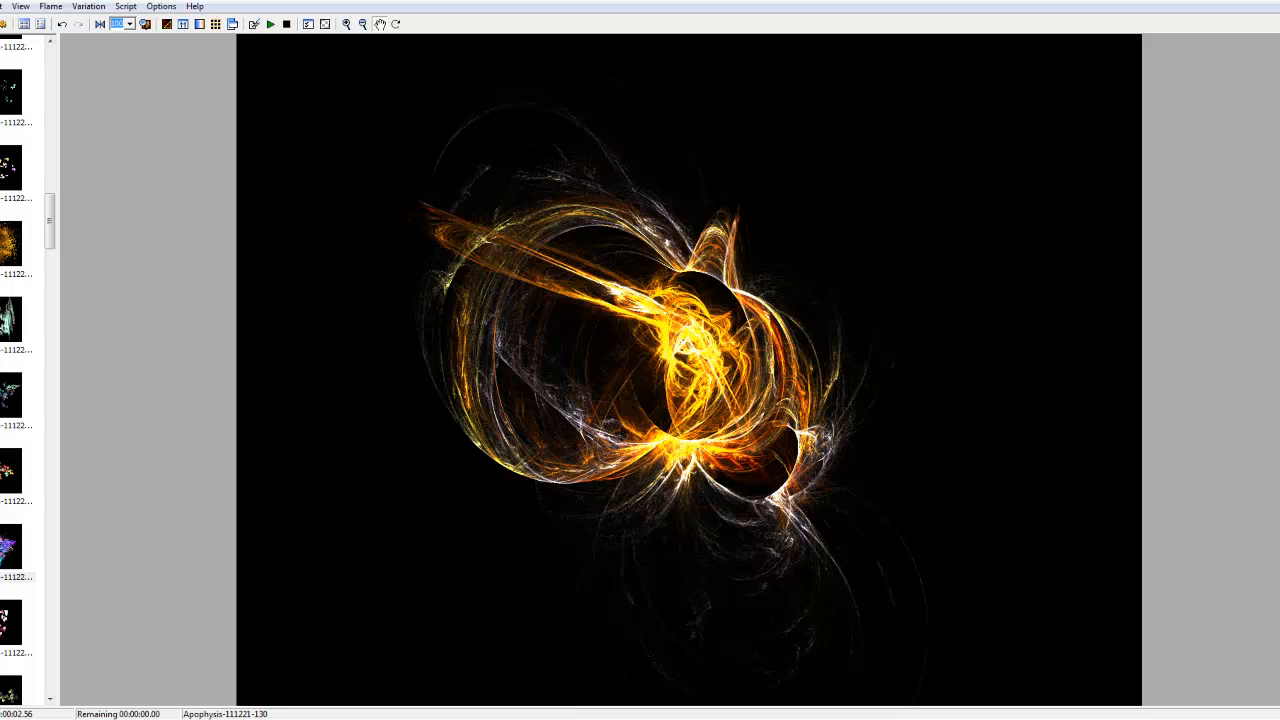
Step: Reopen the camera adjustment settings, shift the flame's Y position to 0.971, and close the Adjust window
{"action": "left_click", "coordinate": [183, 24]}
{"action": "left_click_drag", "start_coordinate": [1124, 279], "coordinate": [1133, 283]}
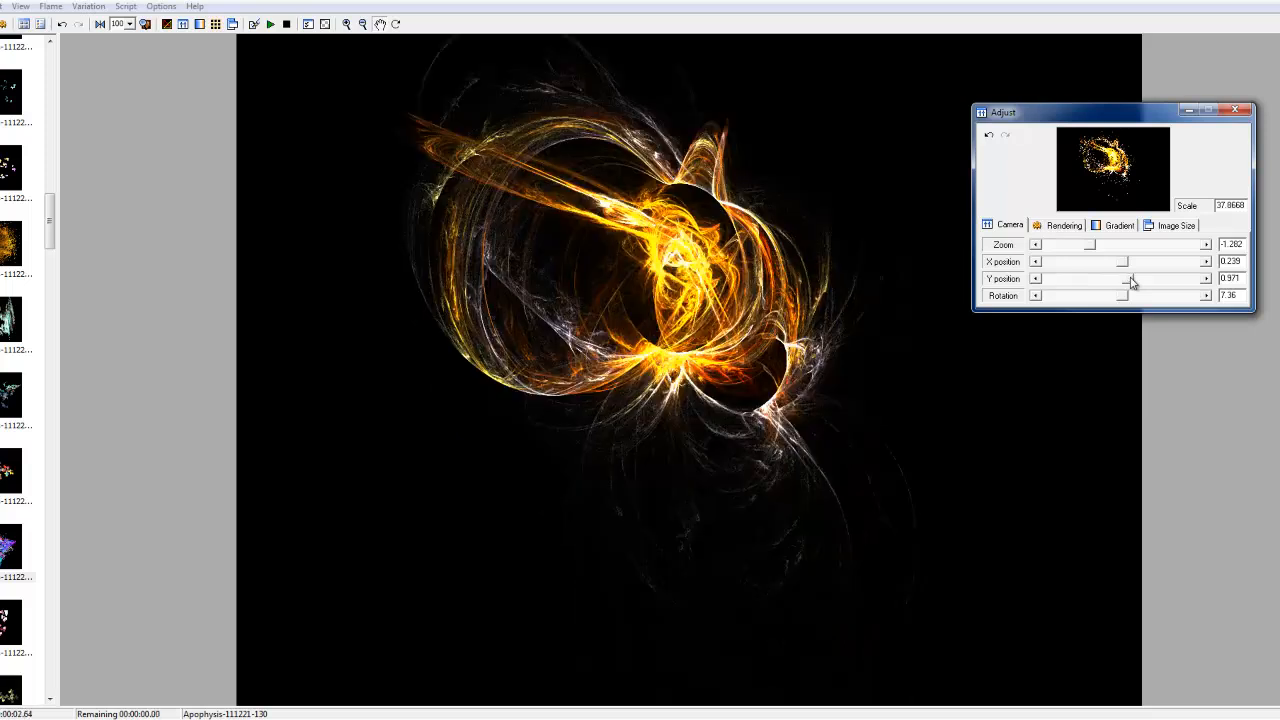
{"action": "left_click", "coordinate": [1240, 109]}
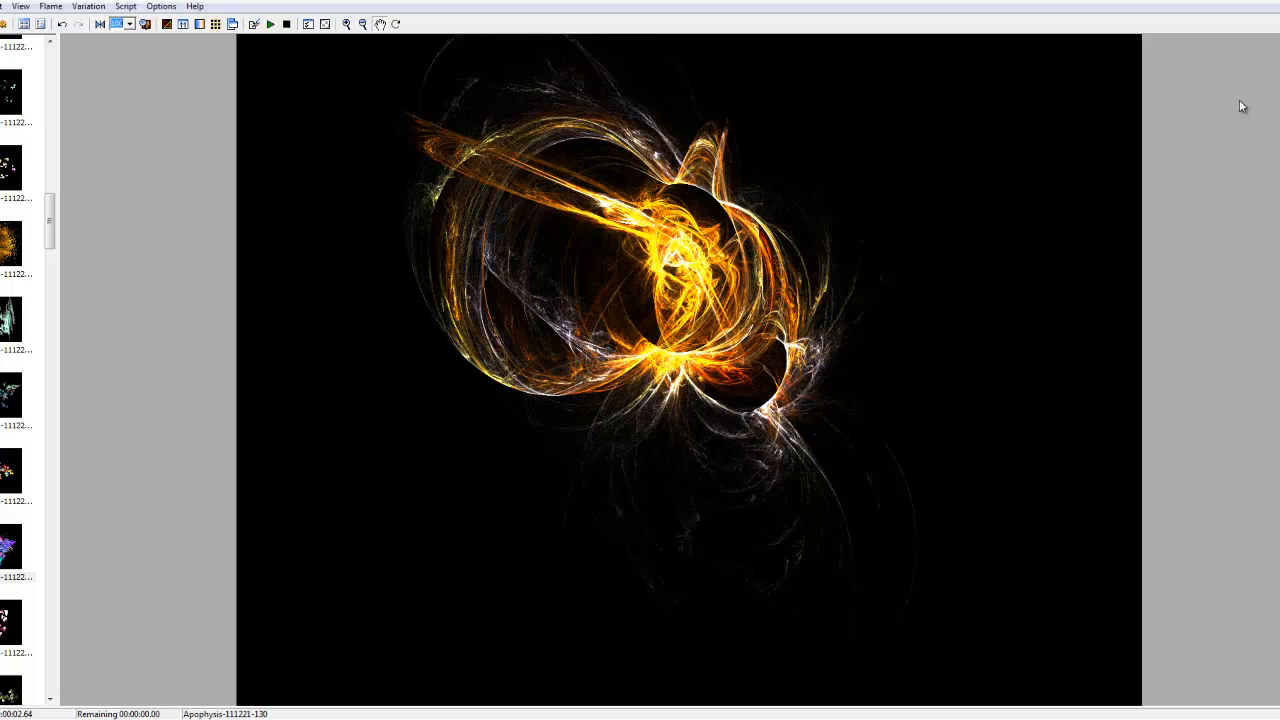
Step: Compare the flame with and without transparency shown, leaving the transparency display on
{"action": "left_click", "coordinate": [325, 23]}
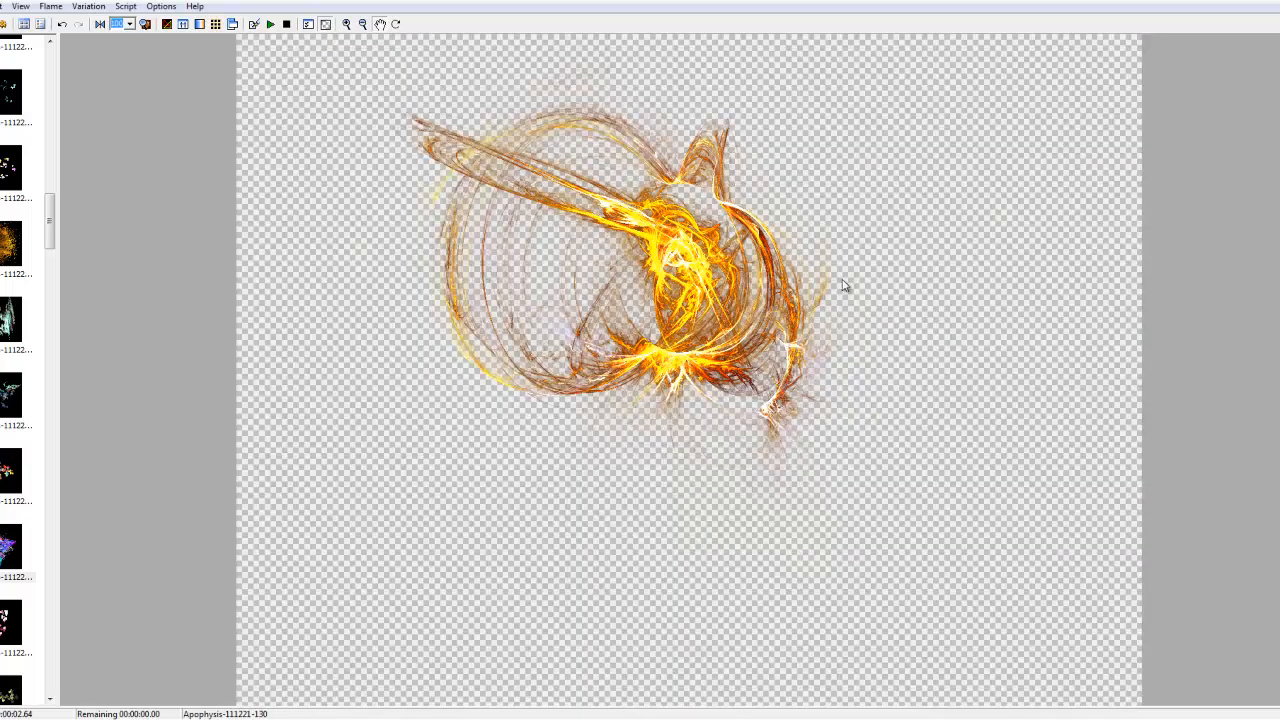
{"action": "left_click", "coordinate": [327, 27]}
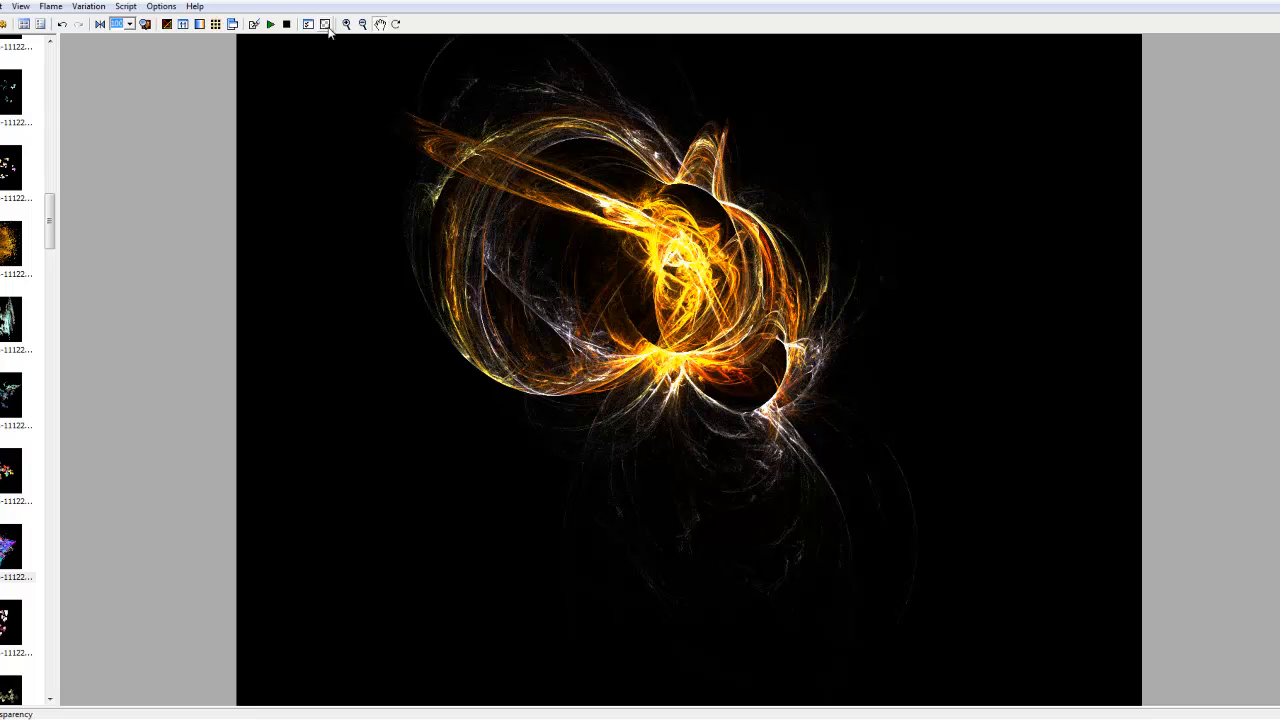
{"action": "left_click", "coordinate": [327, 27]}
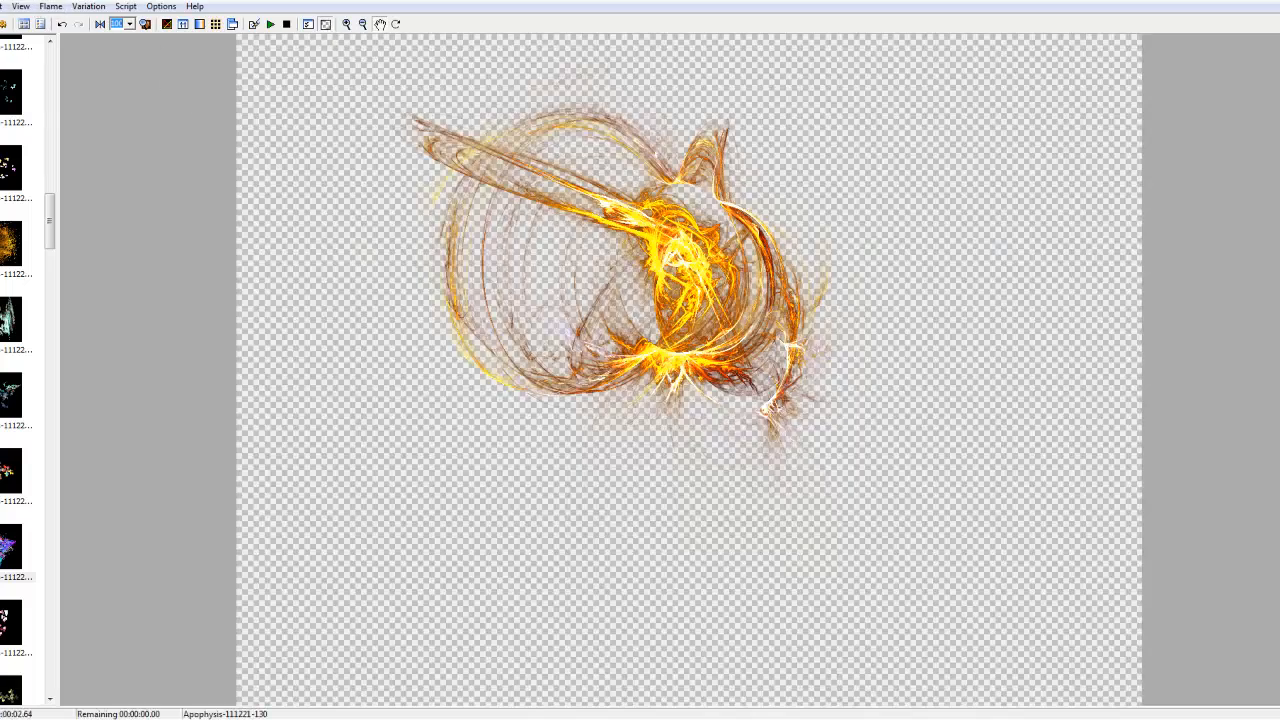
Step: Open the Render to Disk settings for the current flame and move the window over the flame preview
{"action": "left_click", "coordinate": [0, 6]}
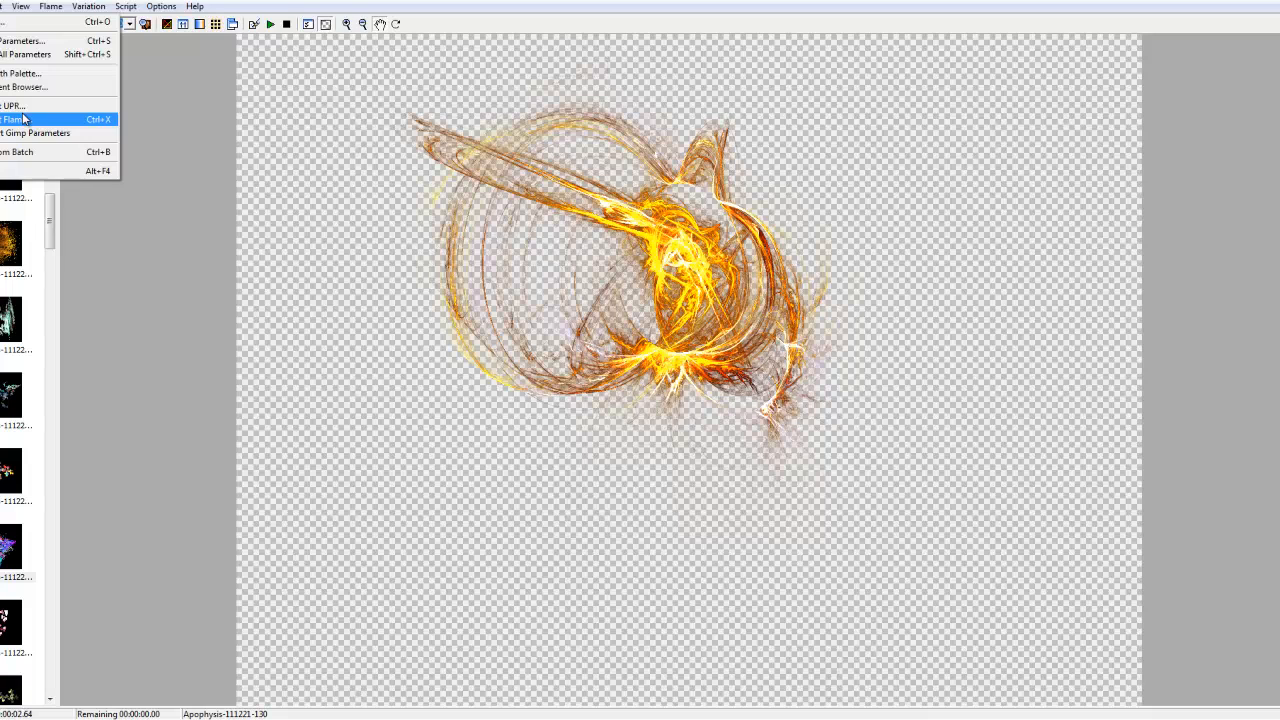
{"action": "mouse_move", "coordinate": [2, 6]}
{"action": "mouse_move", "coordinate": [44, 14]}
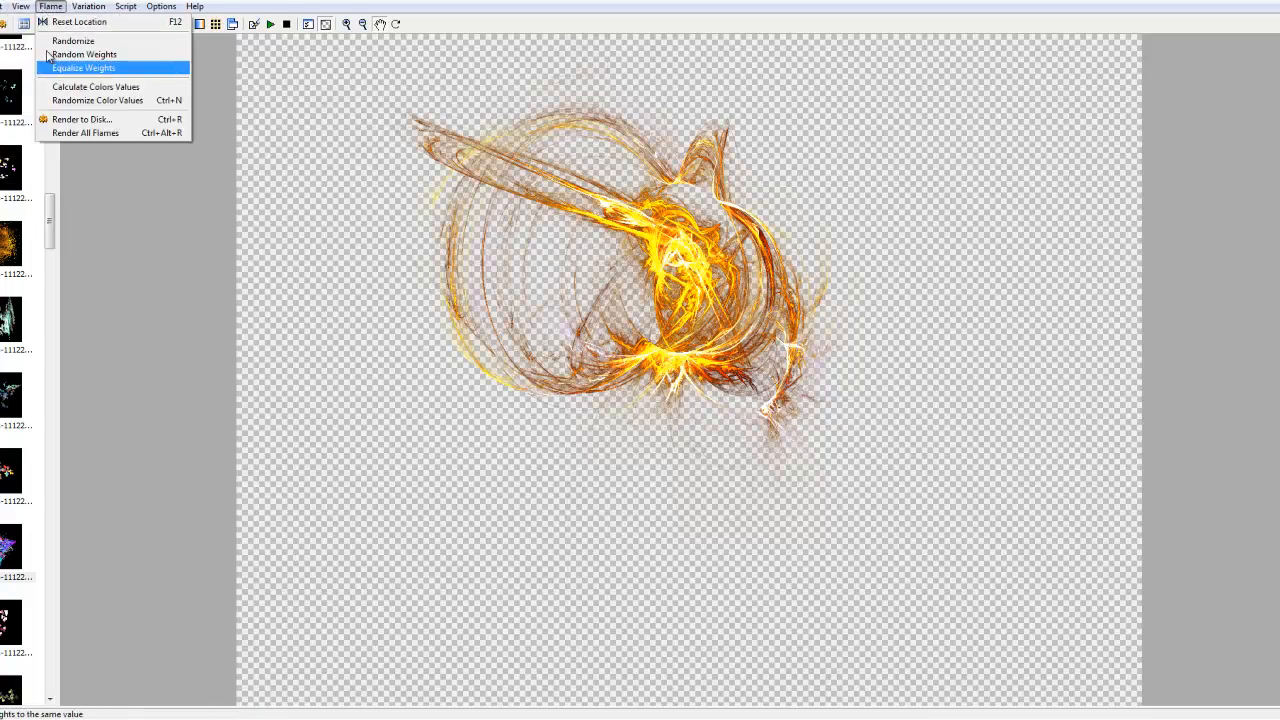
{"action": "left_click", "coordinate": [75, 118]}
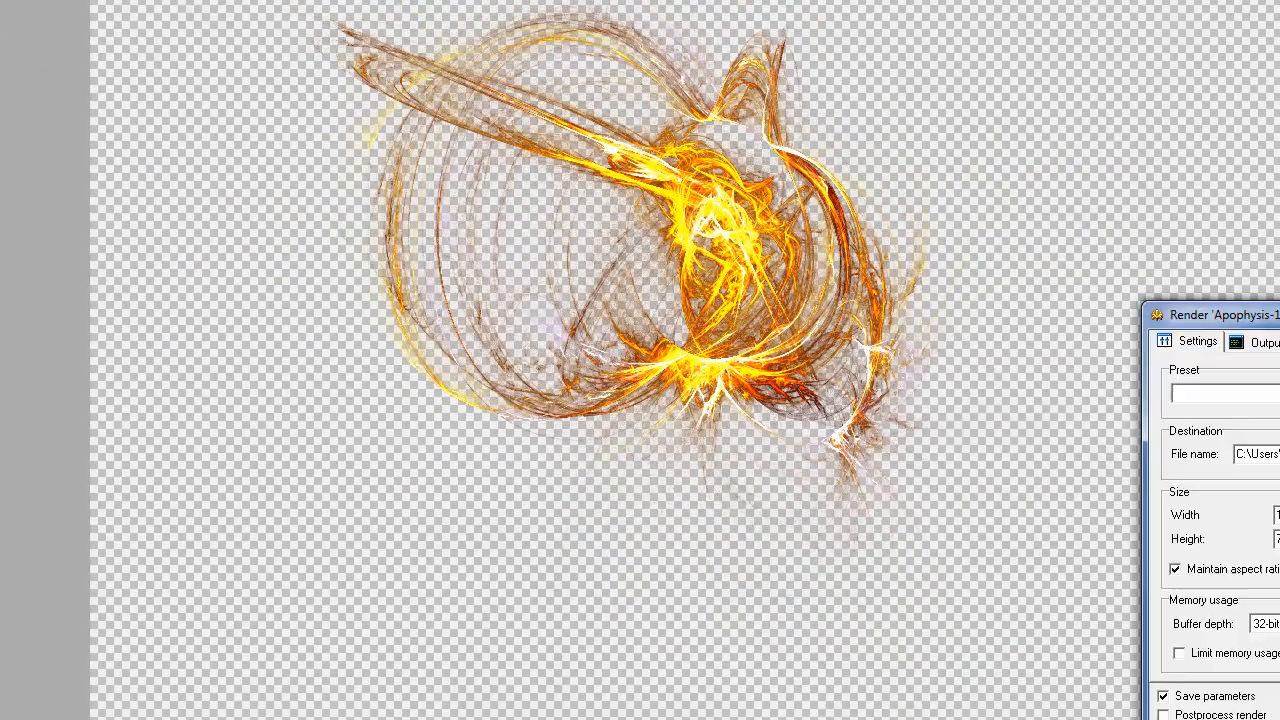
{"action": "left_click_drag", "start_coordinate": [1162, 315], "coordinate": [572, 184]}
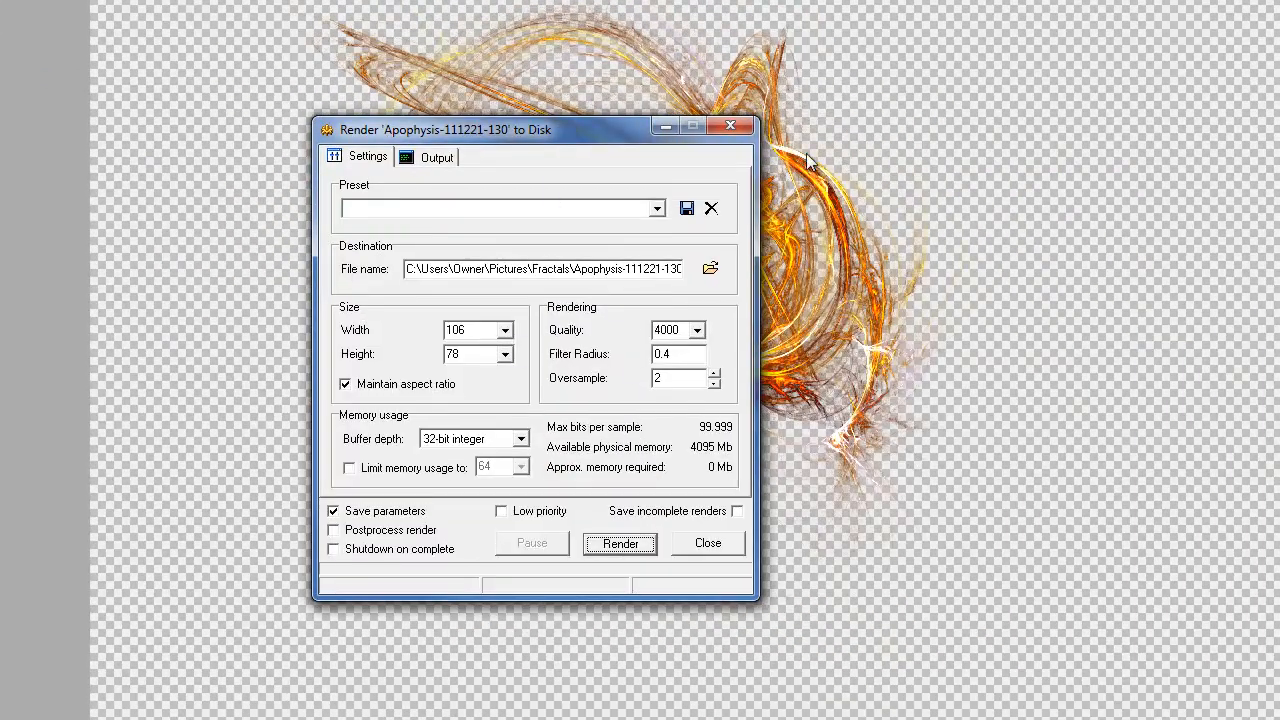
{"action": "left_click_drag", "start_coordinate": [598, 128], "coordinate": [662, 129]}
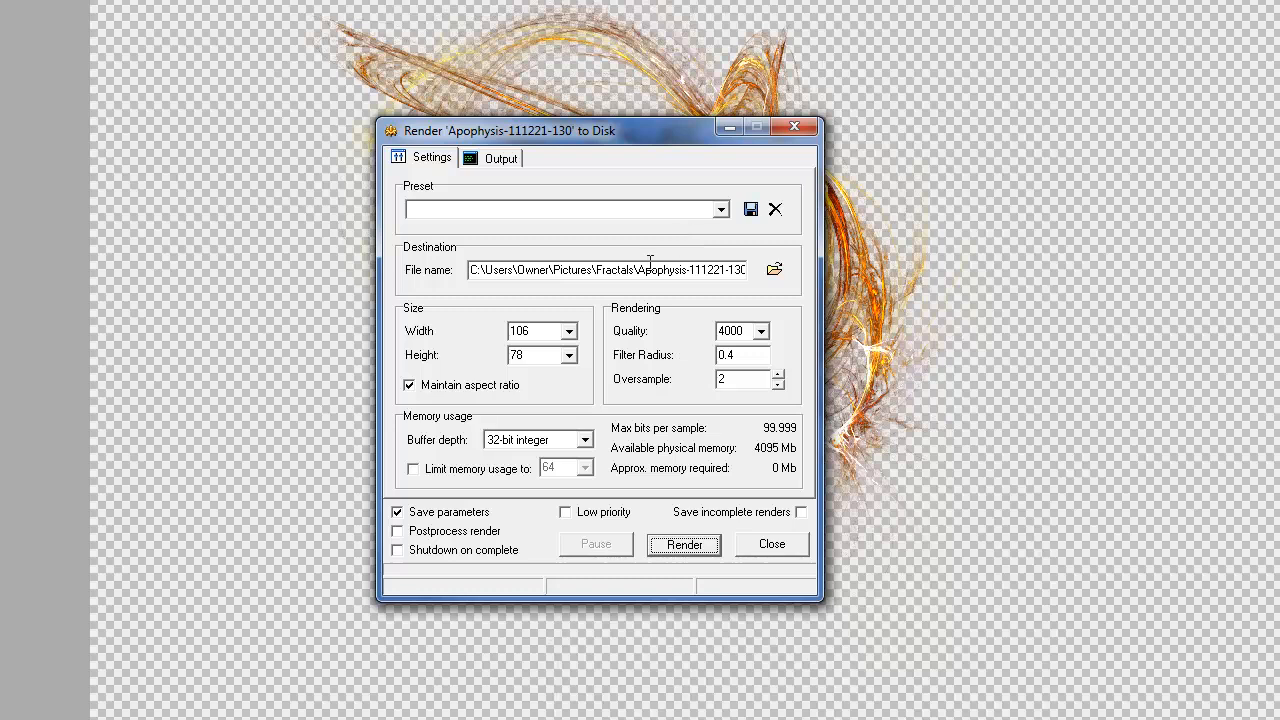
Step: Rename the render's destination file to CoolYoutubeSwirls.png in the Fractals folder
{"action": "left_click_drag", "start_coordinate": [643, 266], "coordinate": [781, 284]}
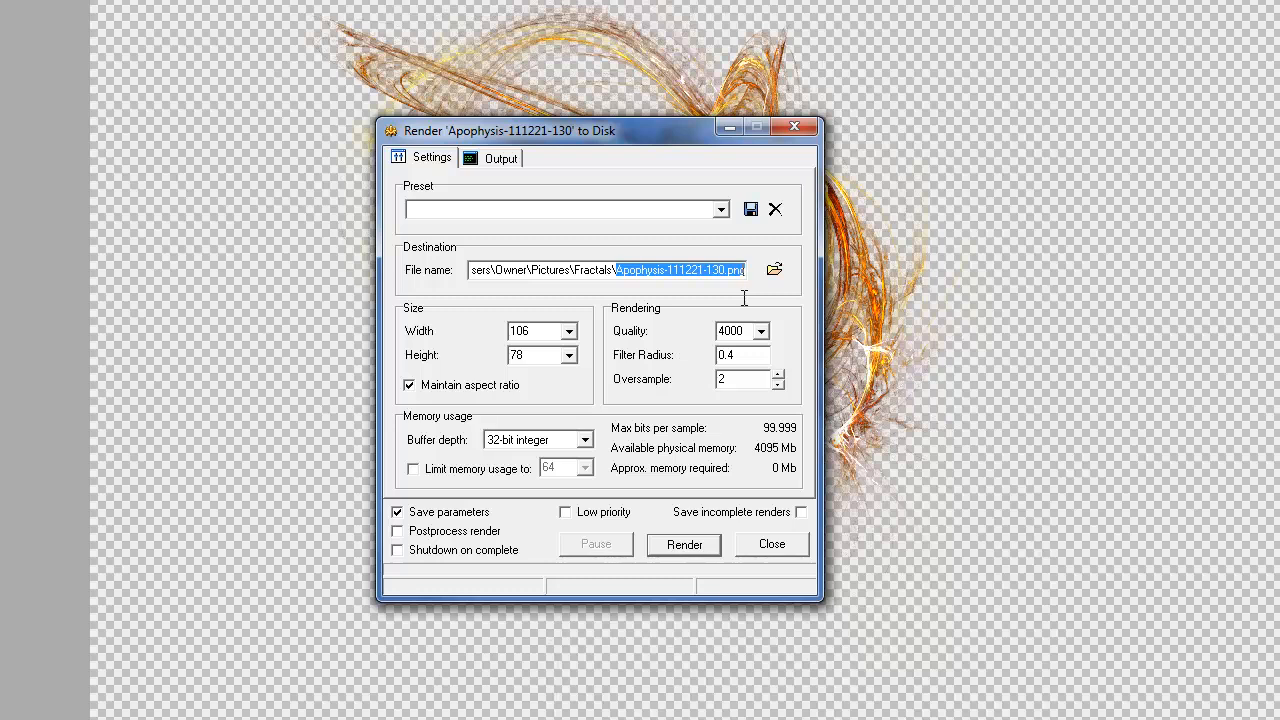
{"action": "left_click_drag", "start_coordinate": [741, 298], "coordinate": [716, 290]}
{"action": "left_click_drag", "start_coordinate": [716, 290], "coordinate": [725, 297]}
{"action": "key", "text": "BackSpace"}
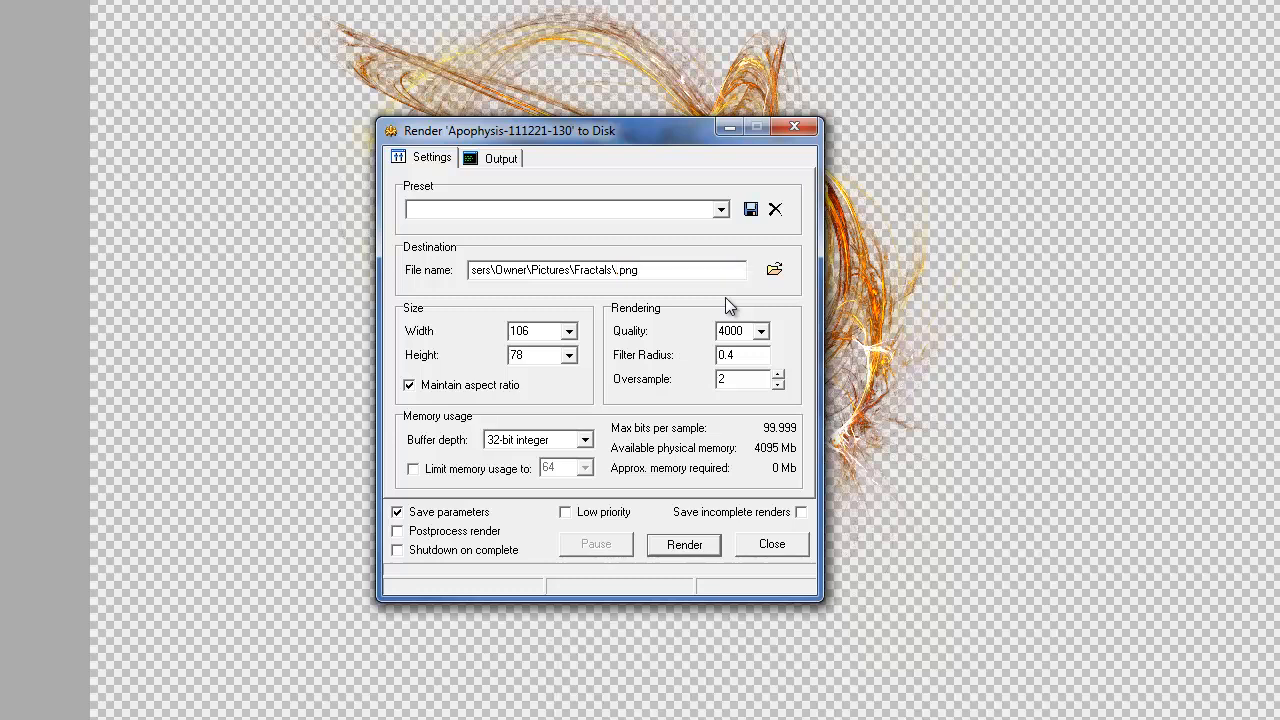
{"action": "type", "text": "Cool"}
{"action": "key", "text": "BackSpace"}
{"action": "type", "text": "Youtube Swirls"}
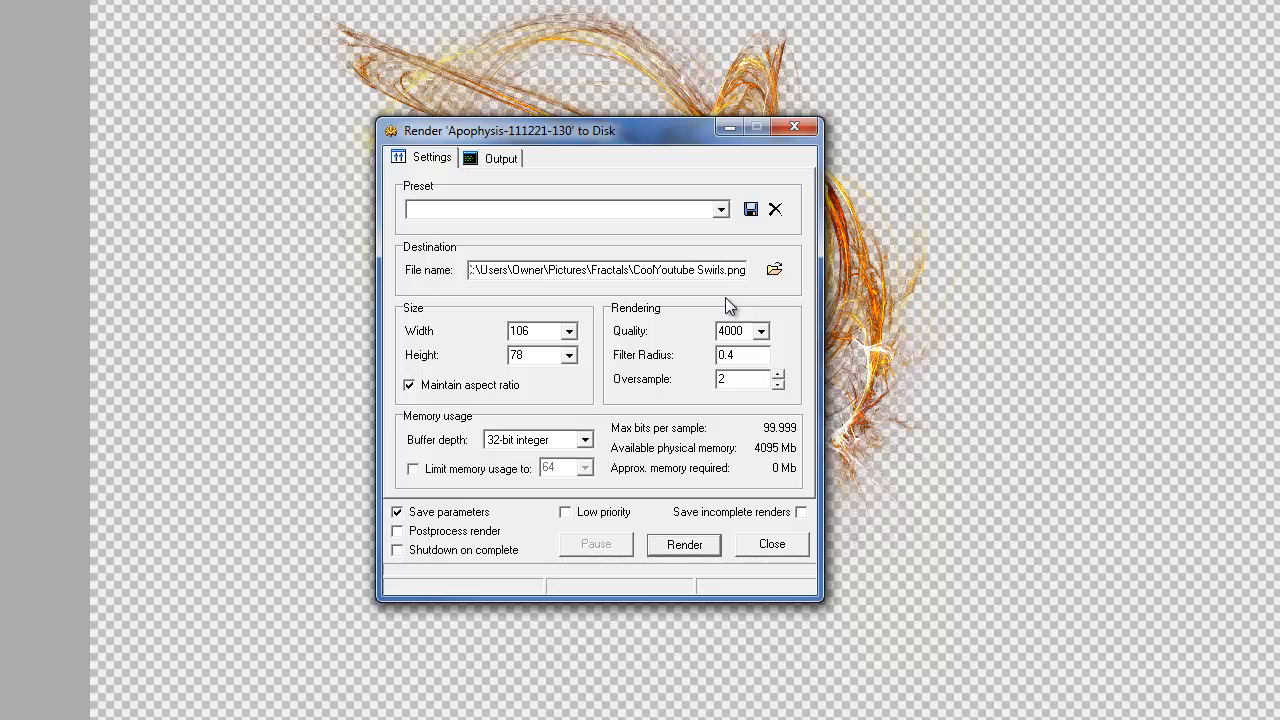
{"action": "key", "text": "Delete"}
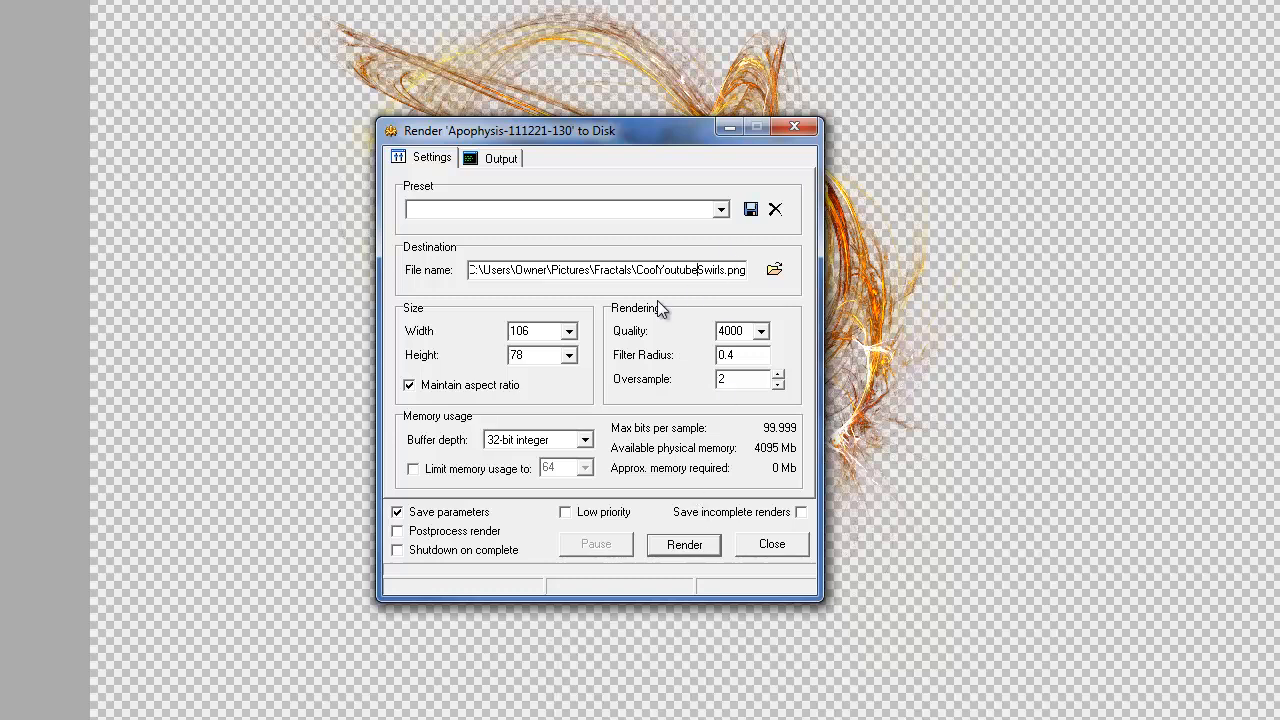
Step: Set the render width to 1920 and, with Maintain aspect ratio off, the height to 1200
{"action": "left_click", "coordinate": [568, 331]}
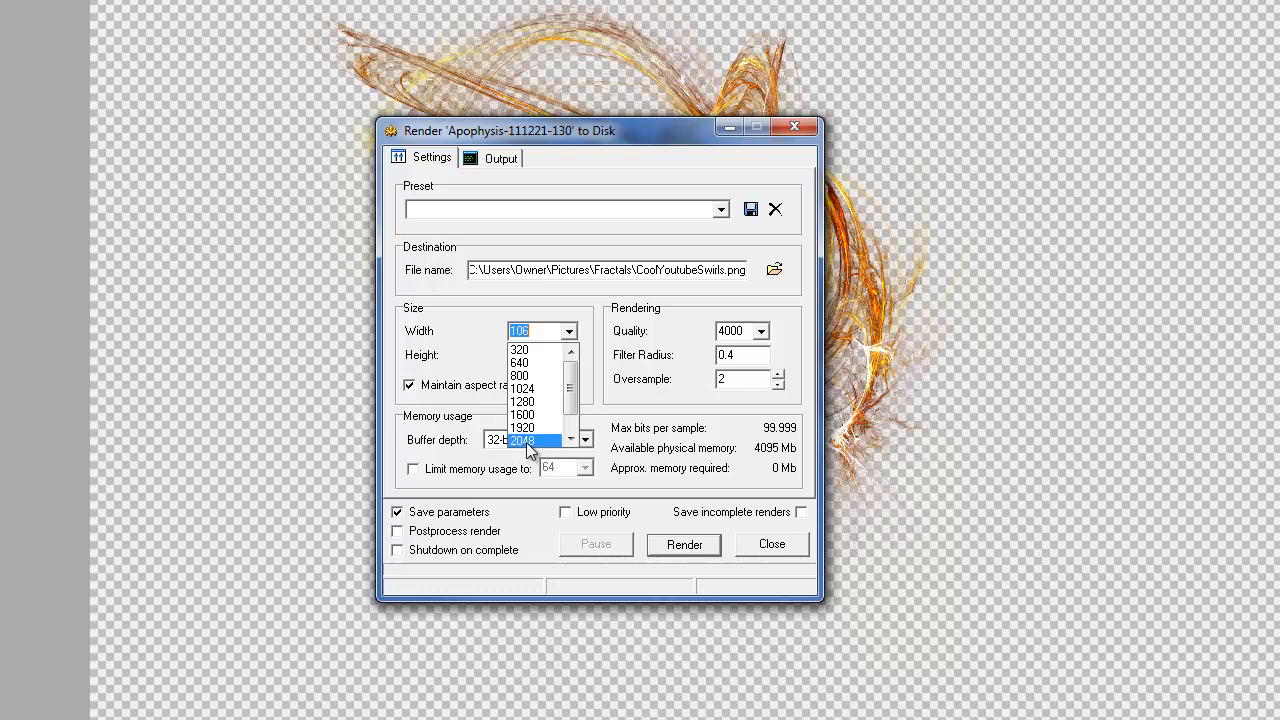
{"action": "left_click", "coordinate": [536, 428]}
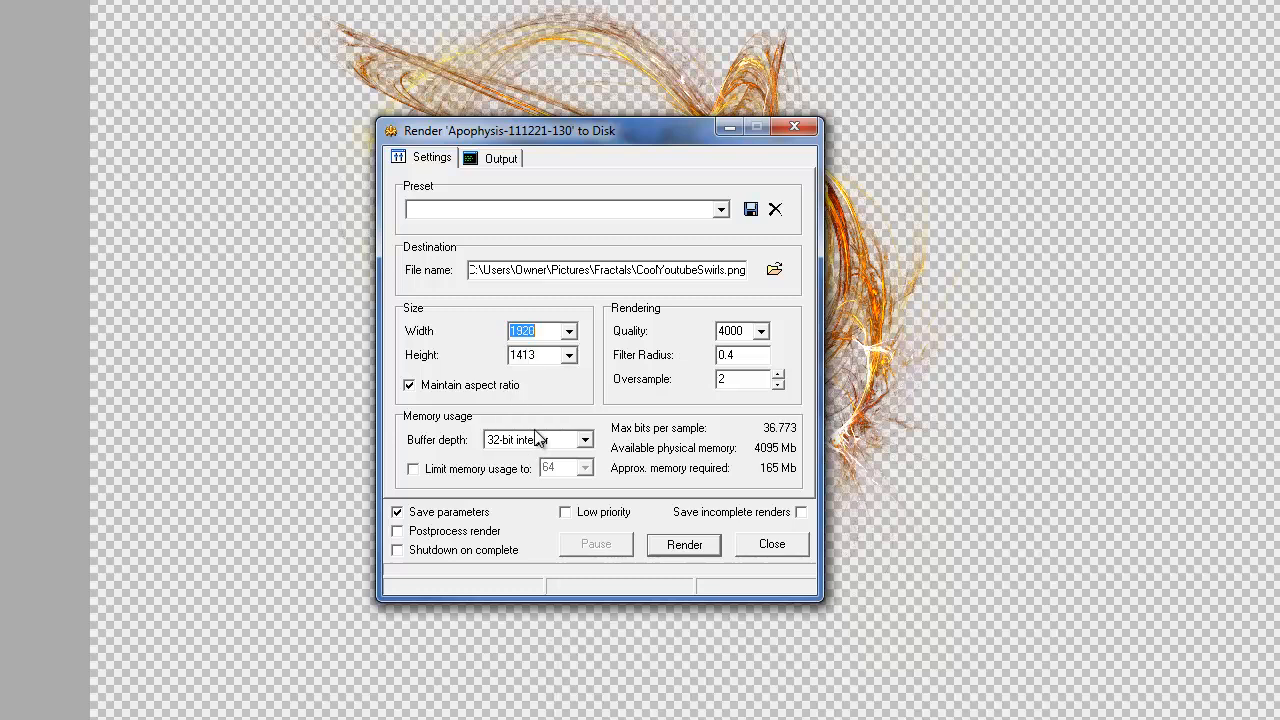
{"action": "left_click", "coordinate": [569, 356]}
{"action": "left_click", "coordinate": [570, 357]}
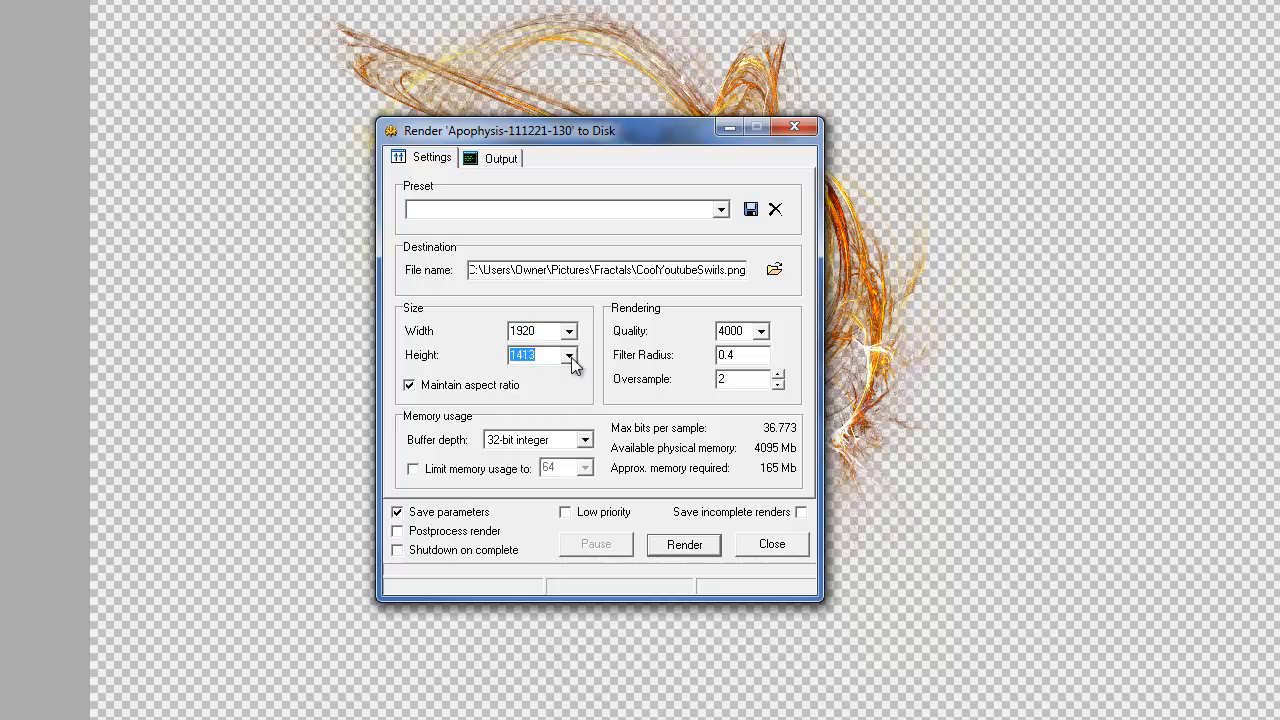
{"action": "left_click", "coordinate": [551, 385]}
{"action": "left_click", "coordinate": [409, 385]}
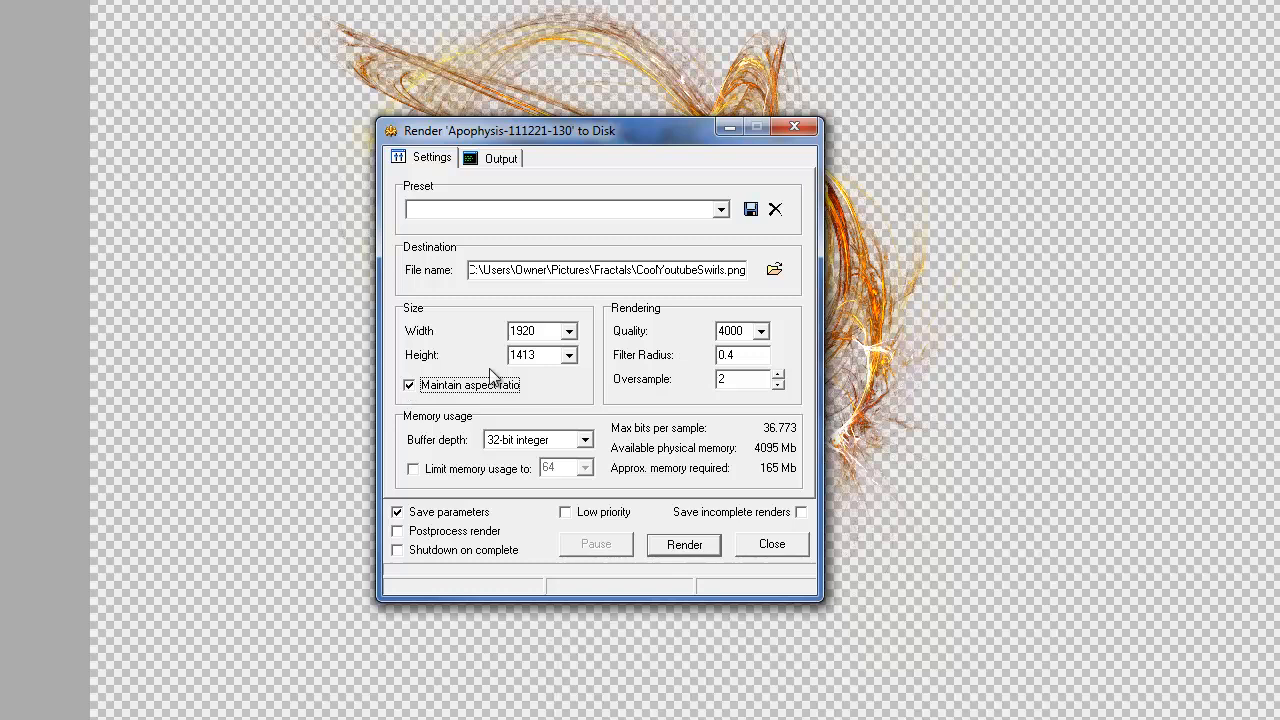
{"action": "left_click", "coordinate": [409, 386]}
{"action": "left_click", "coordinate": [568, 358]}
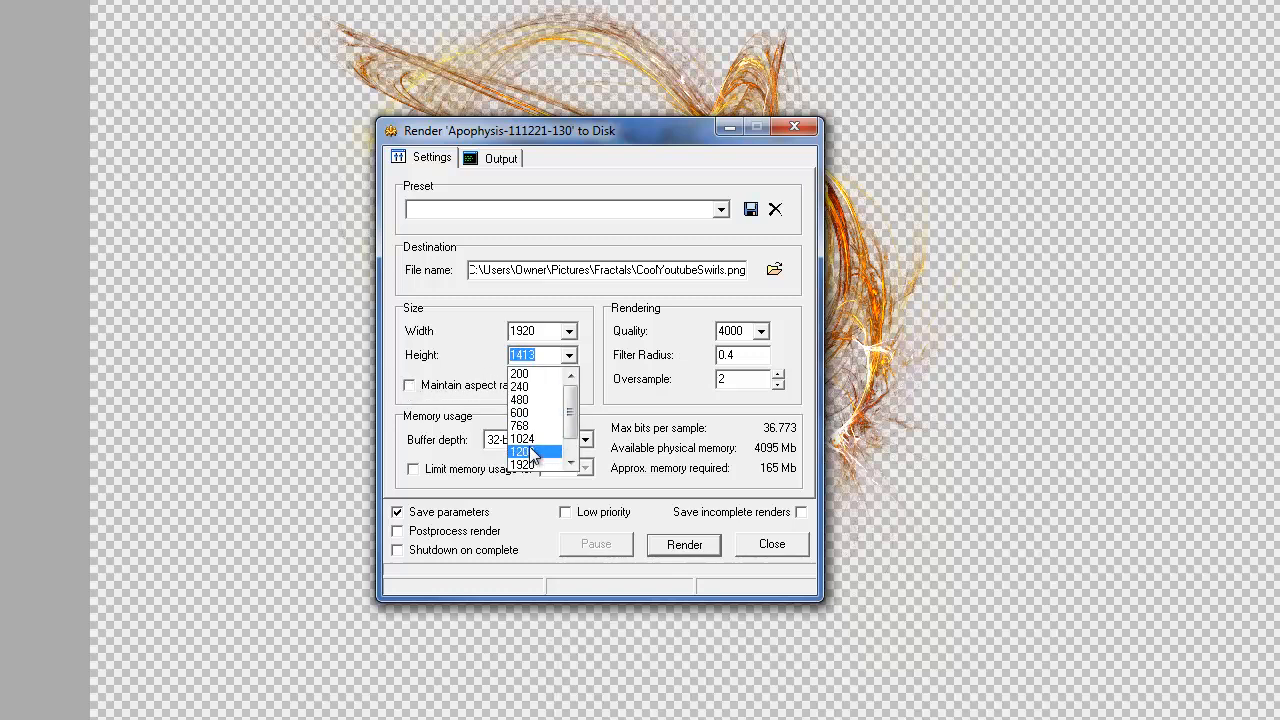
{"action": "left_click", "coordinate": [533, 453]}
Step: Turn Maintain aspect ratio back on for the render size
{"action": "left_click", "coordinate": [568, 355]}
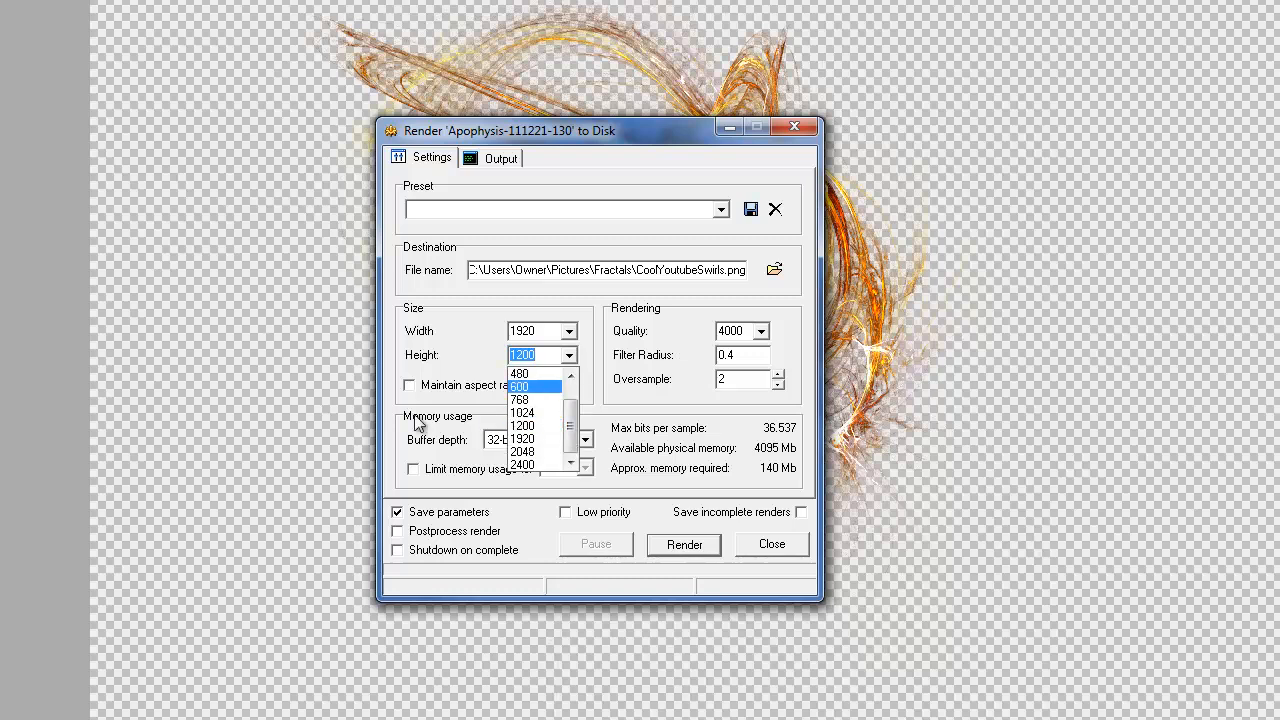
{"action": "left_click", "coordinate": [422, 396]}
{"action": "left_click", "coordinate": [420, 390]}
Step: Try a render height of 1920 with the aspect ratio locked, and set the width back to 1920
{"action": "left_click", "coordinate": [569, 357]}
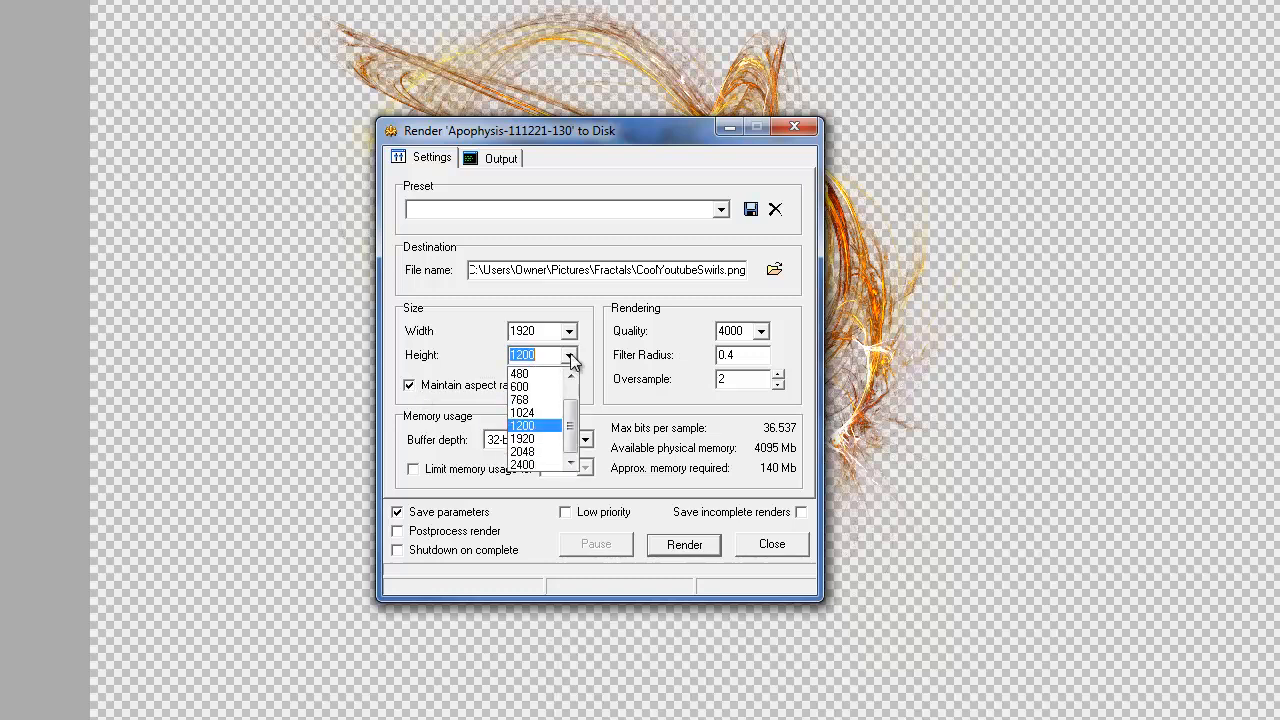
{"action": "left_click", "coordinate": [533, 439]}
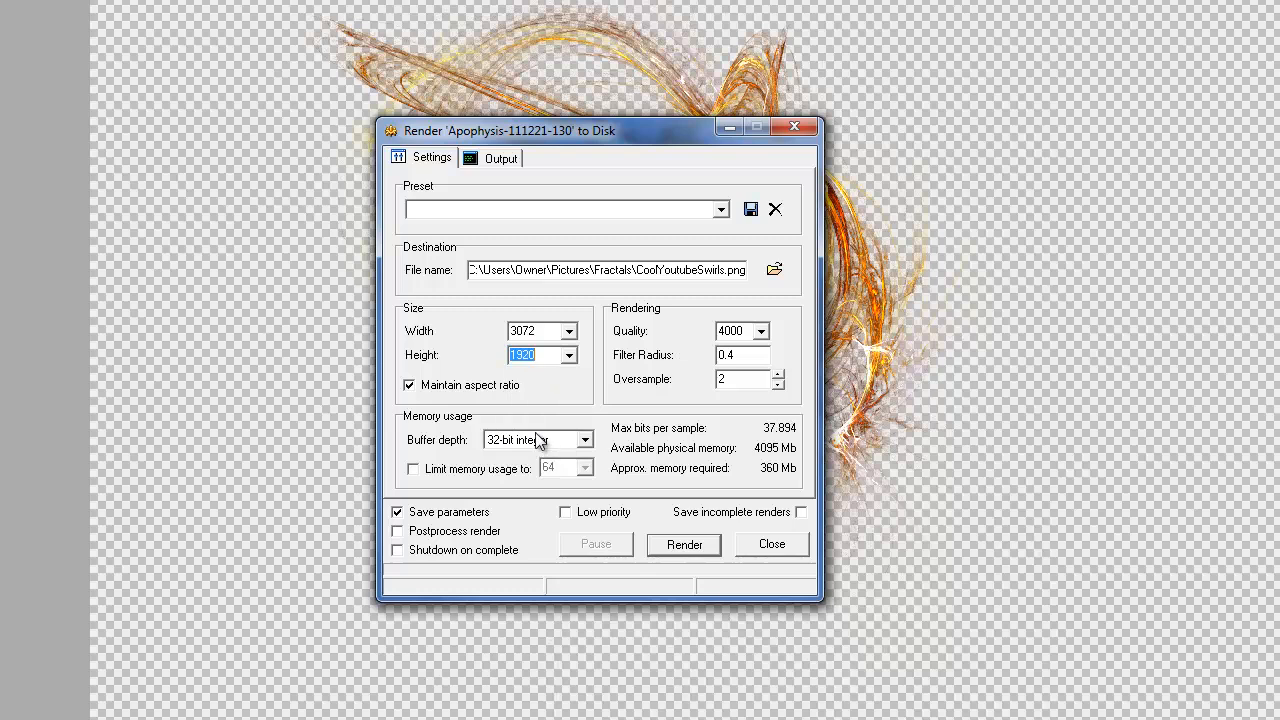
{"action": "left_click", "coordinate": [568, 331]}
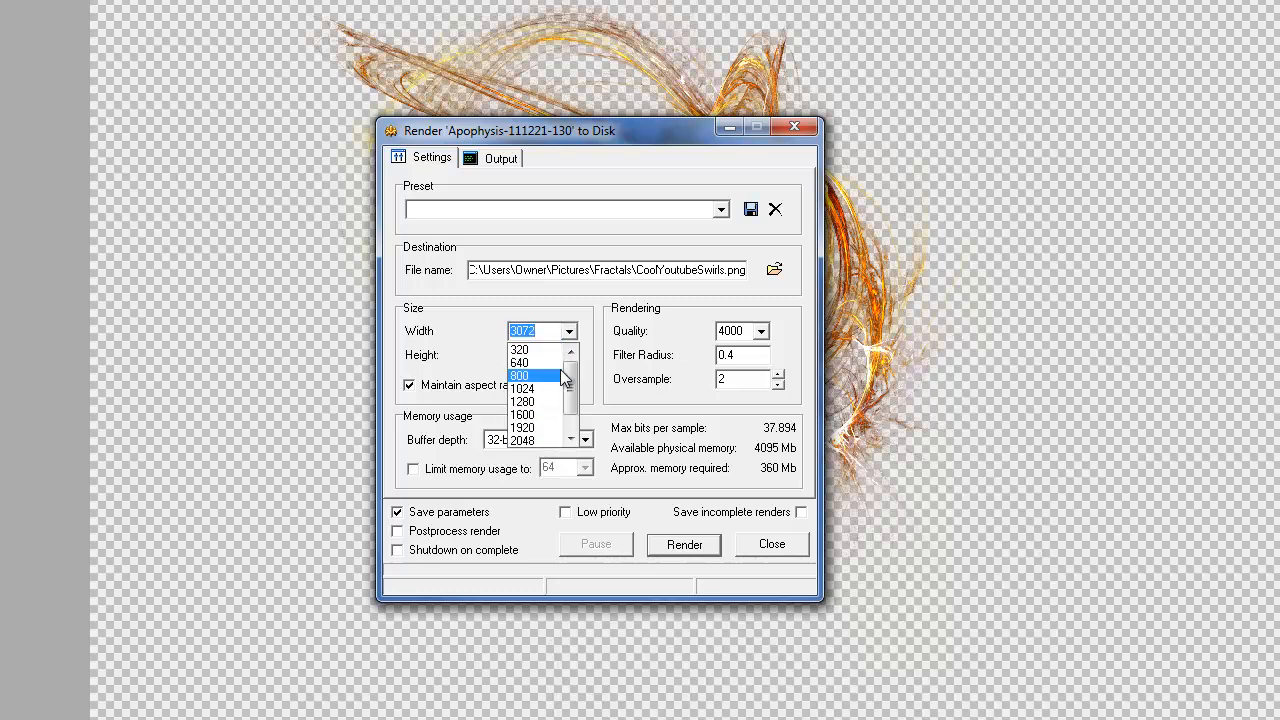
{"action": "left_click", "coordinate": [535, 428]}
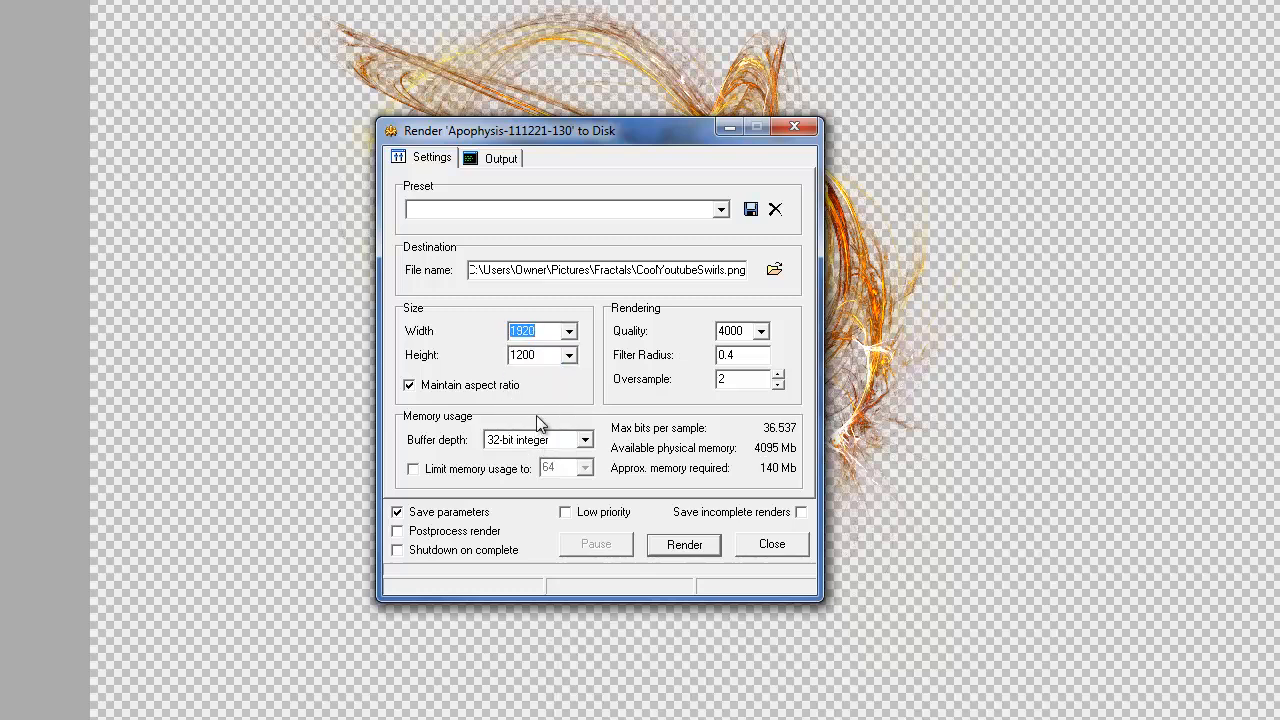
{"action": "left_click", "coordinate": [569, 356]}
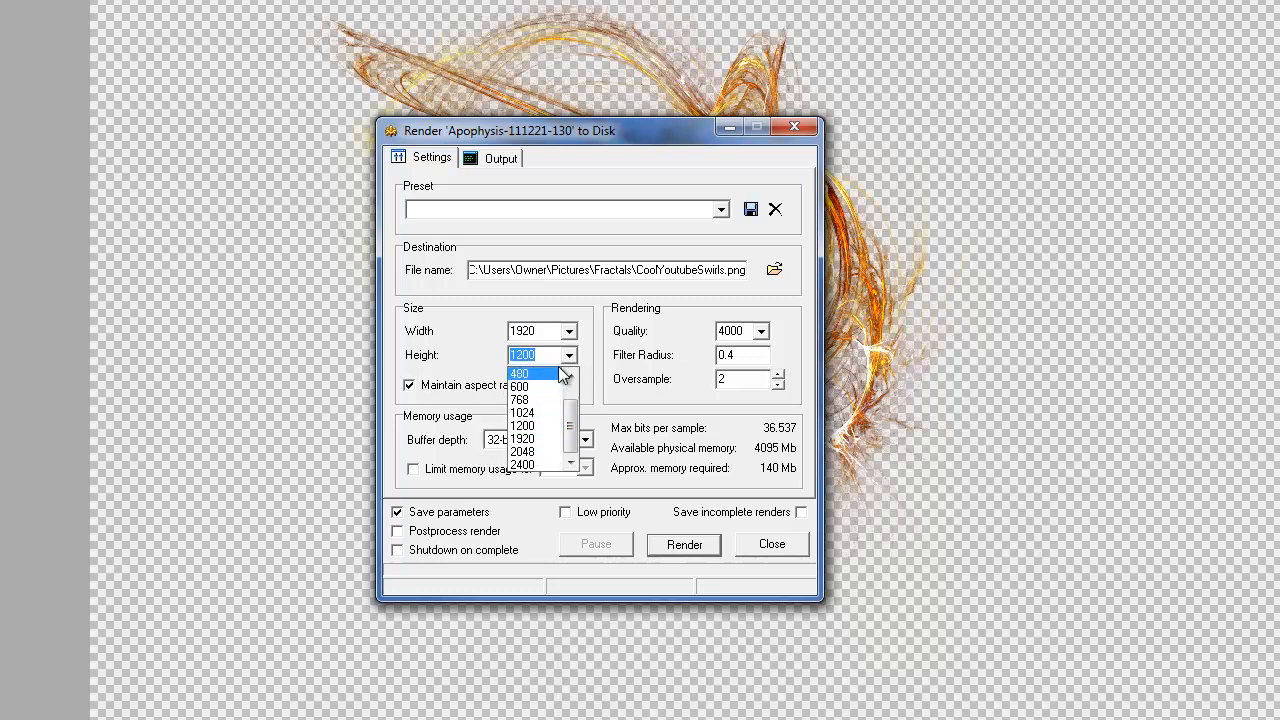
{"action": "left_click", "coordinate": [568, 357]}
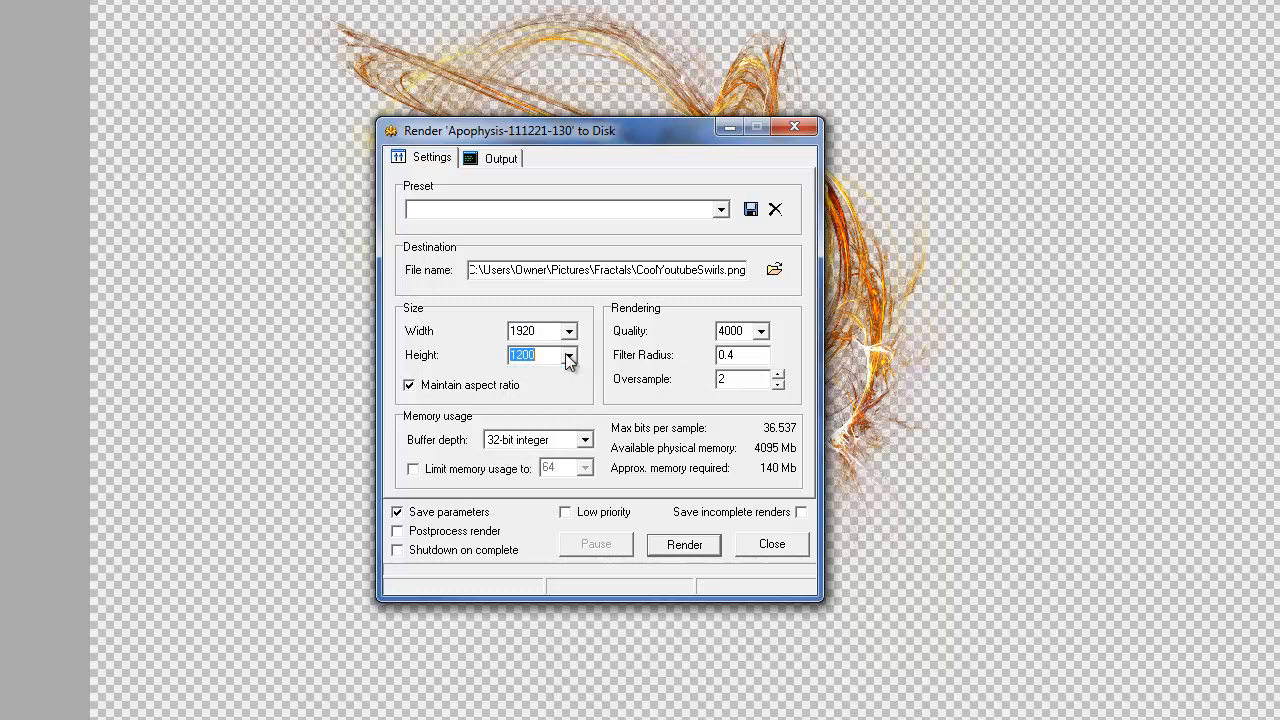
Step: Try a render quality of 200, and set the quality back to 4000
{"action": "left_click", "coordinate": [766, 331]}
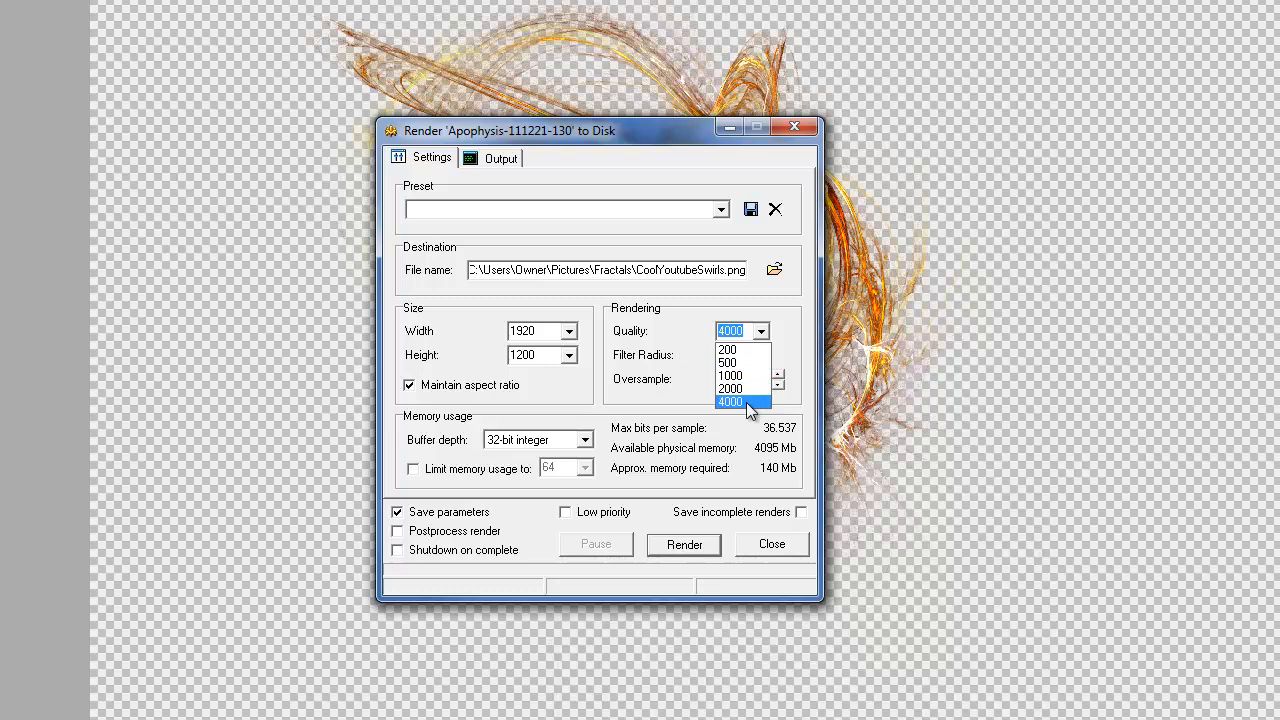
{"action": "left_click", "coordinate": [747, 350]}
{"action": "left_click", "coordinate": [761, 331]}
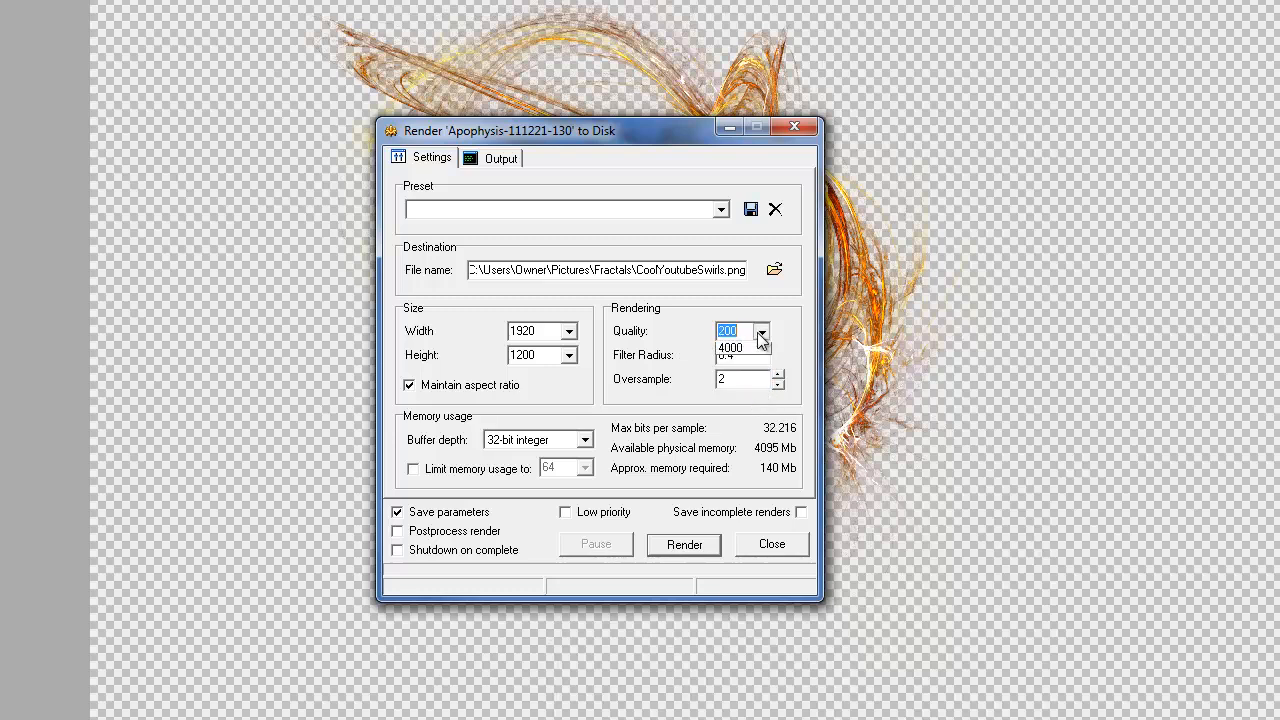
{"action": "left_click", "coordinate": [743, 400]}
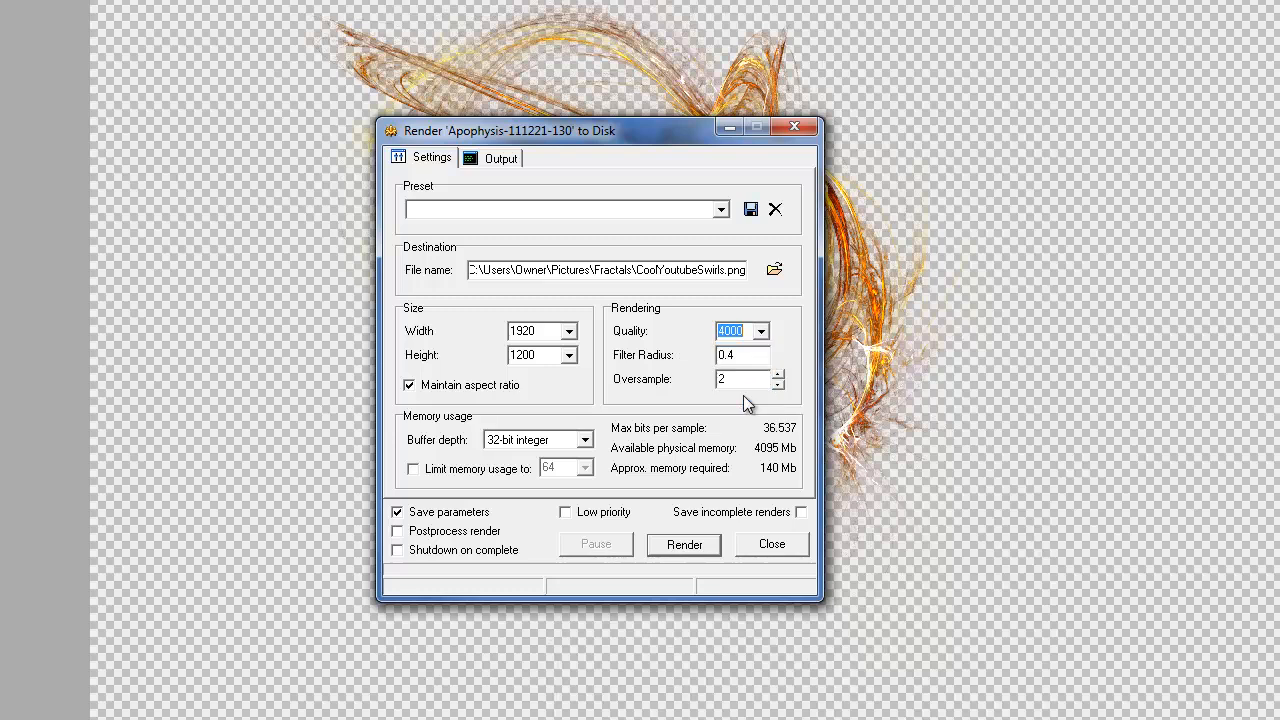
Step: Render the flame to disk at quality 4000 and close the render window
{"action": "left_click", "coordinate": [762, 336]}
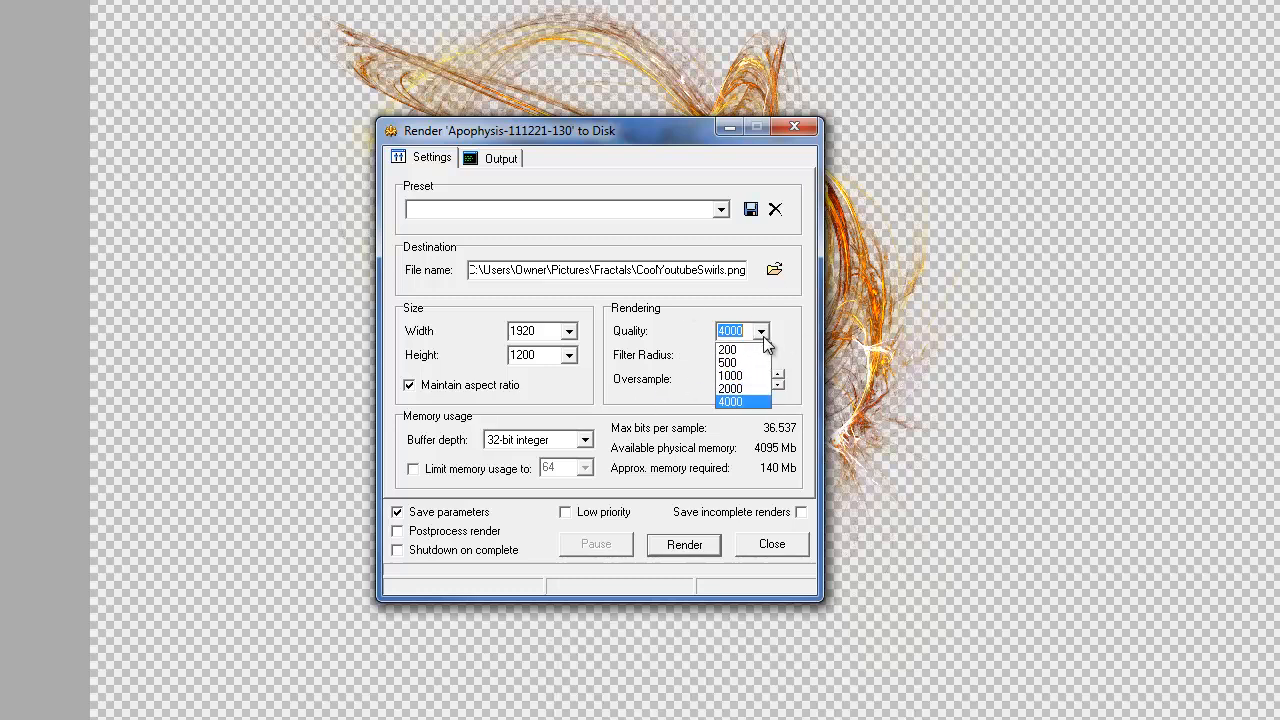
{"action": "left_click", "coordinate": [764, 332]}
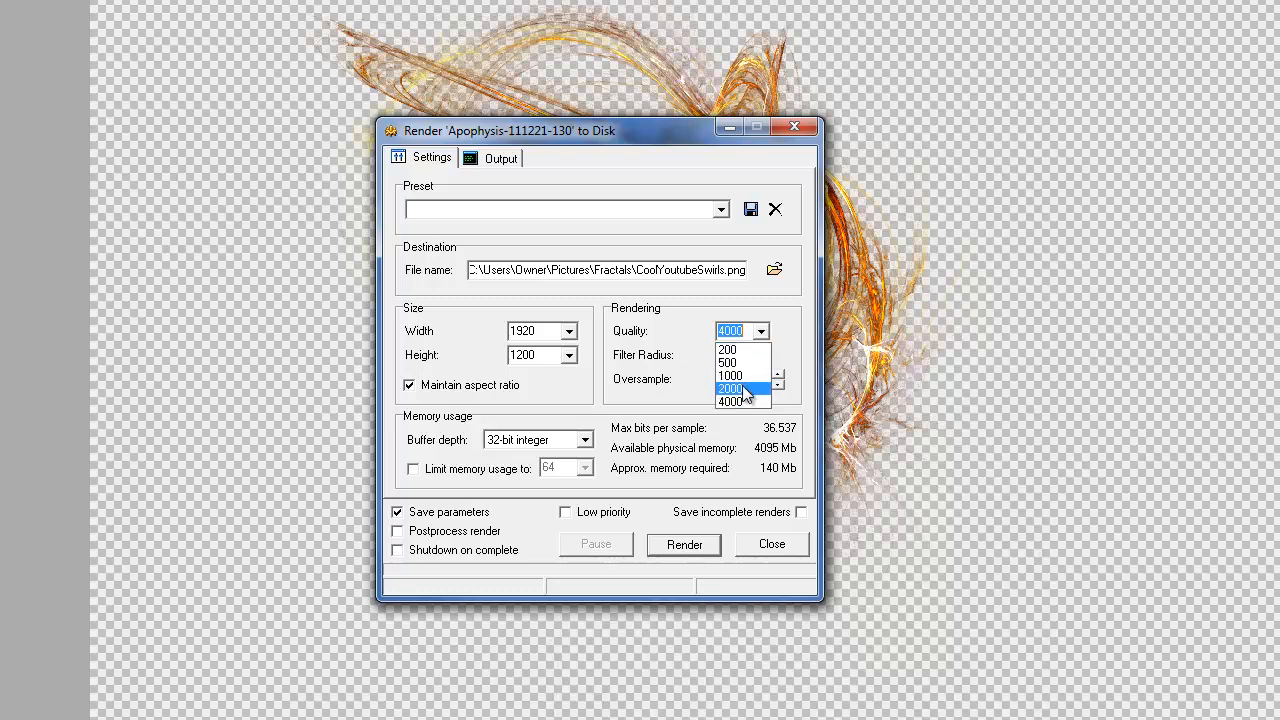
{"action": "left_click", "coordinate": [740, 402]}
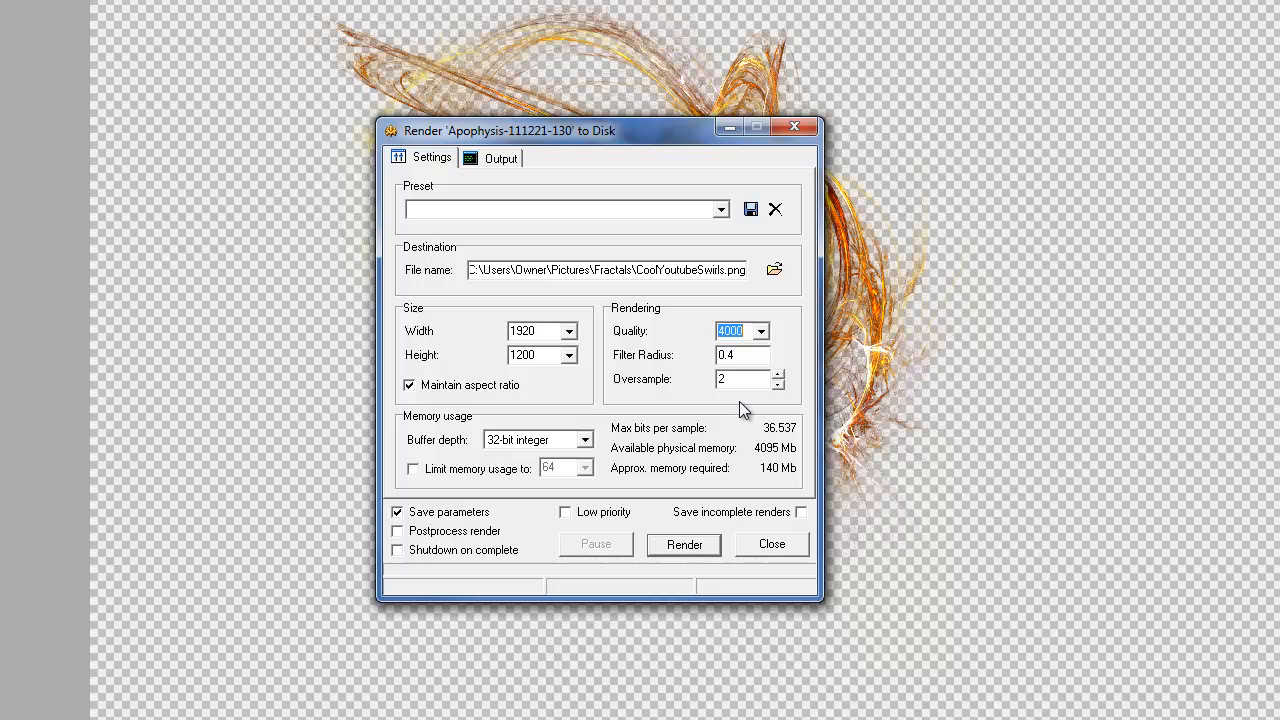
{"action": "left_click", "coordinate": [762, 331]}
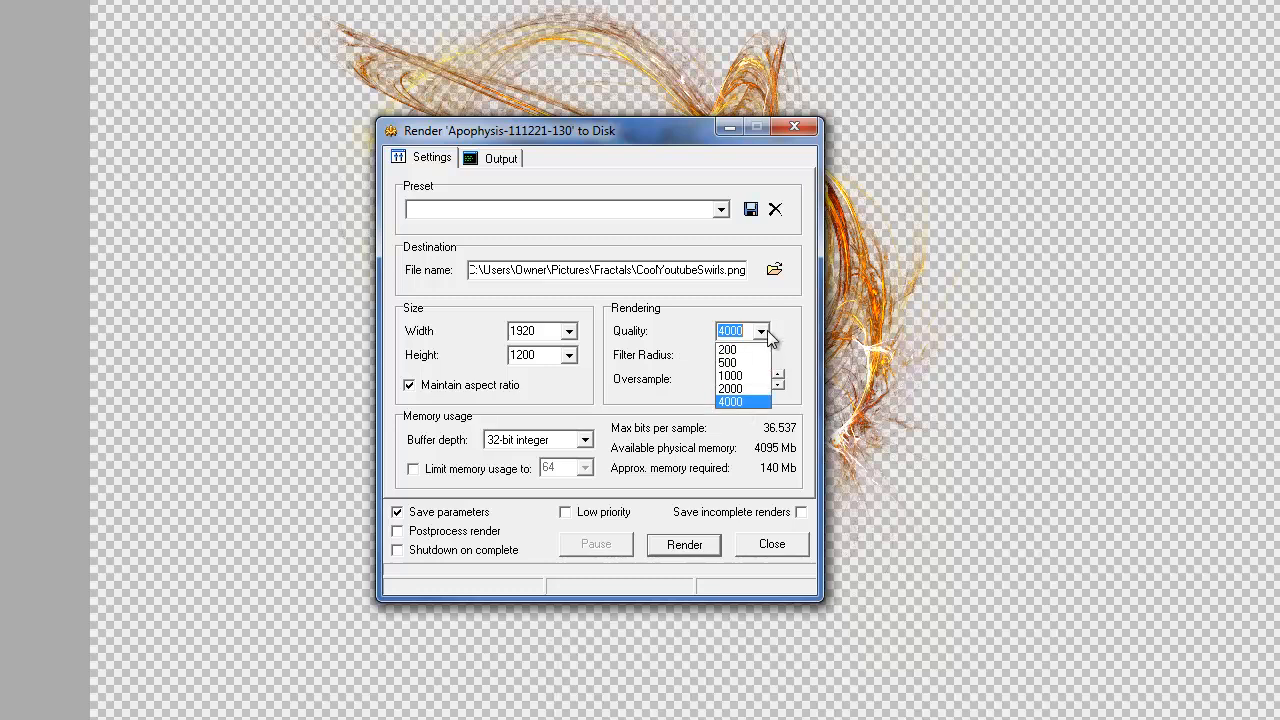
{"action": "left_click", "coordinate": [758, 402]}
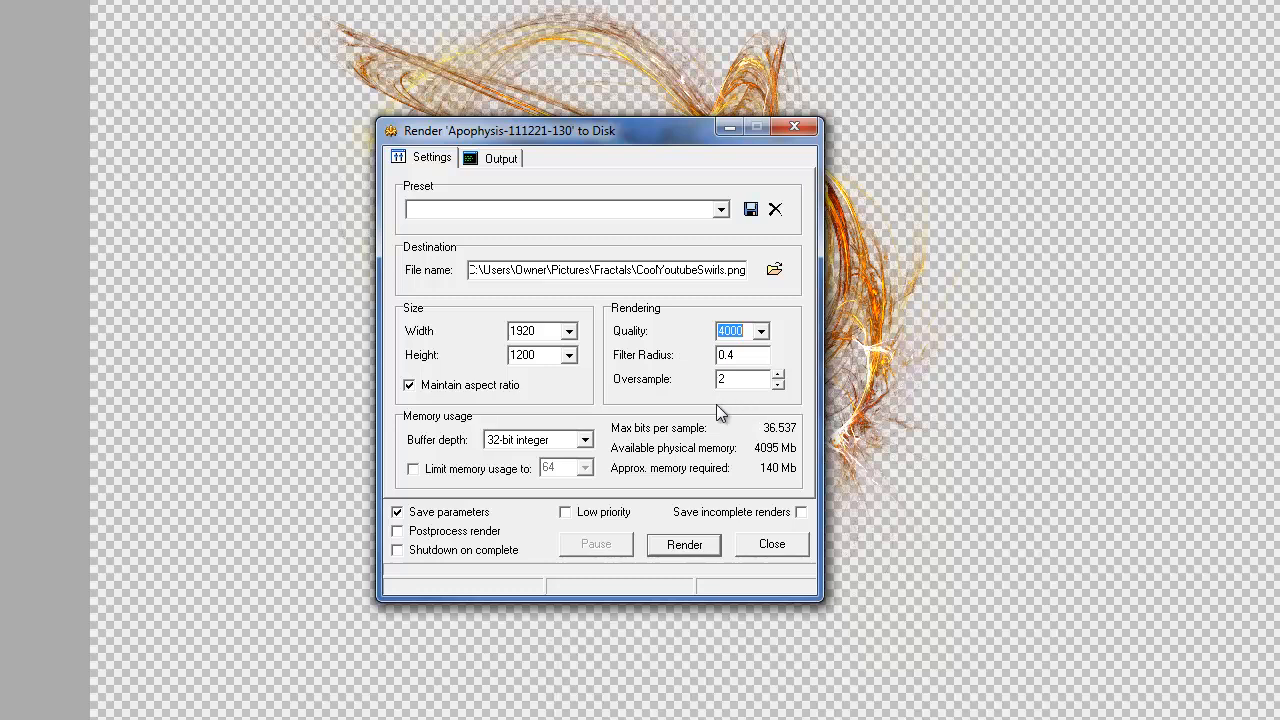
{"action": "left_click", "coordinate": [677, 543]}
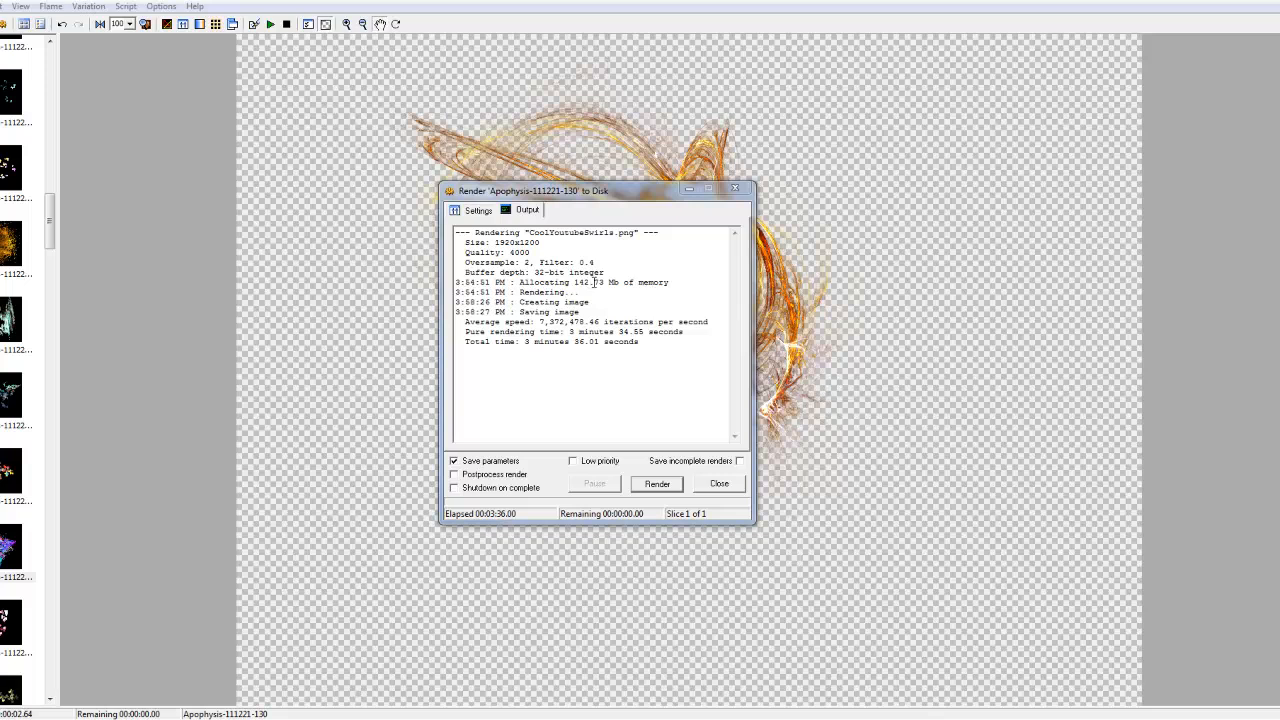
{"action": "left_click", "coordinate": [600, 283]}
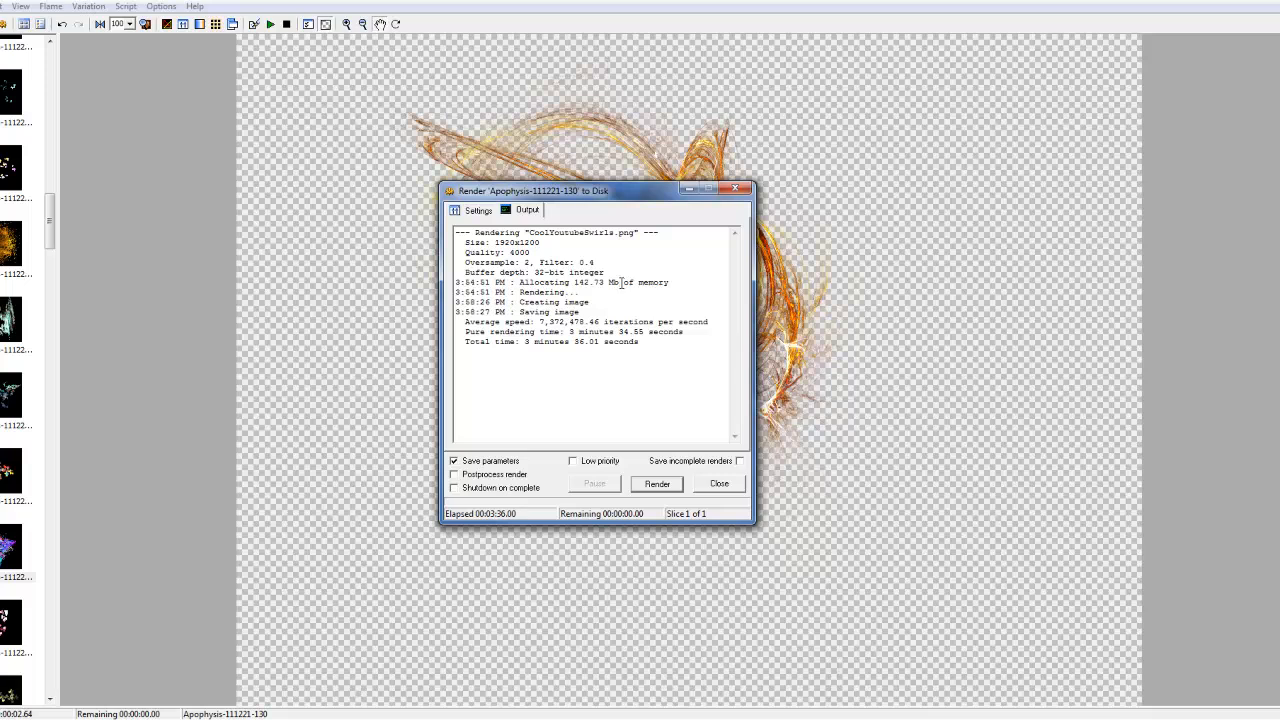
{"action": "left_click", "coordinate": [744, 190]}
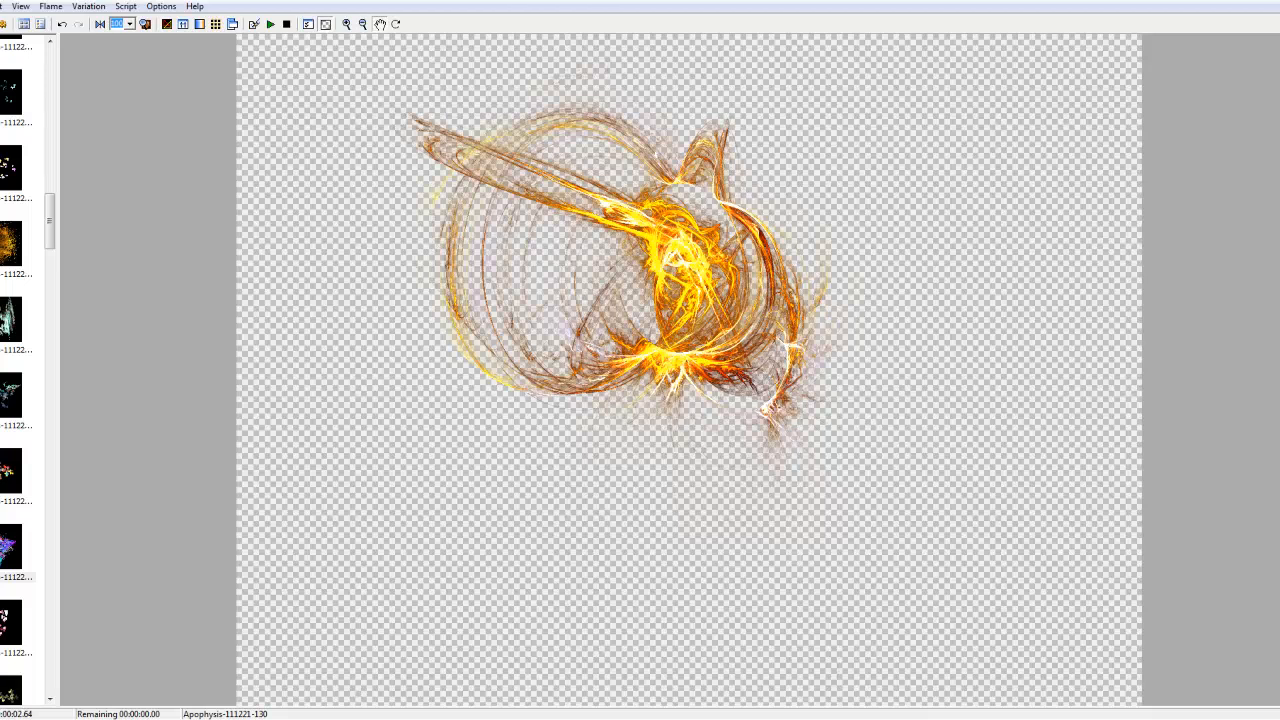
Step: Exit Apophysis, discarding the unsaved data
{"action": "key", "text": "alt+F4"}
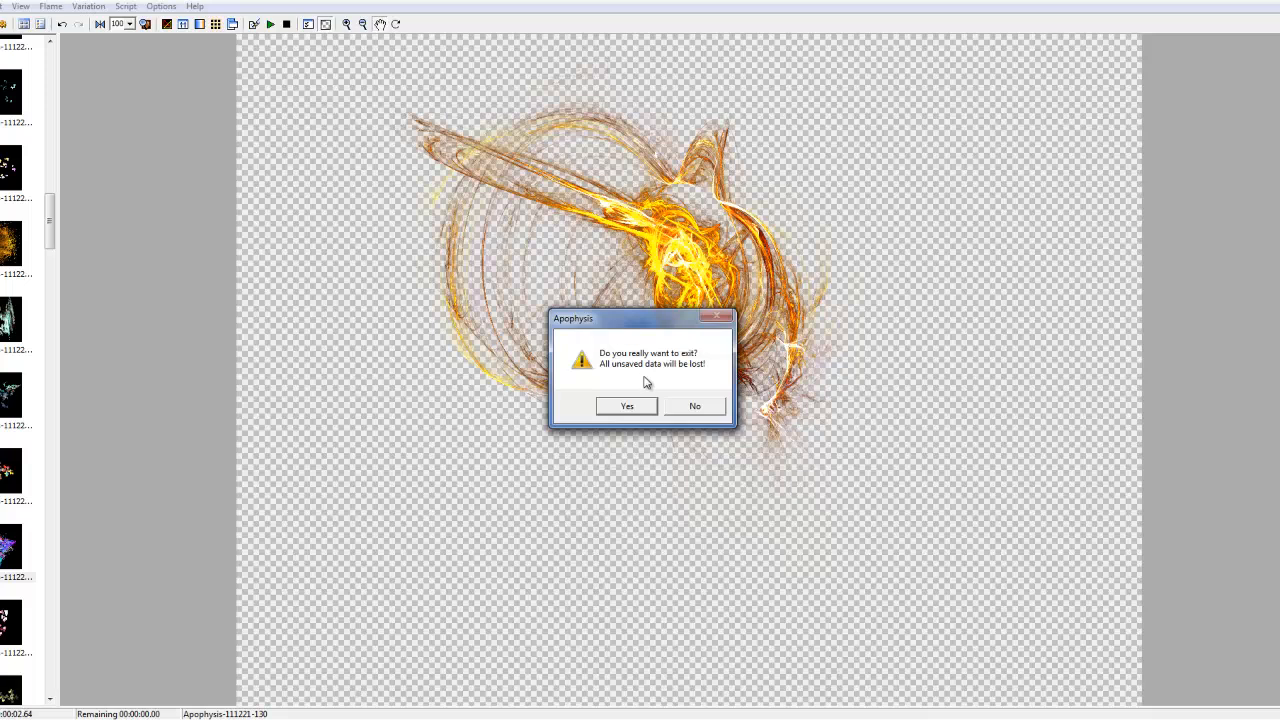
{"action": "left_click", "coordinate": [692, 408]}
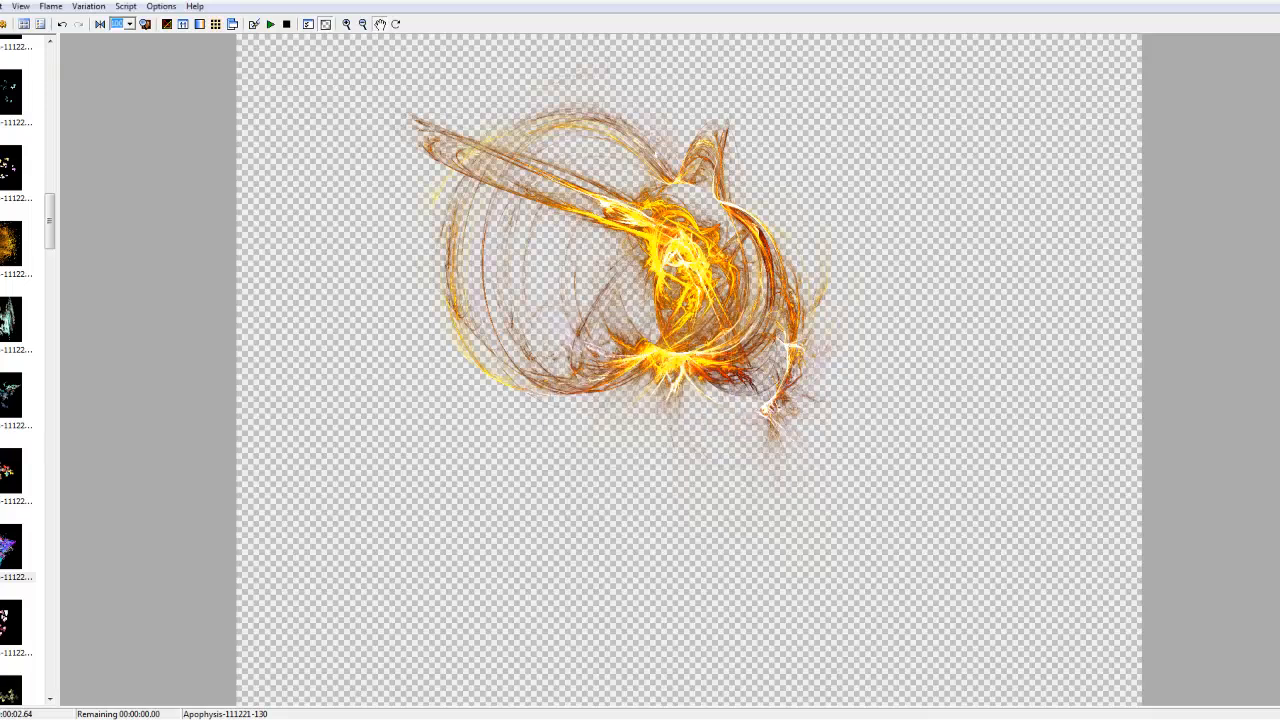
{"action": "left_click", "coordinate": [0, 6]}
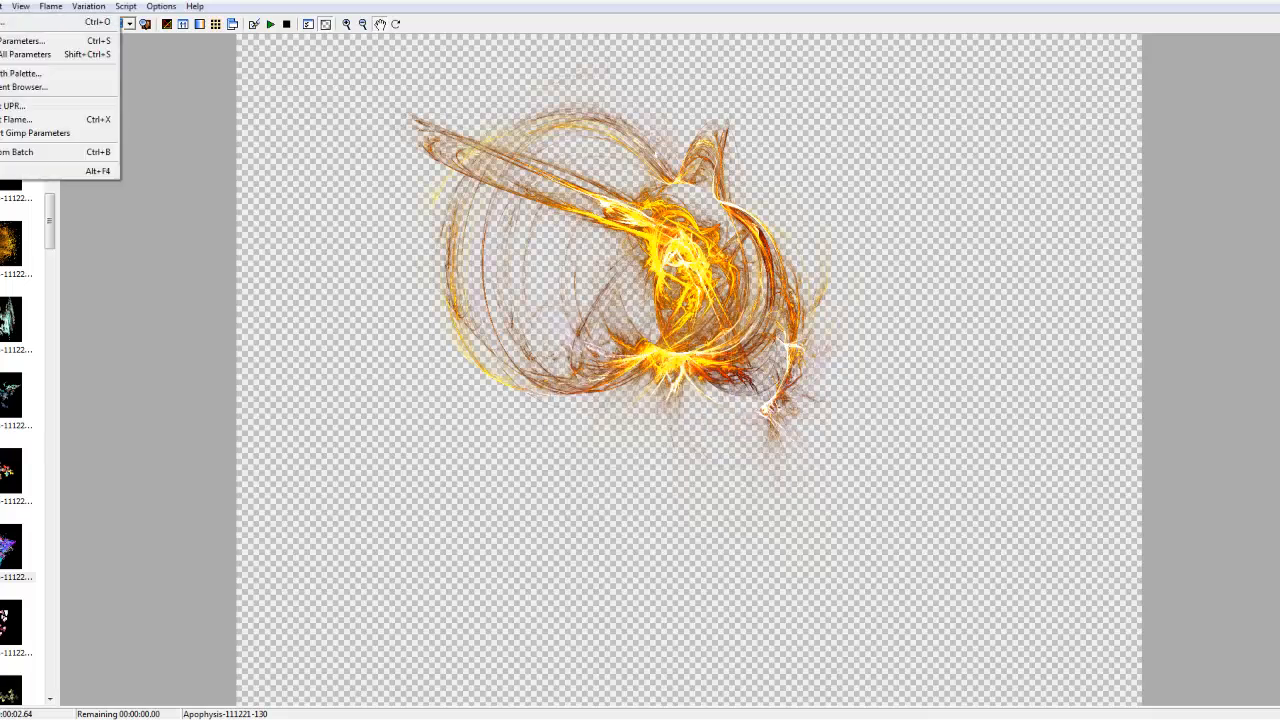
{"action": "left_click", "coordinate": [12, 44]}
{"action": "left_click", "coordinate": [1279, 0]}
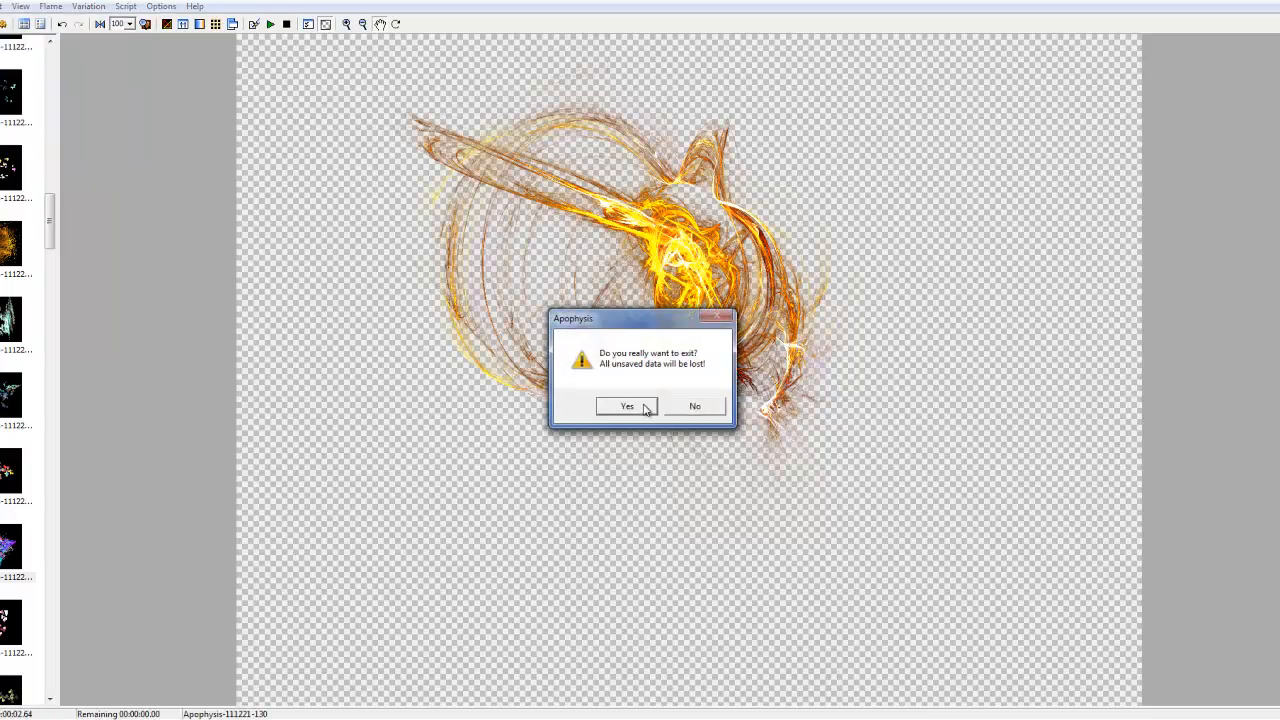
{"action": "left_click", "coordinate": [634, 405]}
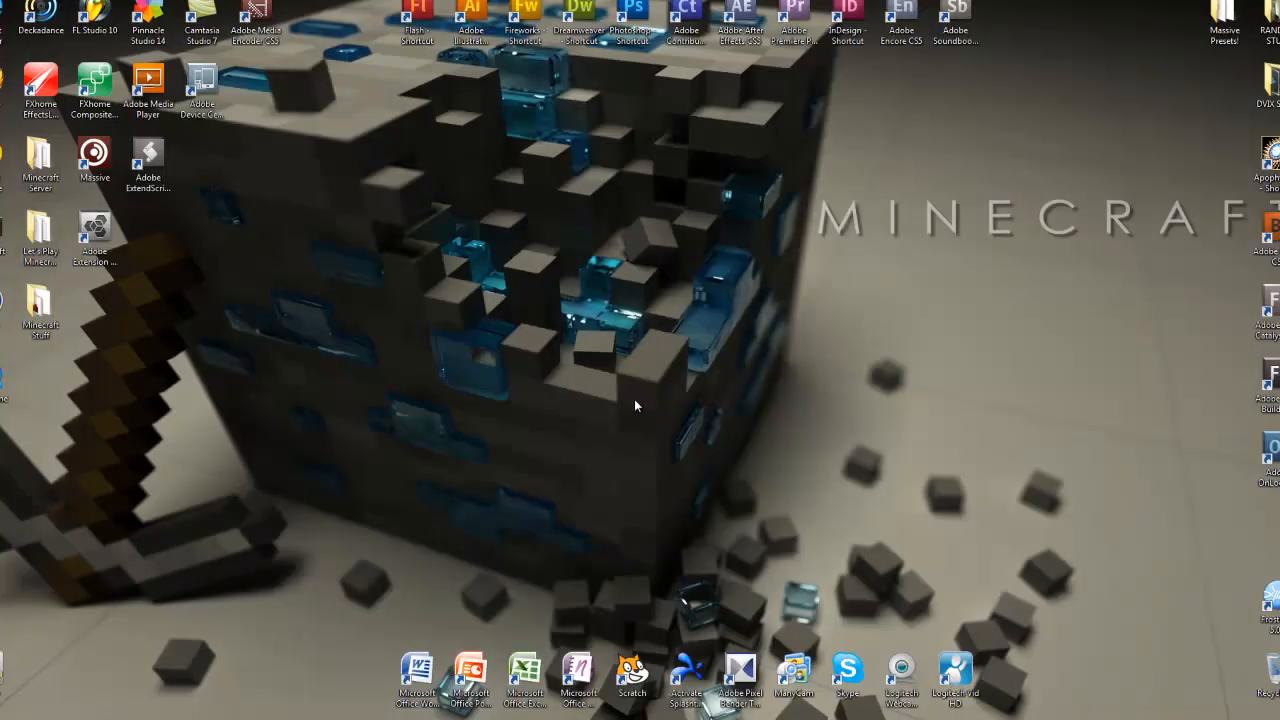
Step: View the rendered CoolYoutubeSwirls image from the Fractals folder in the Pictures library, and close the folder windows
{"action": "double_click", "coordinate": [20, 0]}
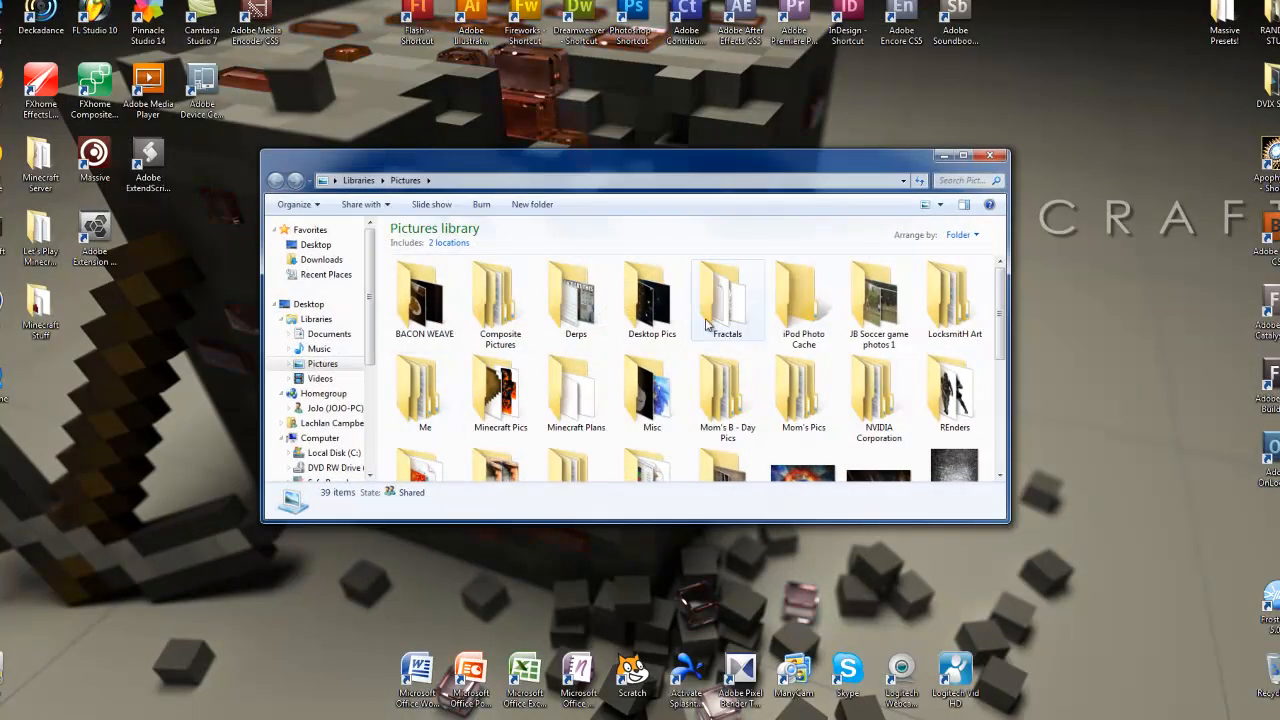
{"action": "double_click", "coordinate": [717, 314]}
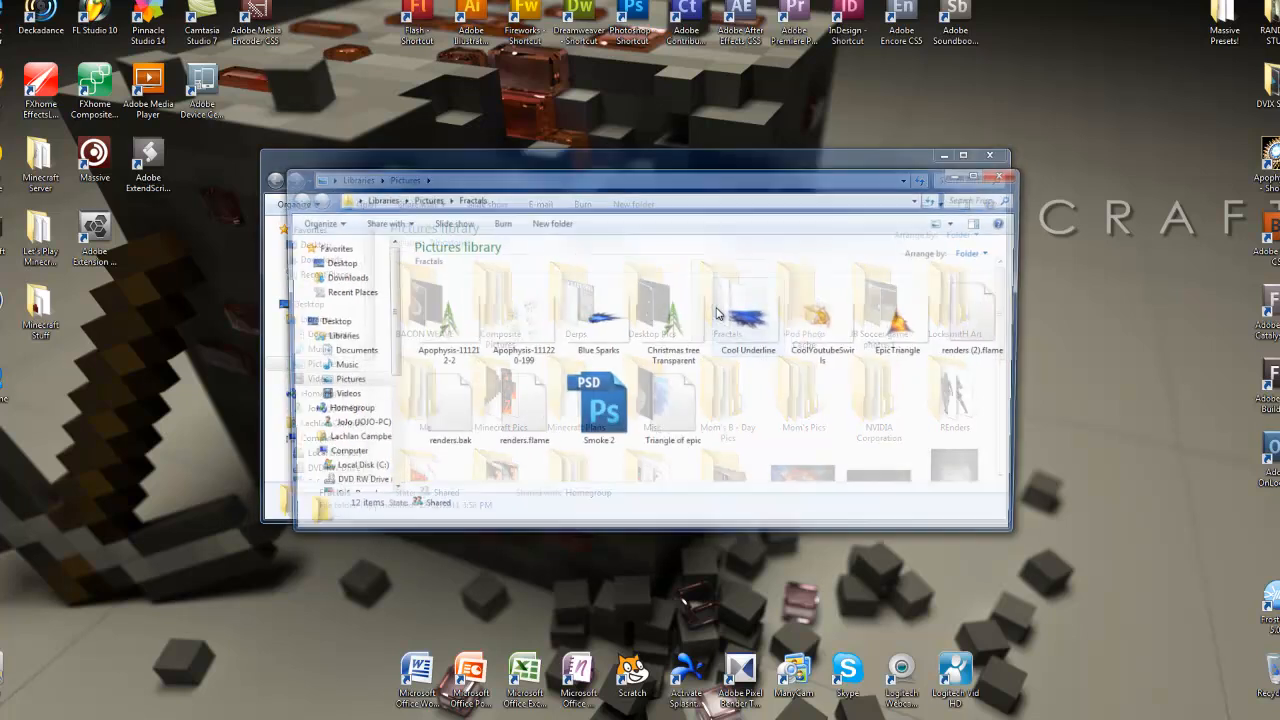
{"action": "double_click", "coordinate": [843, 308]}
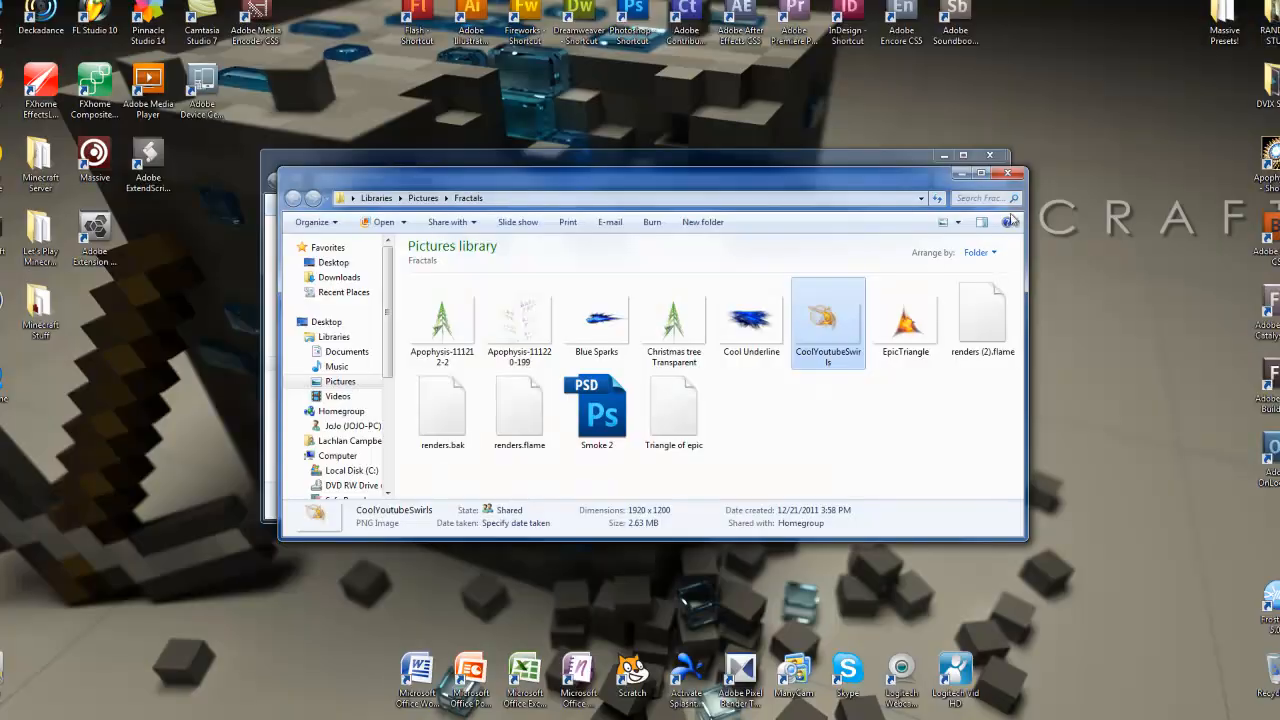
{"action": "left_click", "coordinate": [1003, 157]}
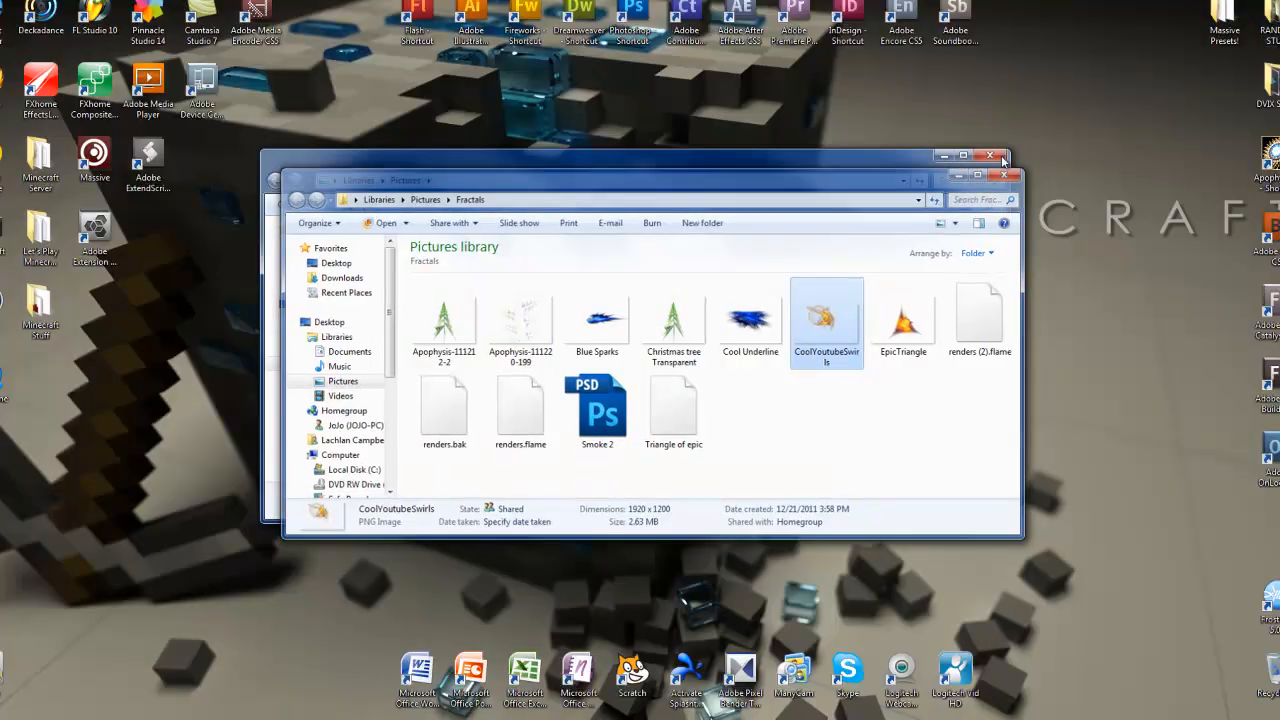
Step: Launch Photoshop, open CoolYoutubeSwirls from the Fractals folder through Mini Bridge, and collapse the file browser
{"action": "double_click", "coordinate": [633, 20]}
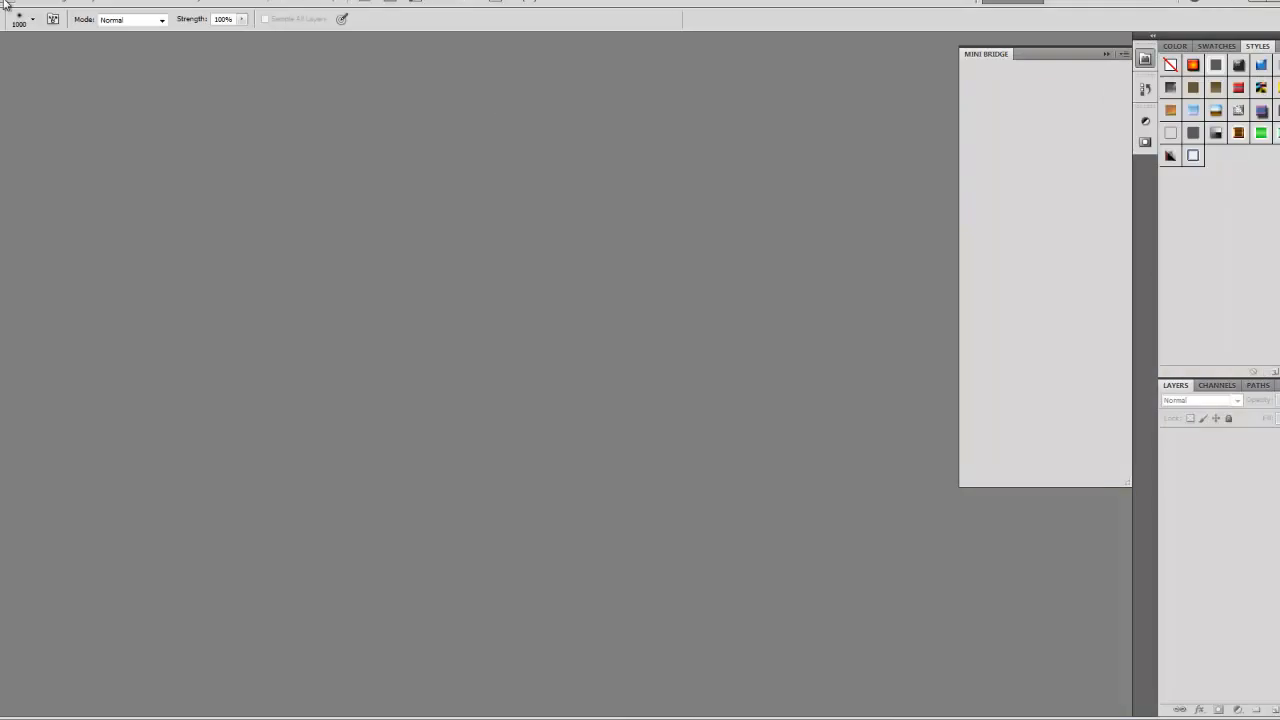
{"action": "left_click", "coordinate": [5, 3]}
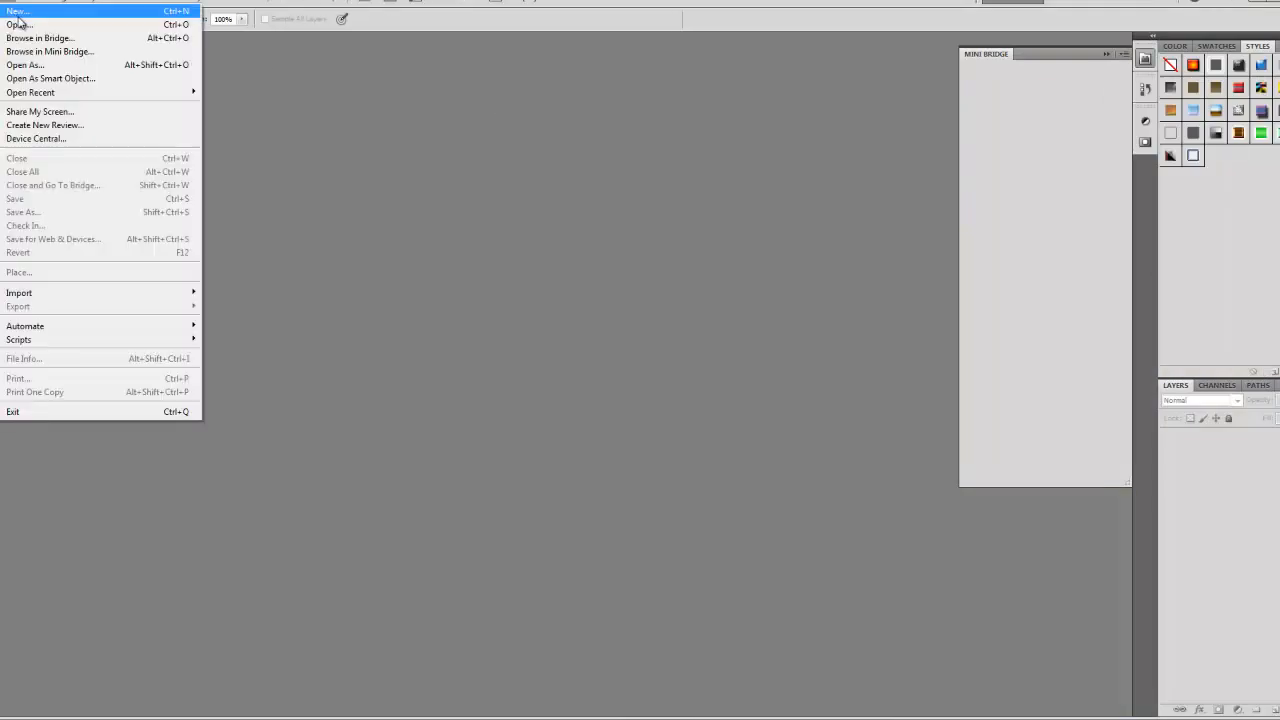
{"action": "left_click", "coordinate": [1147, 88]}
{"action": "left_click", "coordinate": [1147, 88]}
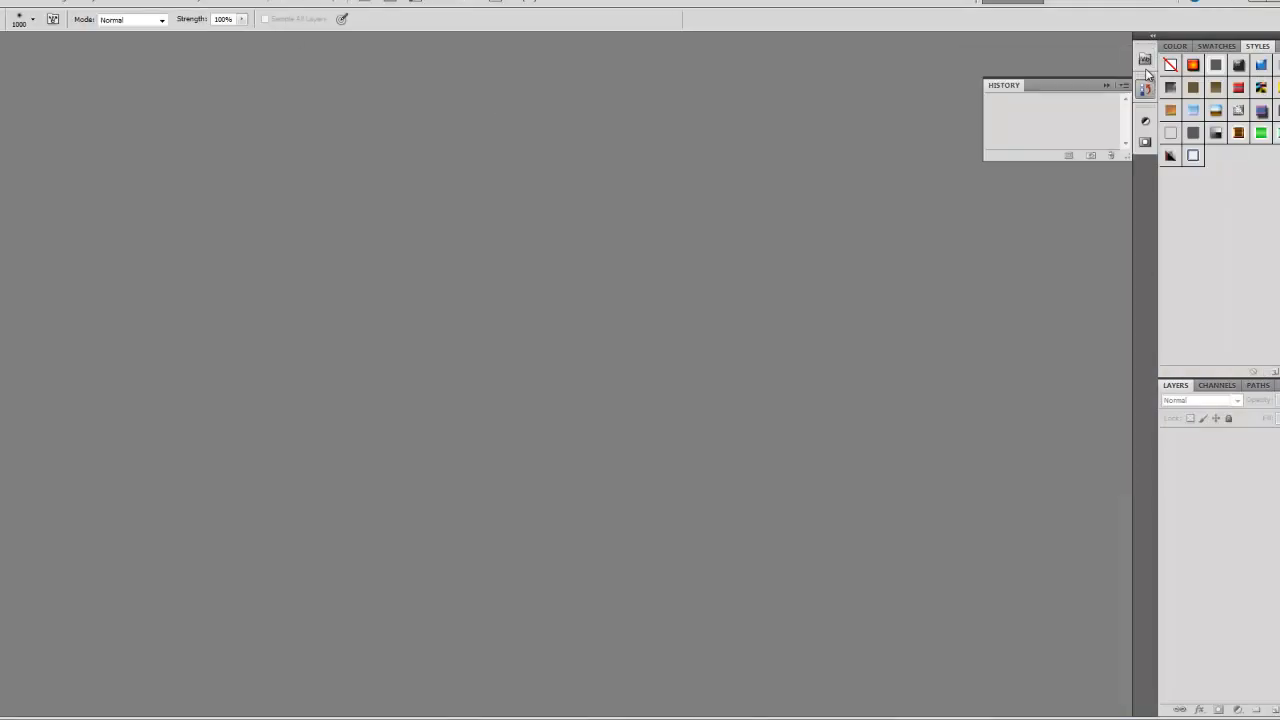
{"action": "left_click", "coordinate": [1141, 62]}
{"action": "left_click", "coordinate": [1142, 62]}
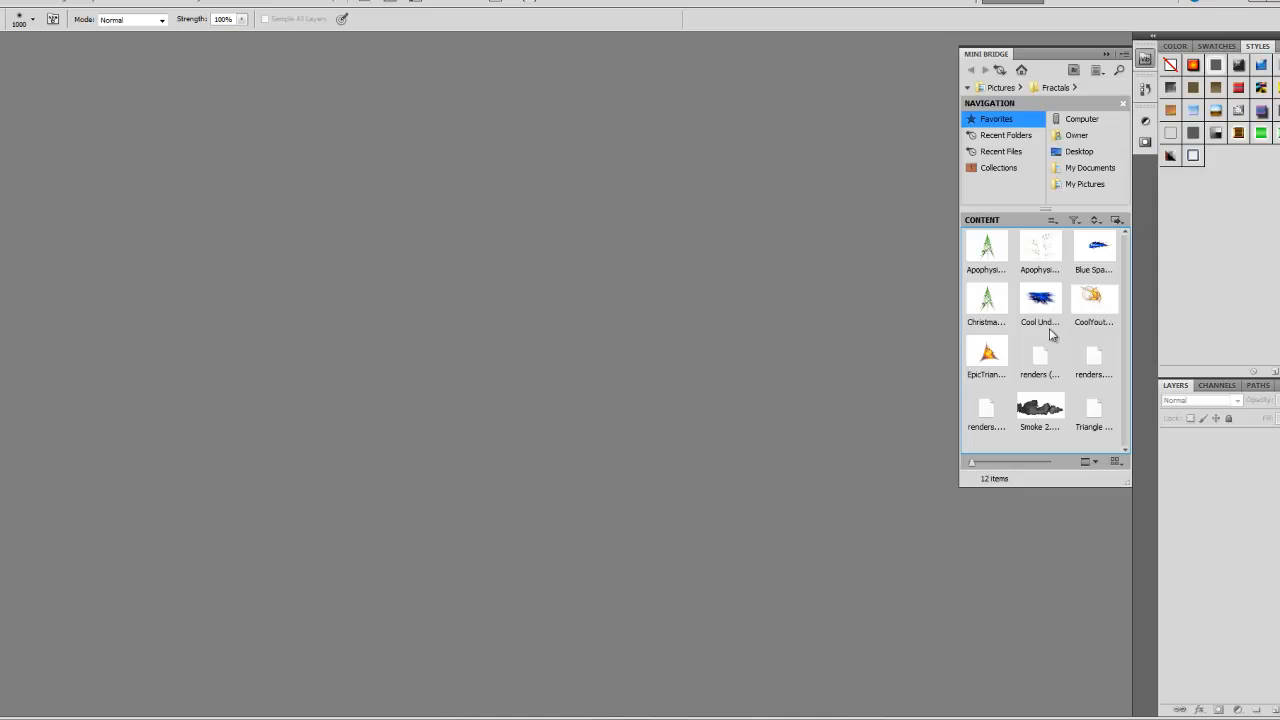
{"action": "left_click", "coordinate": [1105, 305]}
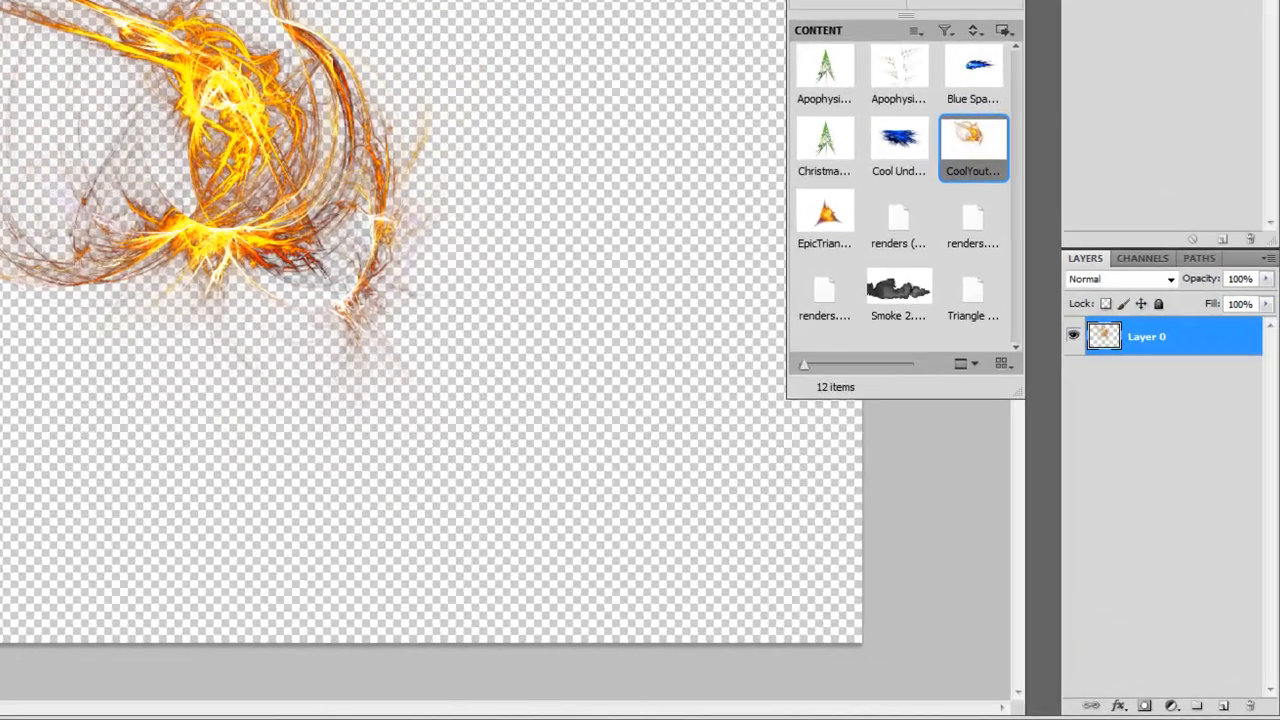
{"action": "left_click", "coordinate": [1119, 4]}
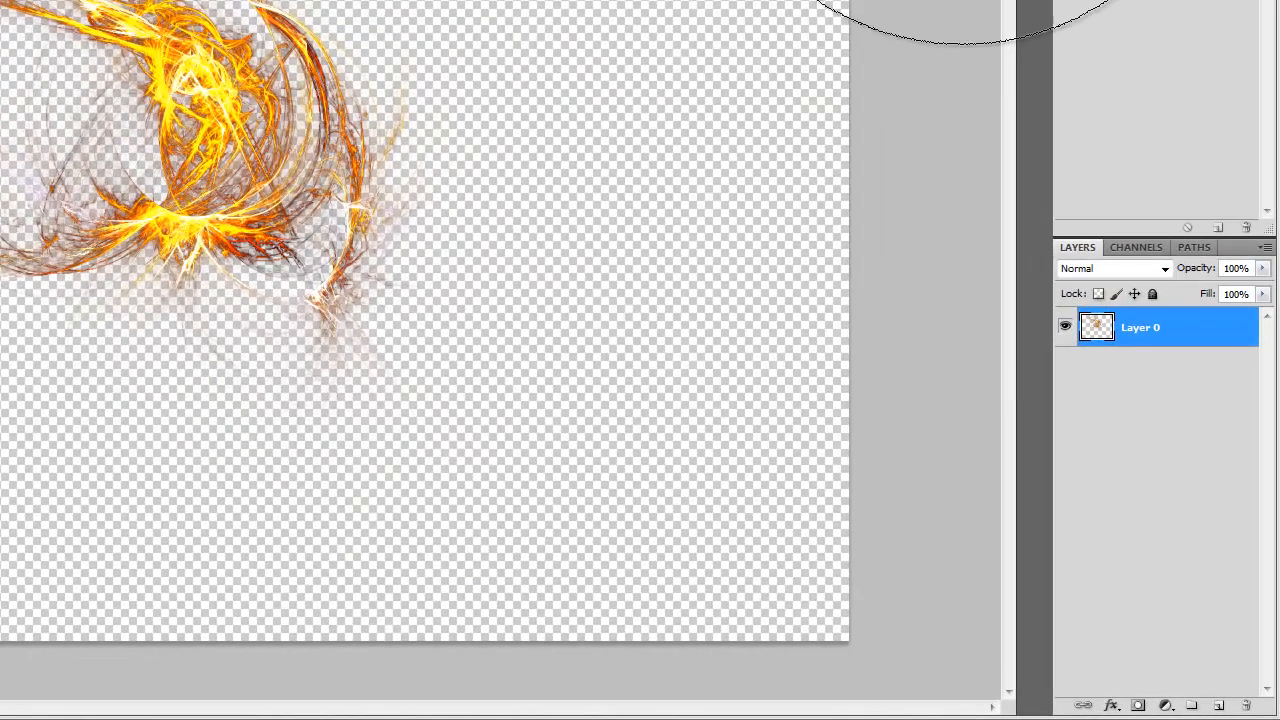
Step: Add a new layer beneath the fractal layer and fill it first with bright blue and finally with black
{"action": "left_click", "coordinate": [1218, 705]}
{"action": "left_click_drag", "start_coordinate": [1156, 319], "coordinate": [1150, 395]}
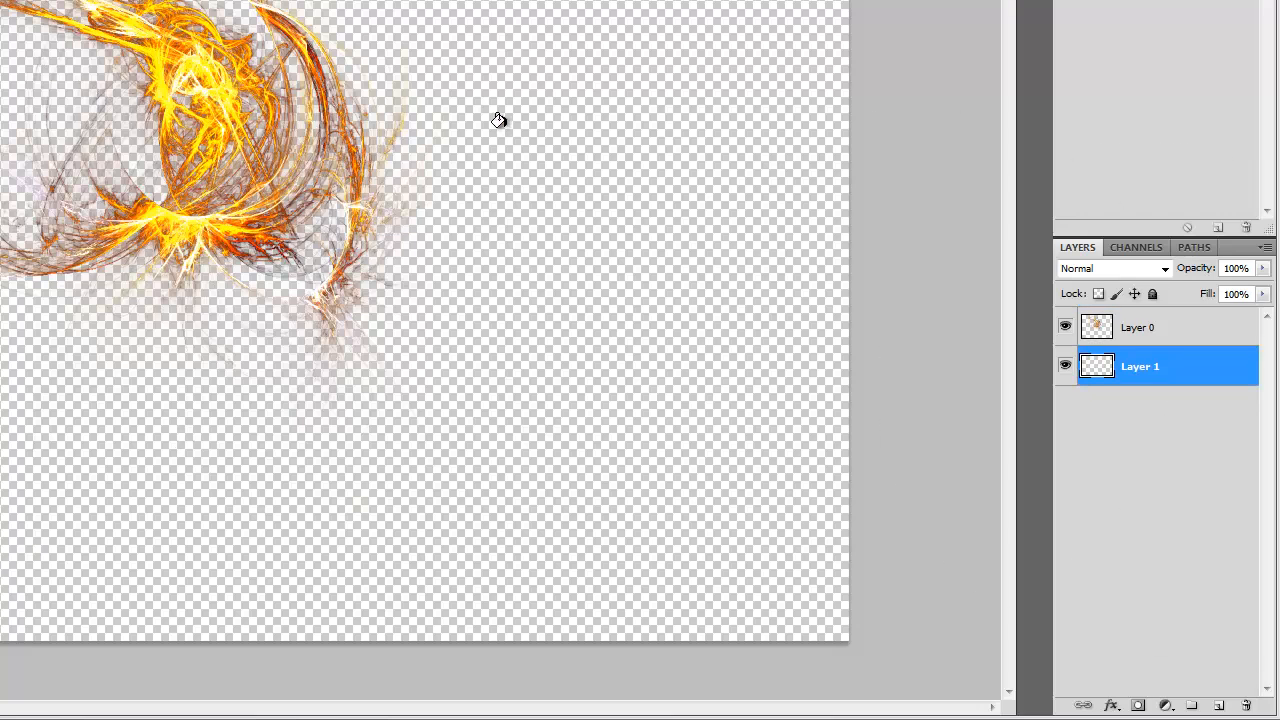
{"action": "key", "text": "alt+BackSpace"}
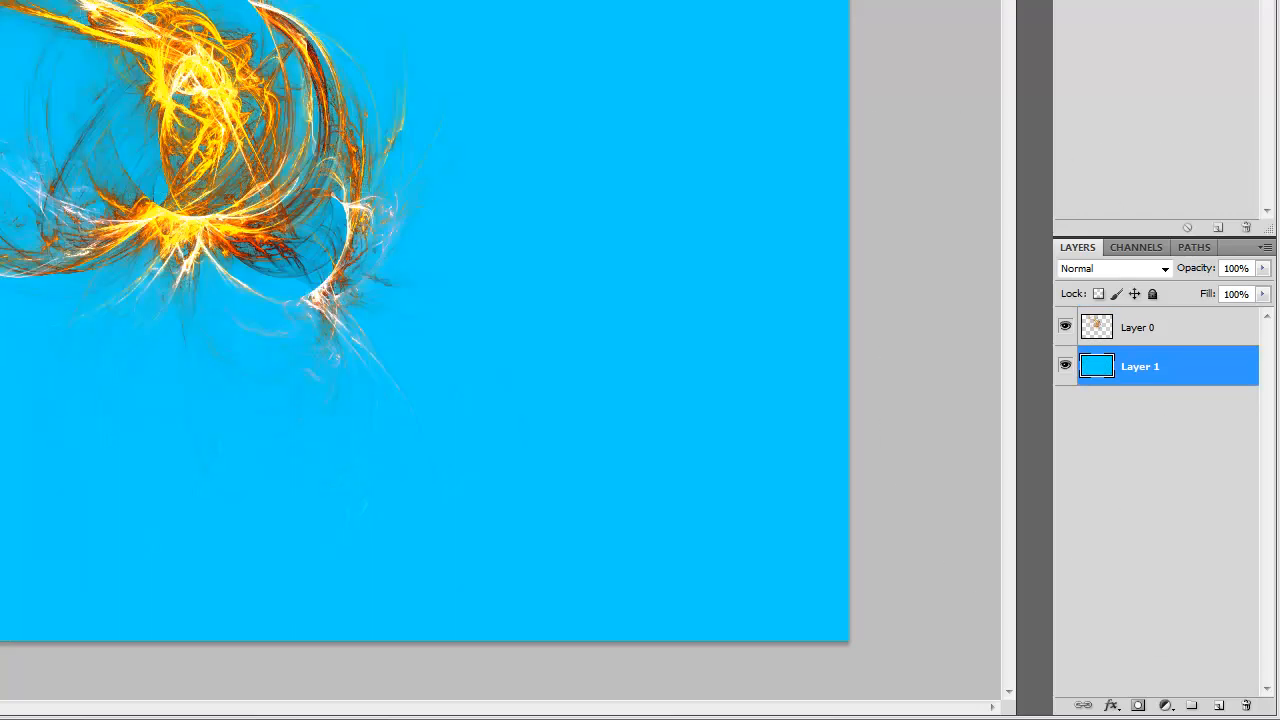
{"action": "key", "text": "ctrl+BackSpace"}
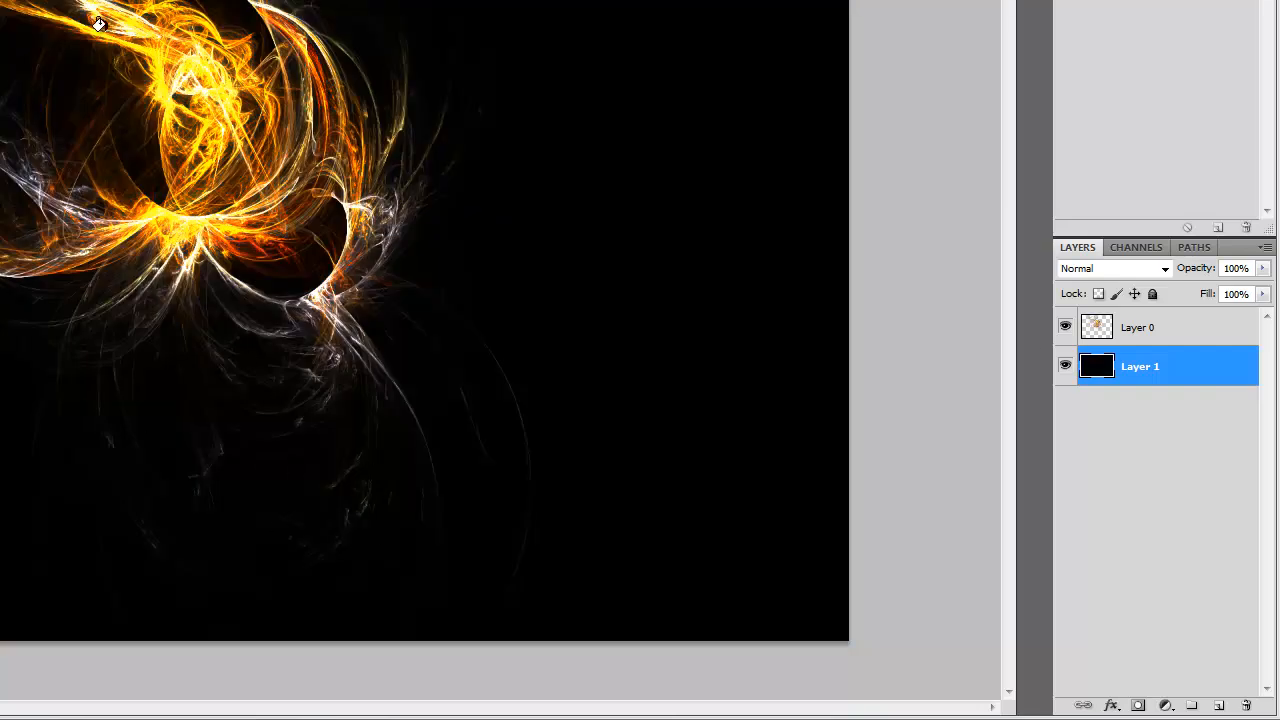
Step: Toggle the visibility of the black layer and the fractal layer to compare the fractal with and without the backdrop
{"action": "left_click", "coordinate": [1063, 368]}
{"action": "left_click", "coordinate": [1064, 368]}
{"action": "left_click", "coordinate": [1064, 368]}
{"action": "left_click", "coordinate": [1064, 368]}
{"action": "left_click", "coordinate": [1064, 368]}
{"action": "left_click", "coordinate": [1064, 368]}
{"action": "left_click", "coordinate": [1064, 368]}
{"action": "left_click", "coordinate": [1064, 368]}
{"action": "left_click", "coordinate": [1064, 368]}
{"action": "left_click", "coordinate": [1065, 326]}
{"action": "left_click", "coordinate": [1074, 335]}
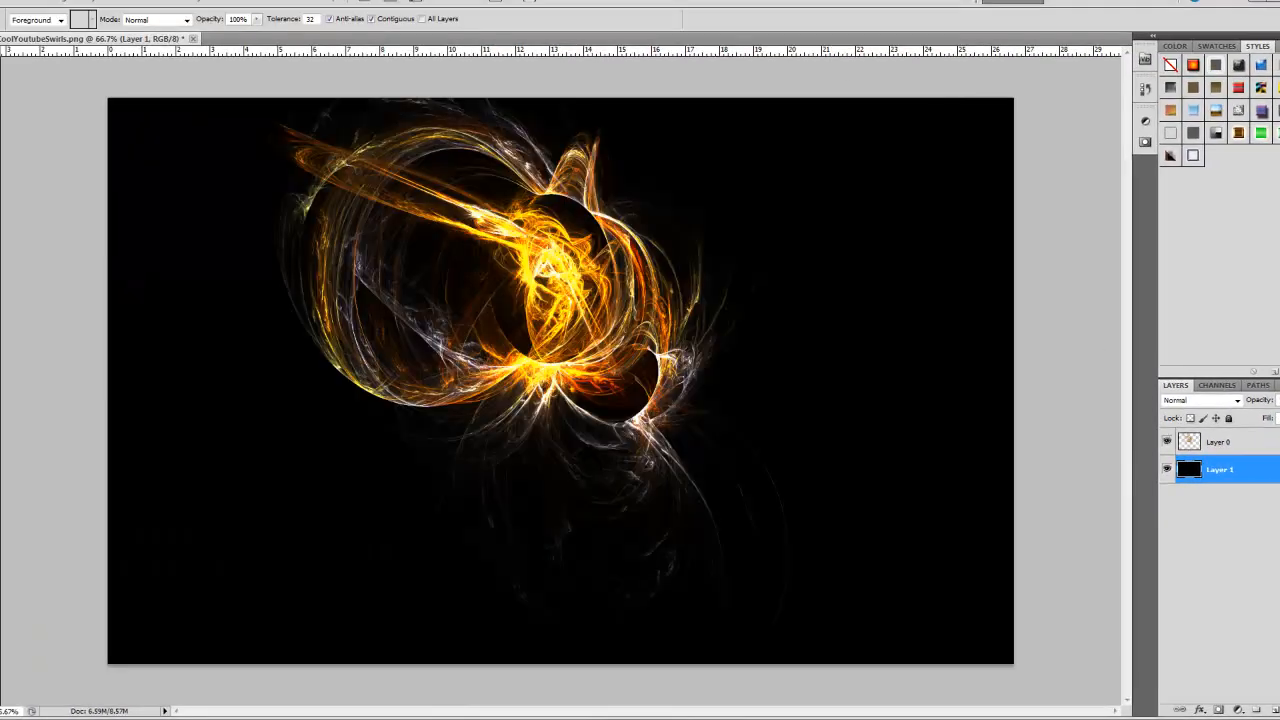
Step: Quit Photoshop without saving the changes to CoolYoutubeSwirls.png
{"action": "left_click", "coordinate": [1262, 1]}
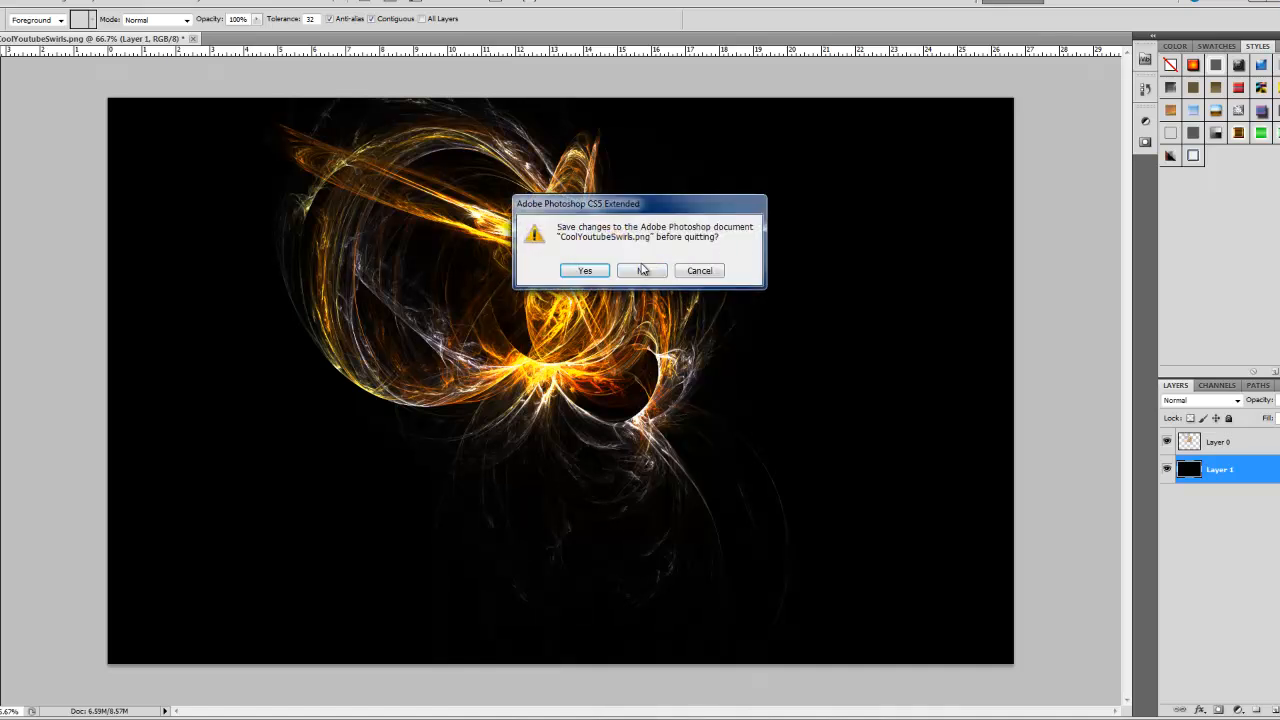
{"action": "left_click", "coordinate": [632, 273]}
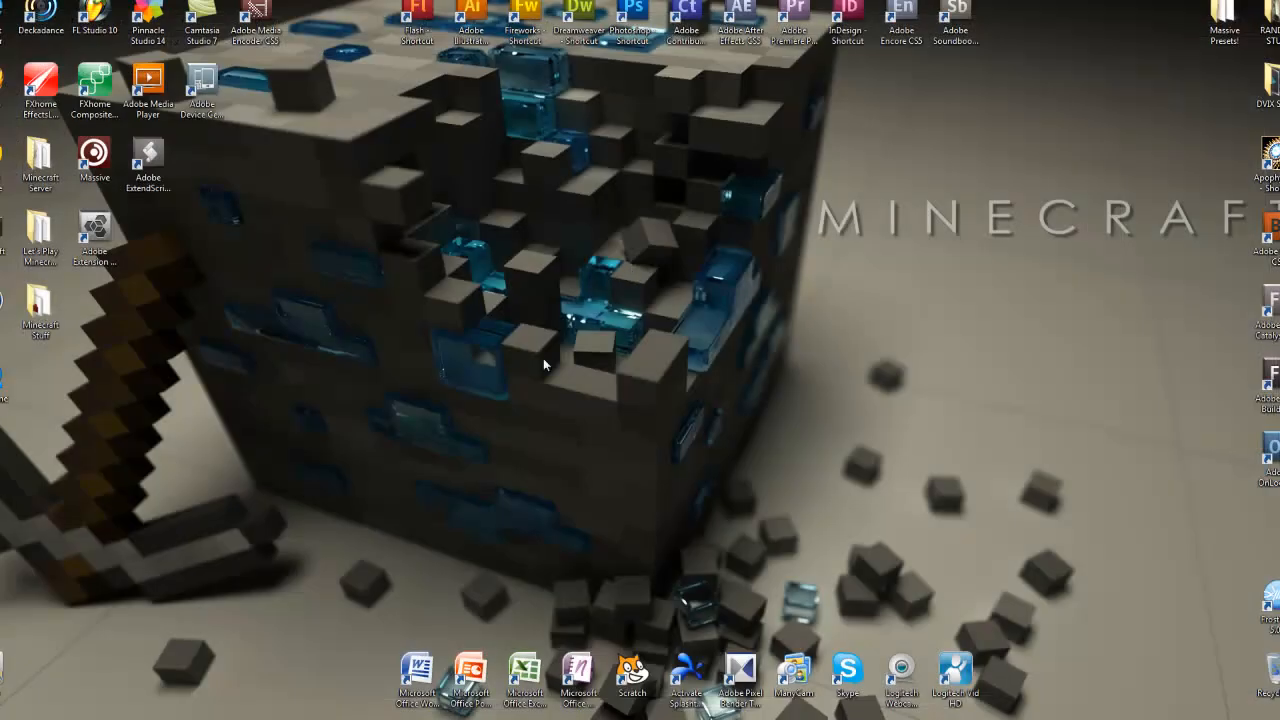